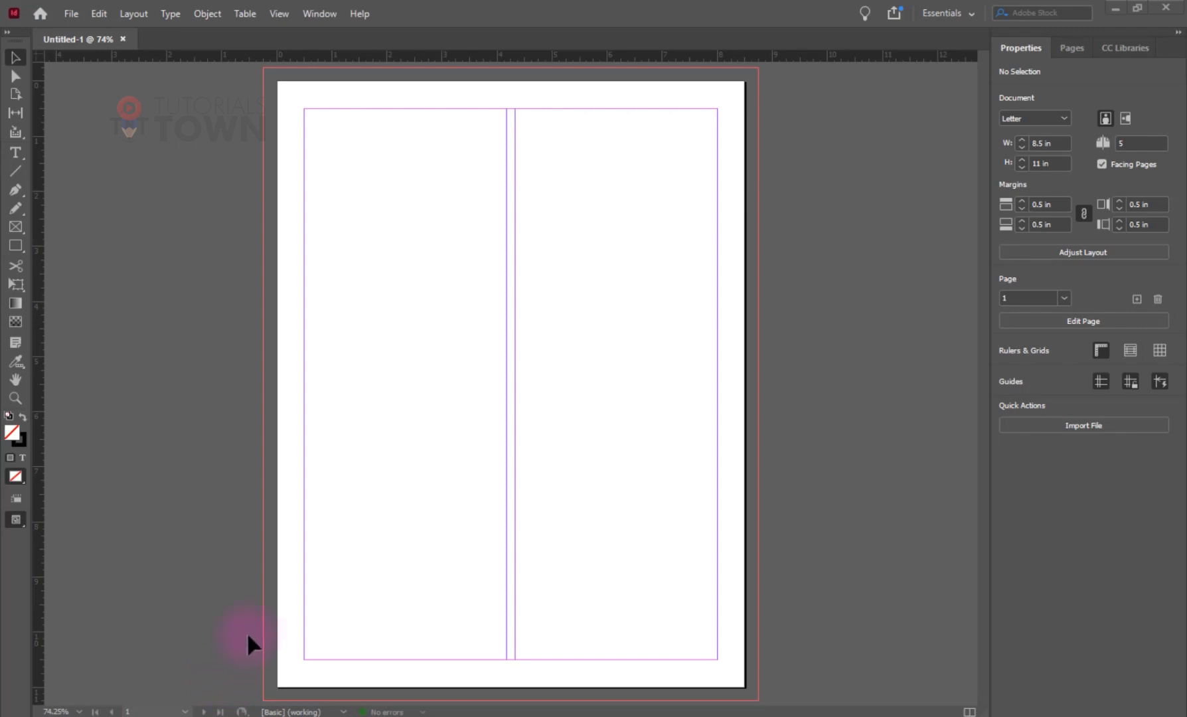
- Expand the toolbox to two columns and look through the frame and shape tool variants
{"action": "left_click", "coordinate": [8, 32]}
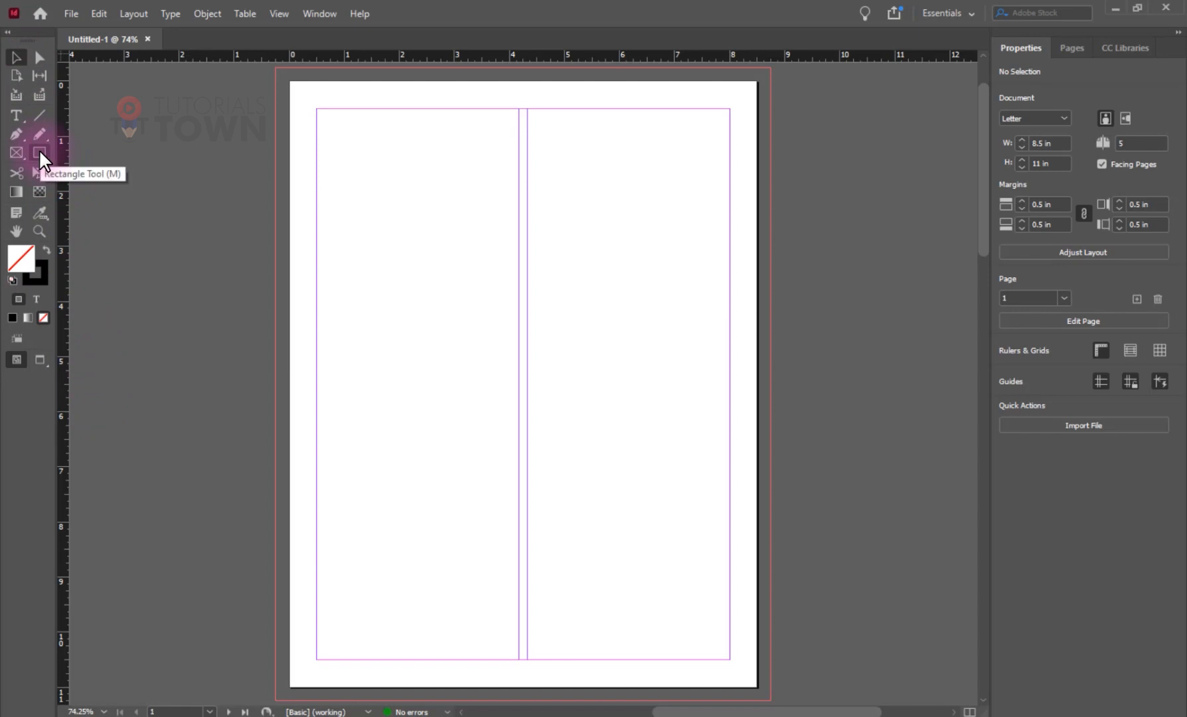
{"action": "left_click_drag", "start_coordinate": [40, 151], "coordinate": [72, 178]}
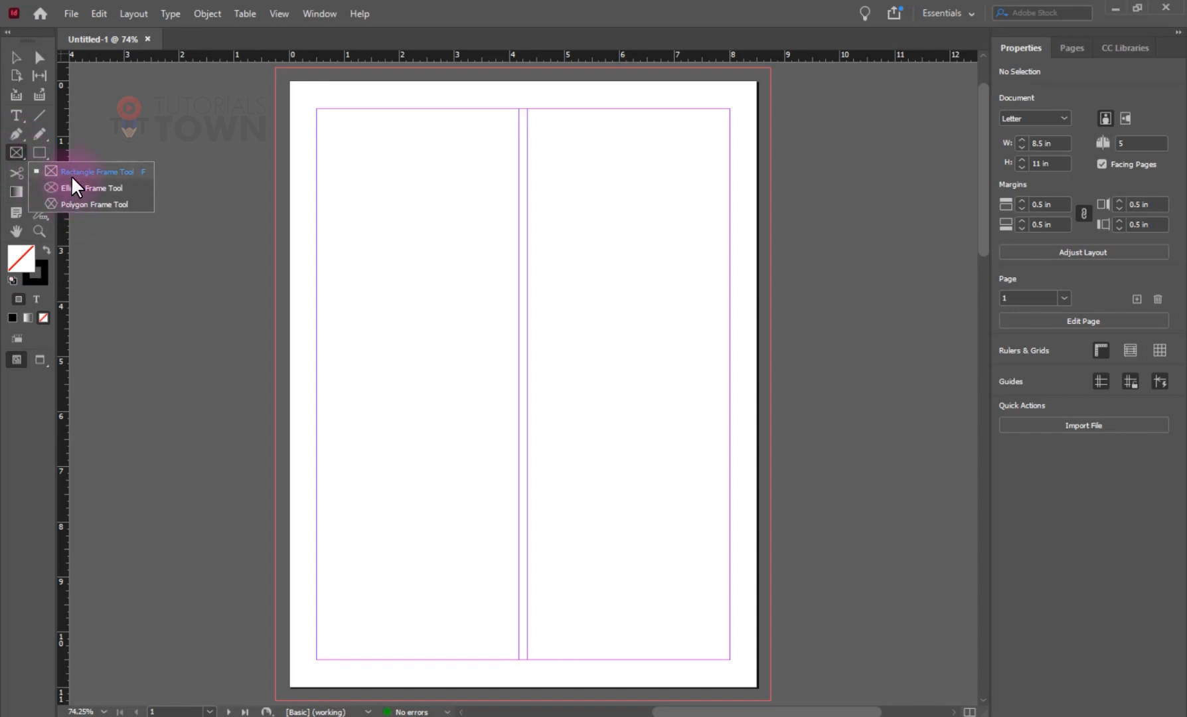
{"action": "left_click", "coordinate": [39, 150]}
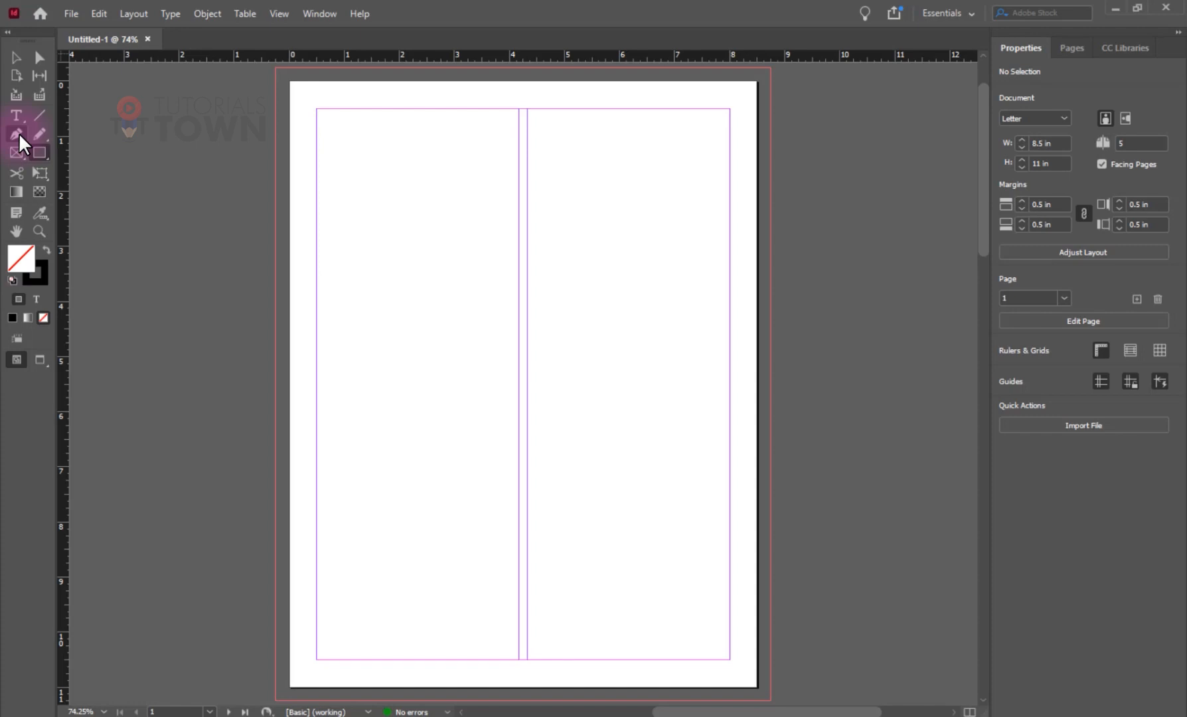
{"action": "left_click", "coordinate": [35, 151]}
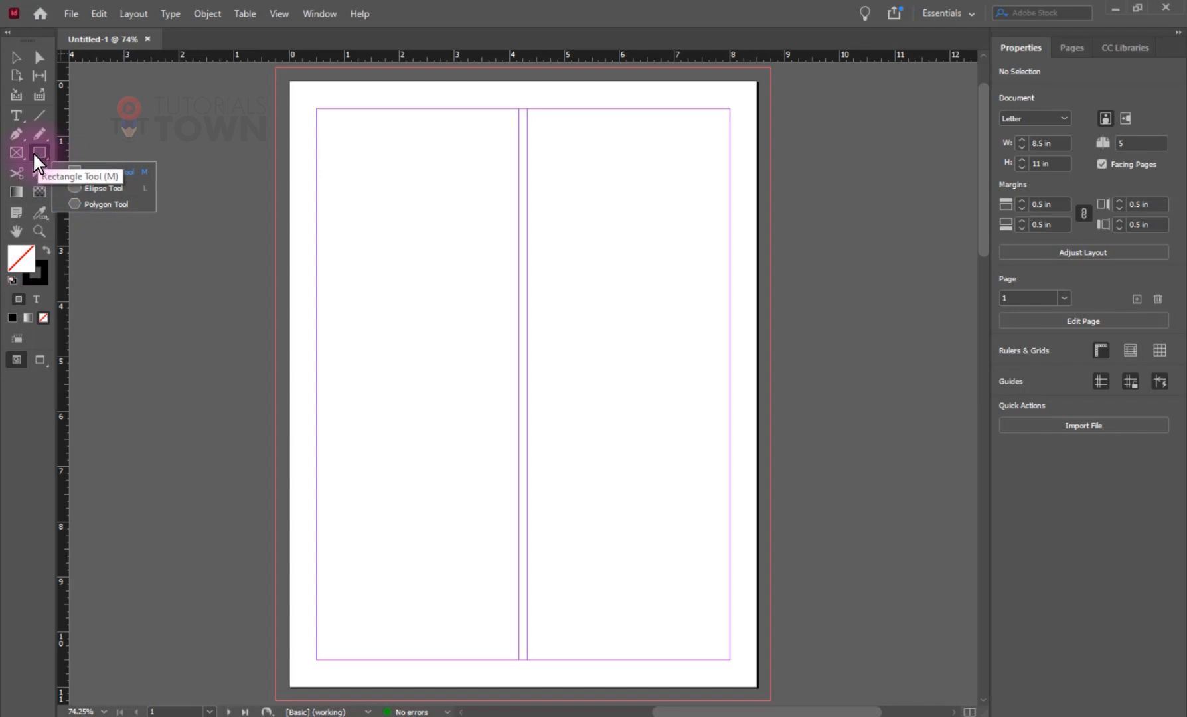
{"action": "left_click", "coordinate": [19, 136]}
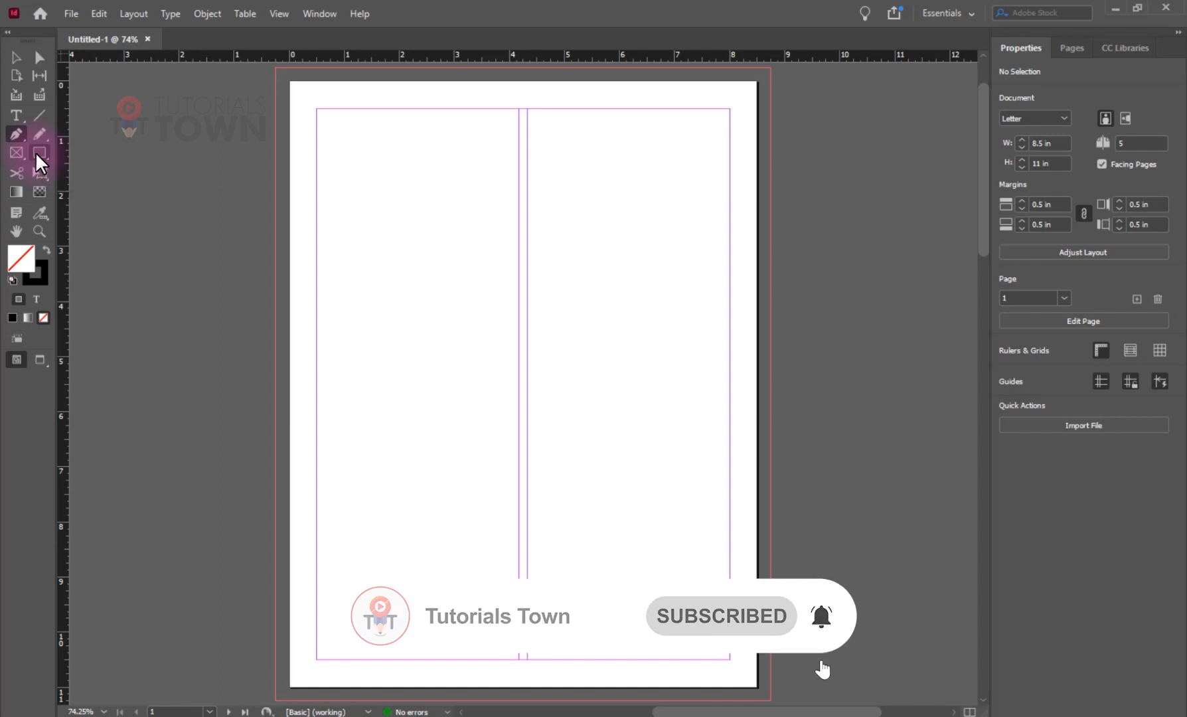
- Draw a rectangle about 3.67 by 1.08 in across the page's left column and a square about 1.84 in wide below it
{"action": "left_click_drag", "start_coordinate": [35, 151], "coordinate": [91, 166]}
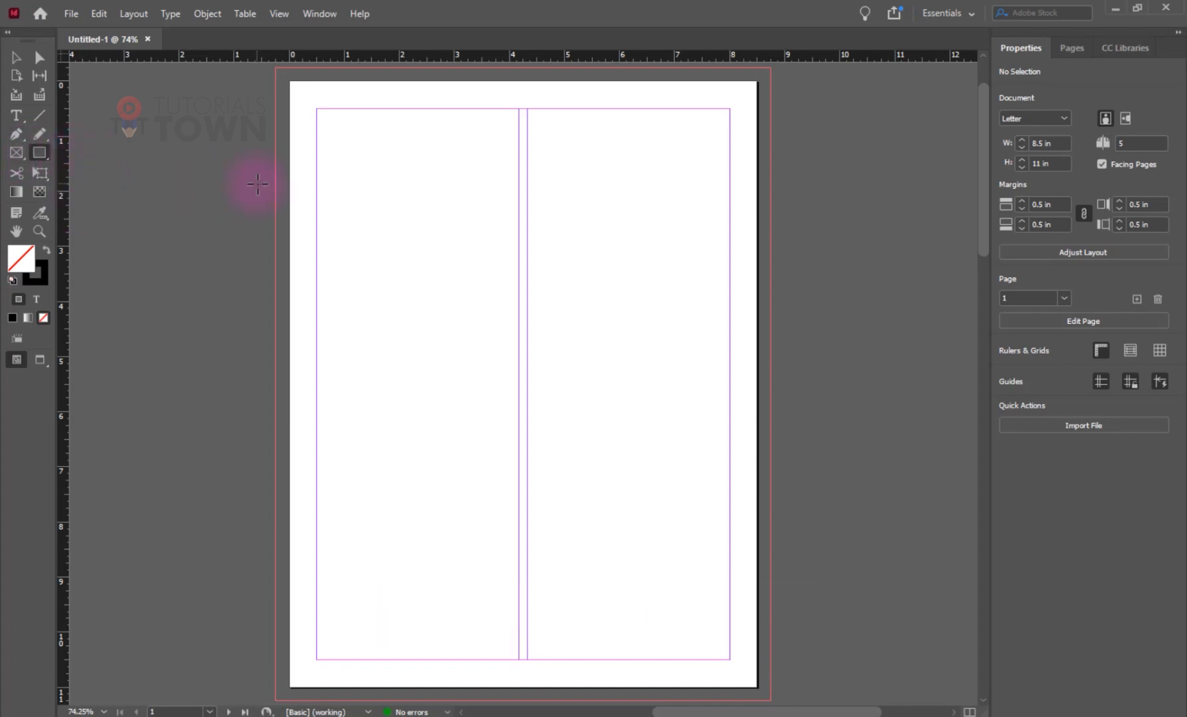
{"action": "left_click_drag", "start_coordinate": [316, 181], "coordinate": [518, 240]}
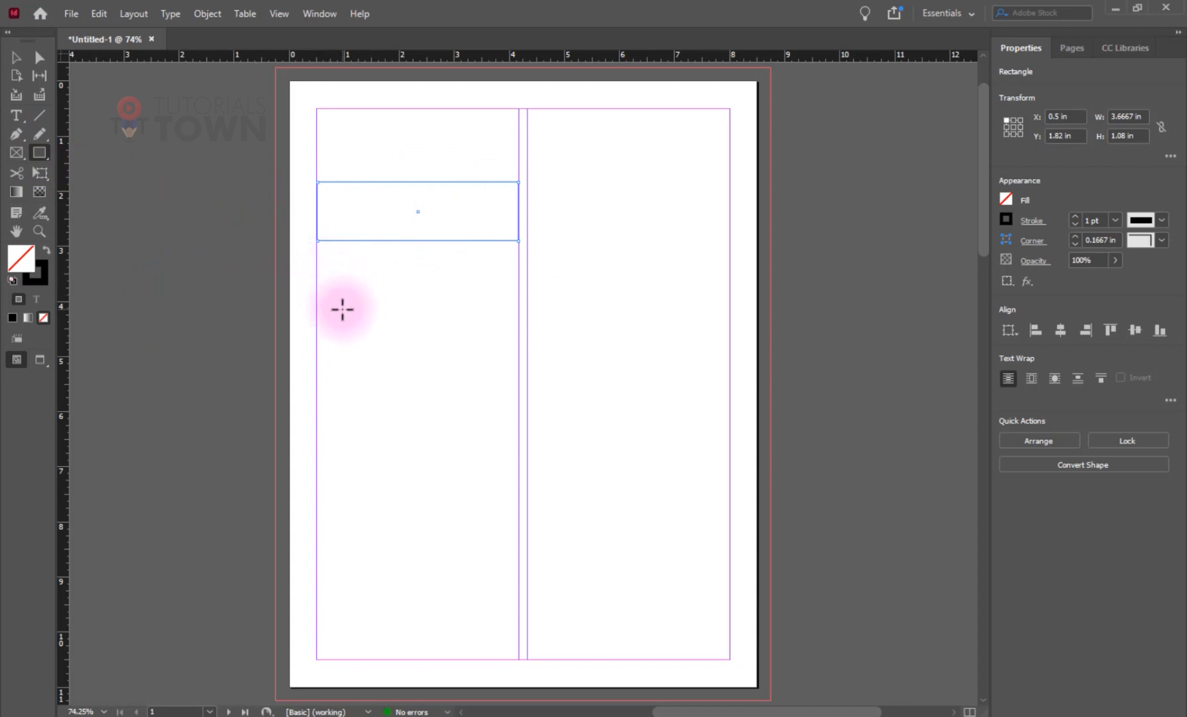
{"action": "left_click_drag", "start_coordinate": [343, 309], "coordinate": [430, 434]}
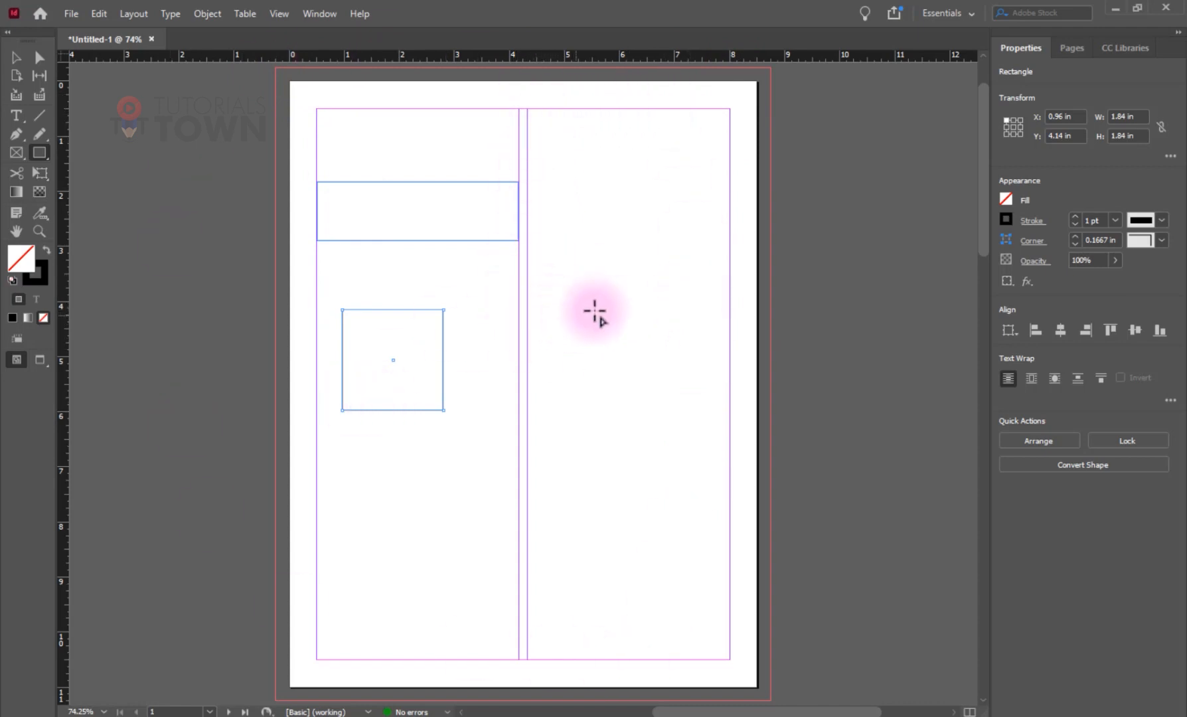
- Create a rectangle by exact dimensions, 25 cm wide and 25 cm high, starting beside the small square
{"action": "left_click", "coordinate": [484, 304]}
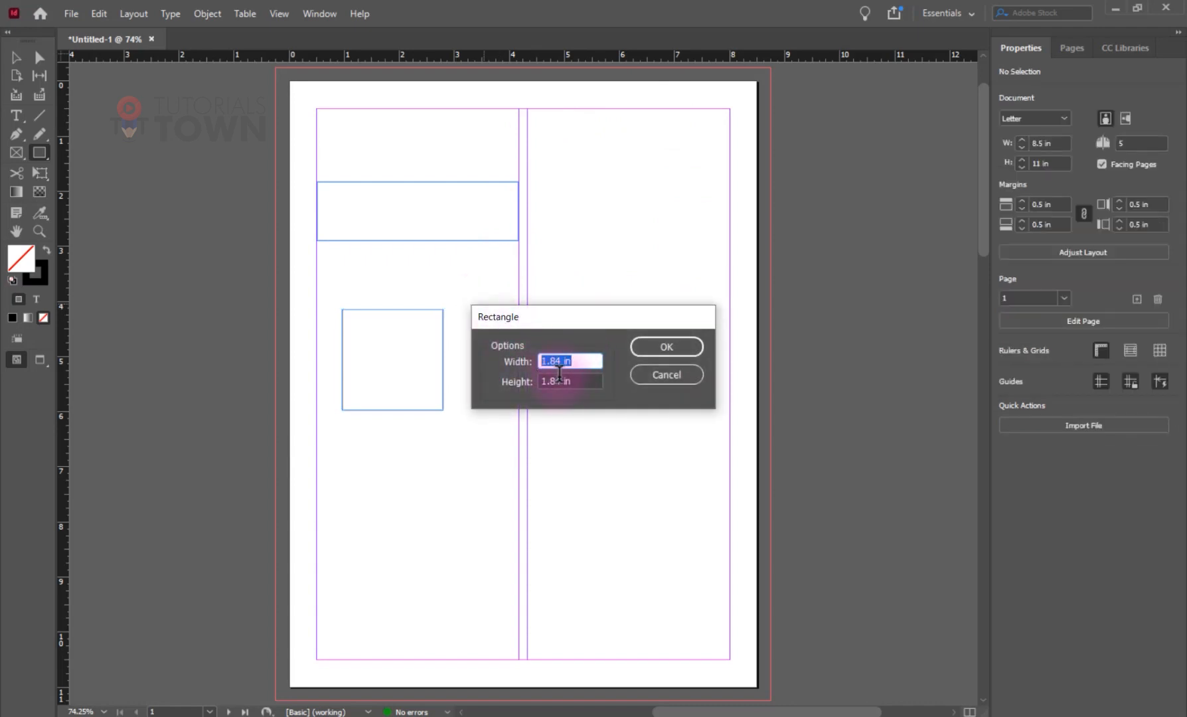
{"action": "double_click", "coordinate": [568, 361]}
{"action": "left_click_drag", "start_coordinate": [571, 360], "coordinate": [507, 357]}
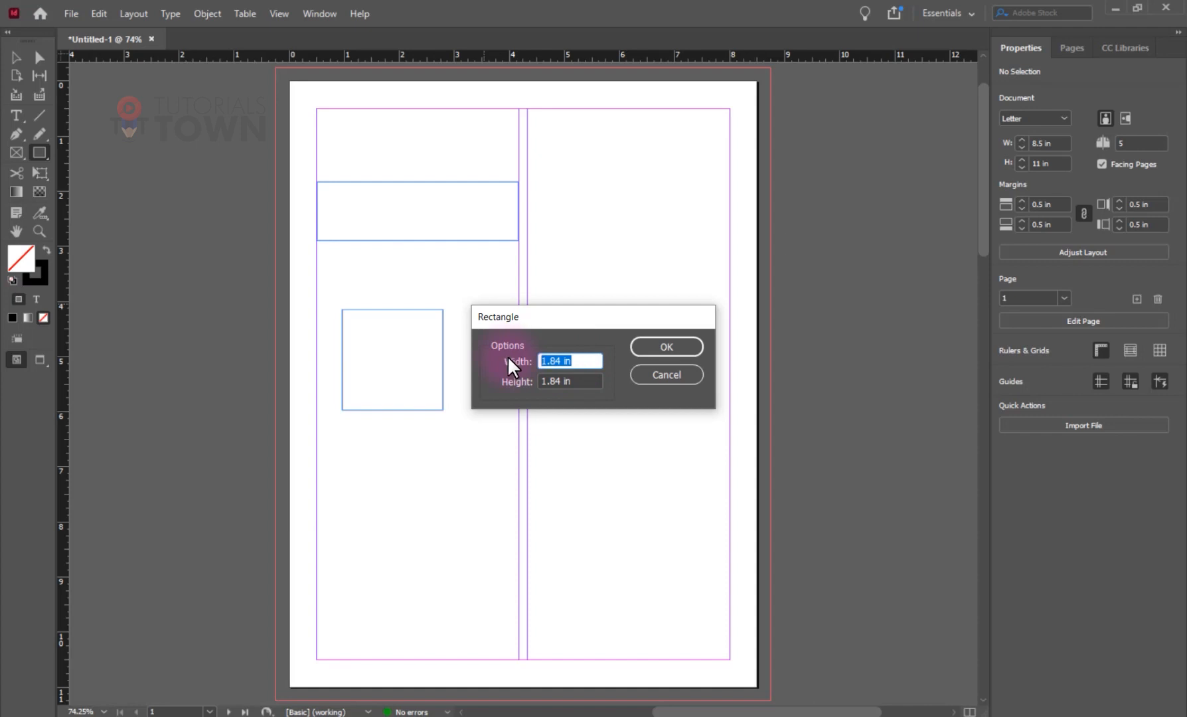
{"action": "type", "text": "25cm"}
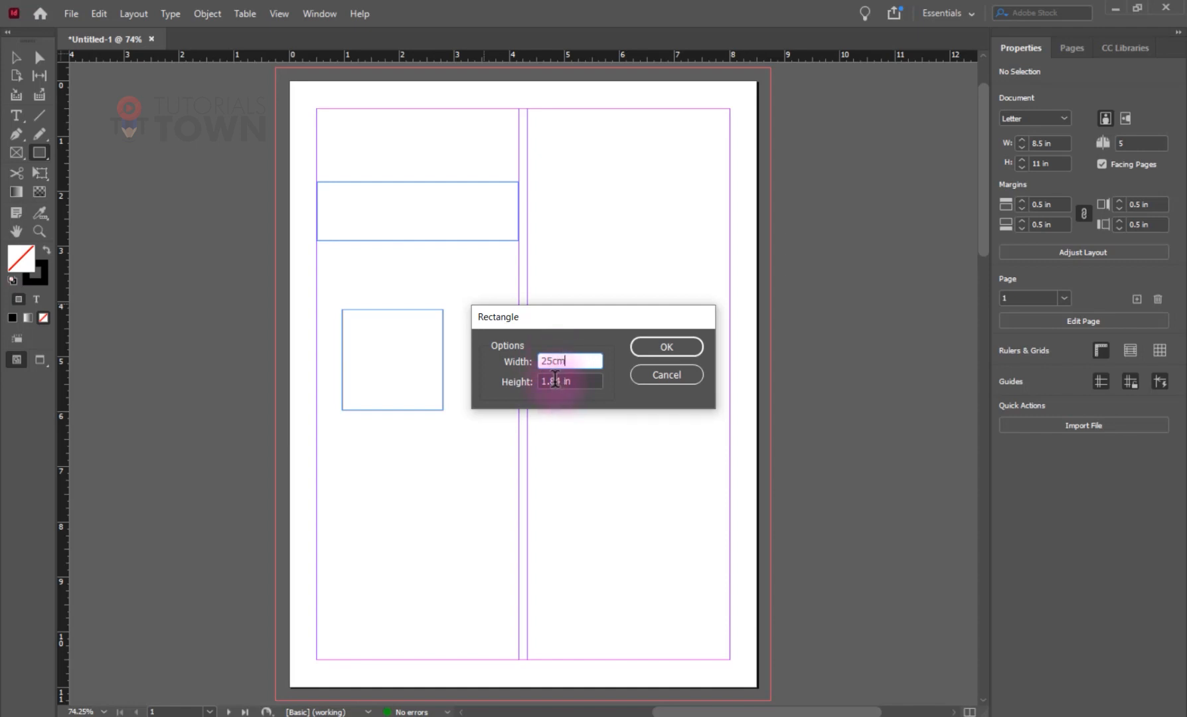
{"action": "key", "text": "Tab"}
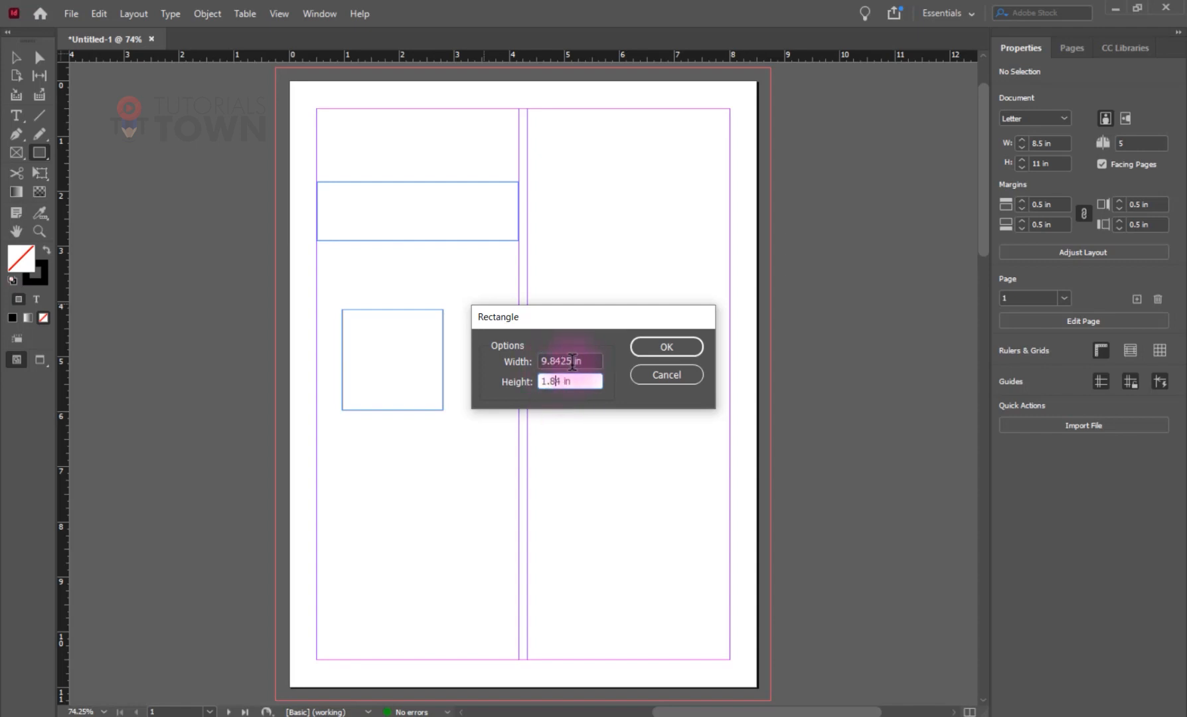
{"action": "left_click_drag", "start_coordinate": [566, 380], "coordinate": [531, 376]}
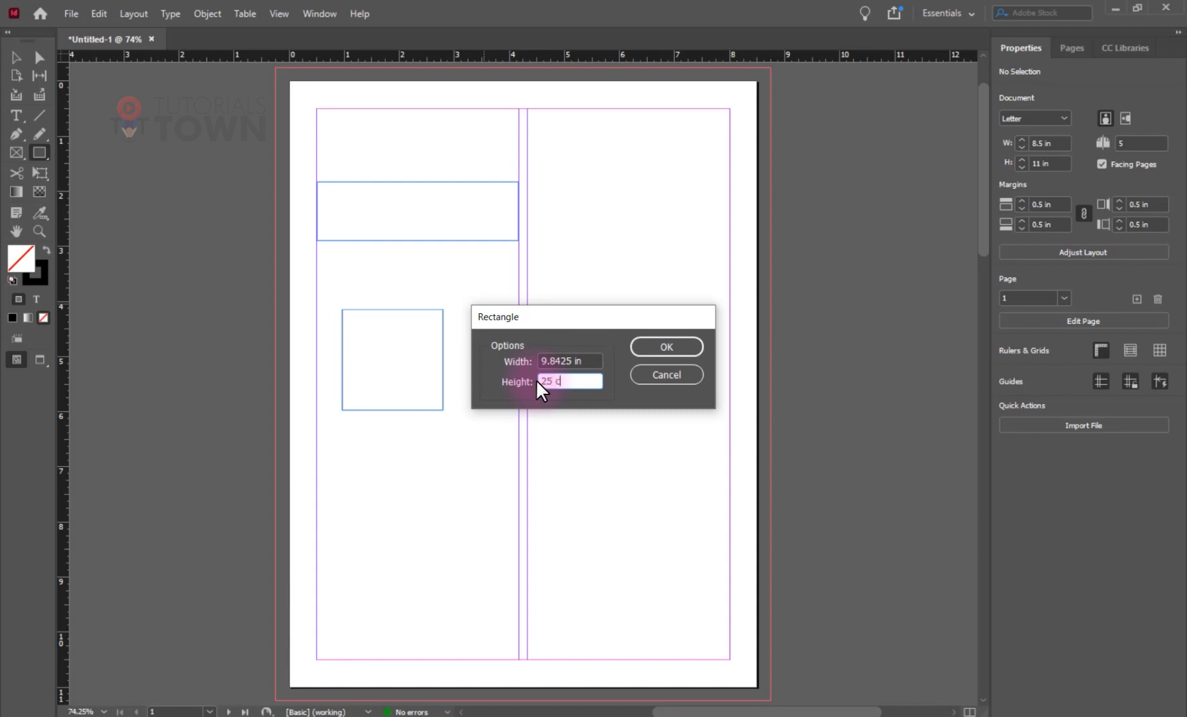
{"action": "type", "text": "25 cm"}
{"action": "left_click", "coordinate": [684, 348]}
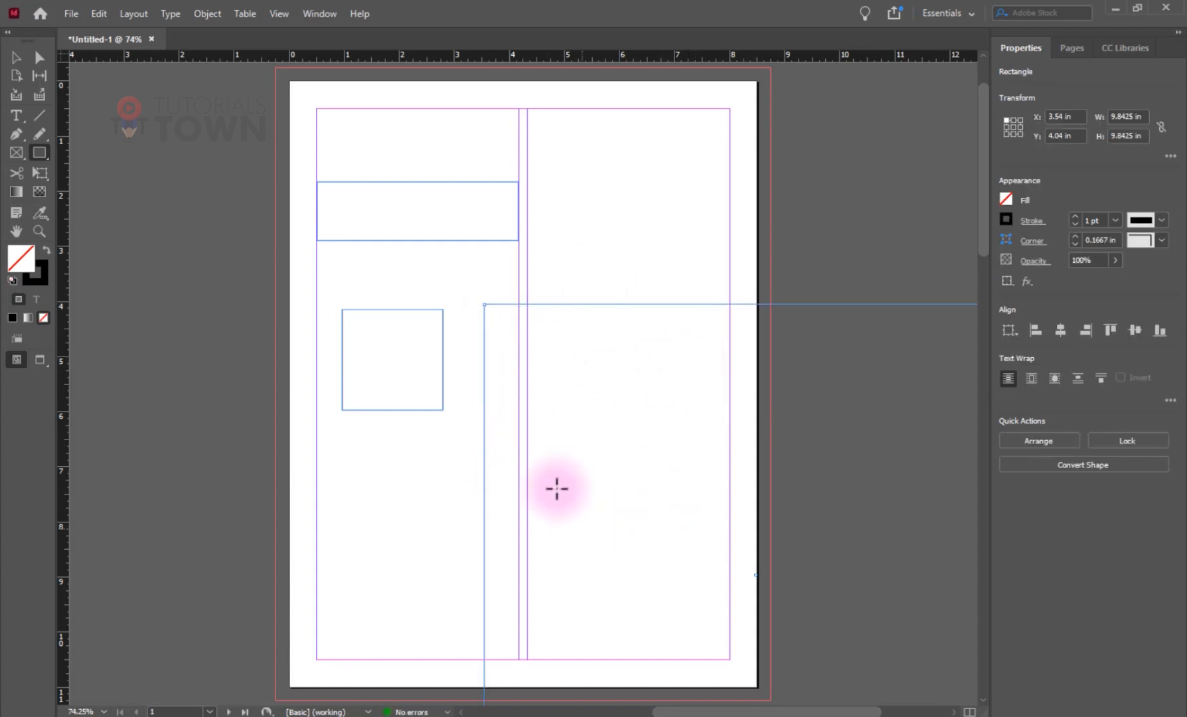
- Check how far the 25 cm square extends beyond the page and delete it
{"action": "scroll", "coordinate": [556, 487], "scroll_direction": "down", "scroll_amount": 5}
{"action": "scroll", "coordinate": [585, 477], "scroll_direction": "down", "scroll_amount": 2}
{"action": "scroll", "coordinate": [582, 479], "scroll_direction": "up", "scroll_amount": 6}
{"action": "scroll", "coordinate": [582, 479], "scroll_direction": "down", "scroll_amount": 5}
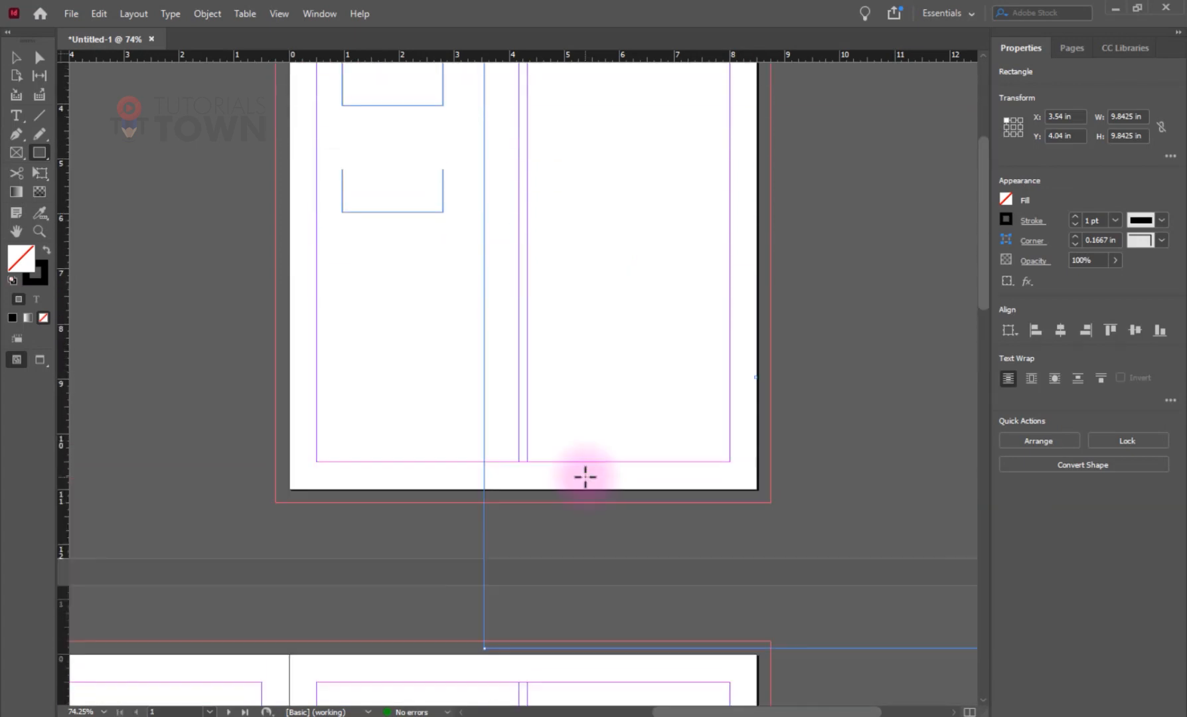
{"action": "scroll", "coordinate": [597, 438], "scroll_direction": "up", "scroll_amount": 4}
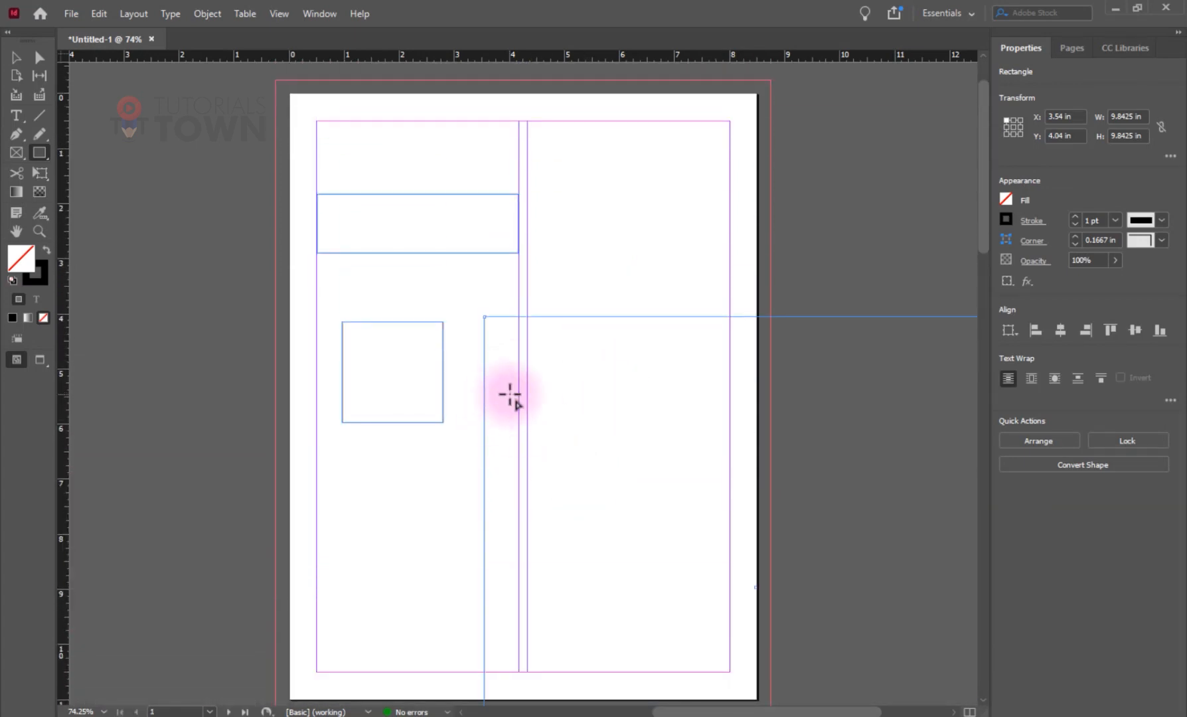
{"action": "key", "text": "Delete"}
- Create a rectangle by exact dimensions, 2 in wide and 8 in high, near the middle of the page
{"action": "left_click", "coordinate": [578, 408]}
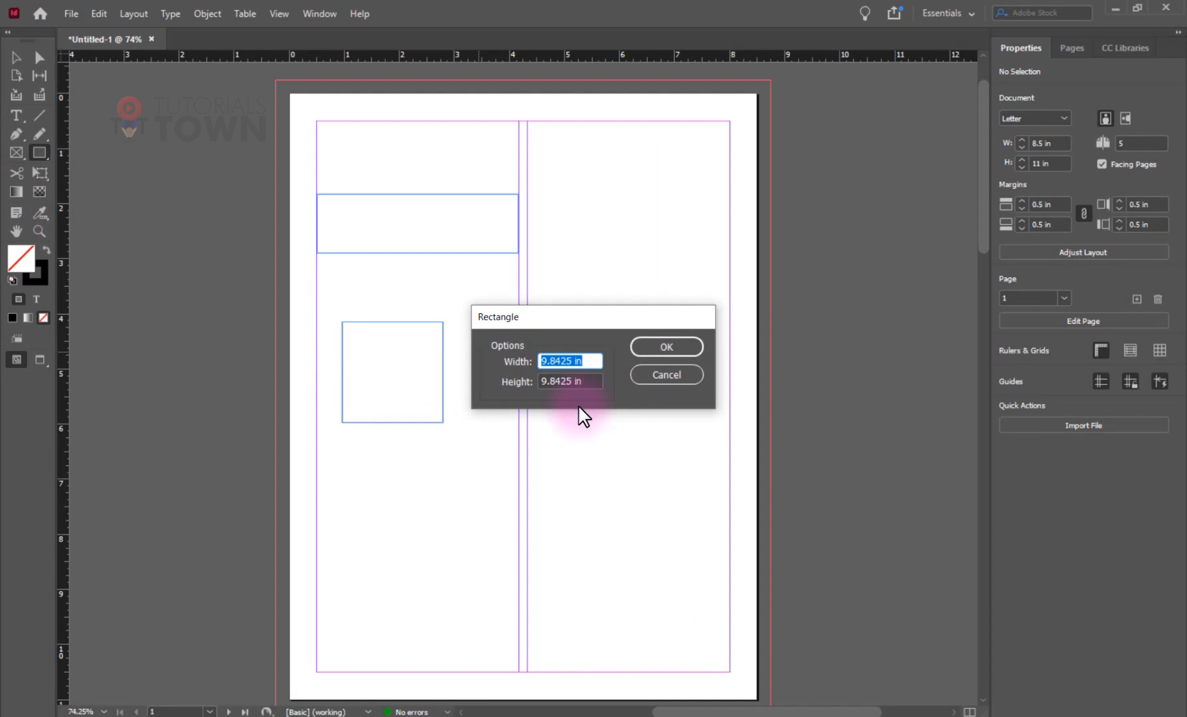
{"action": "type", "text": "2"}
{"action": "key", "text": "Tab"}
{"action": "type", "text": "2"}
{"action": "key", "text": "Tab"}
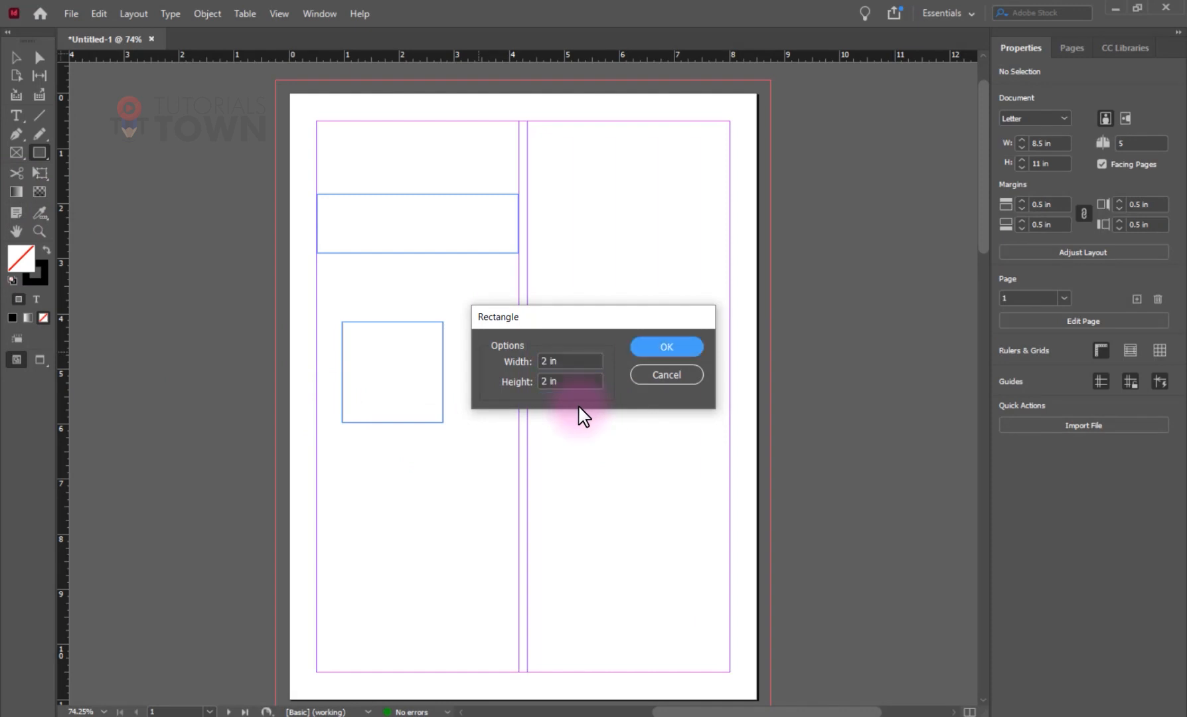
{"action": "key", "text": "shift+Tab"}
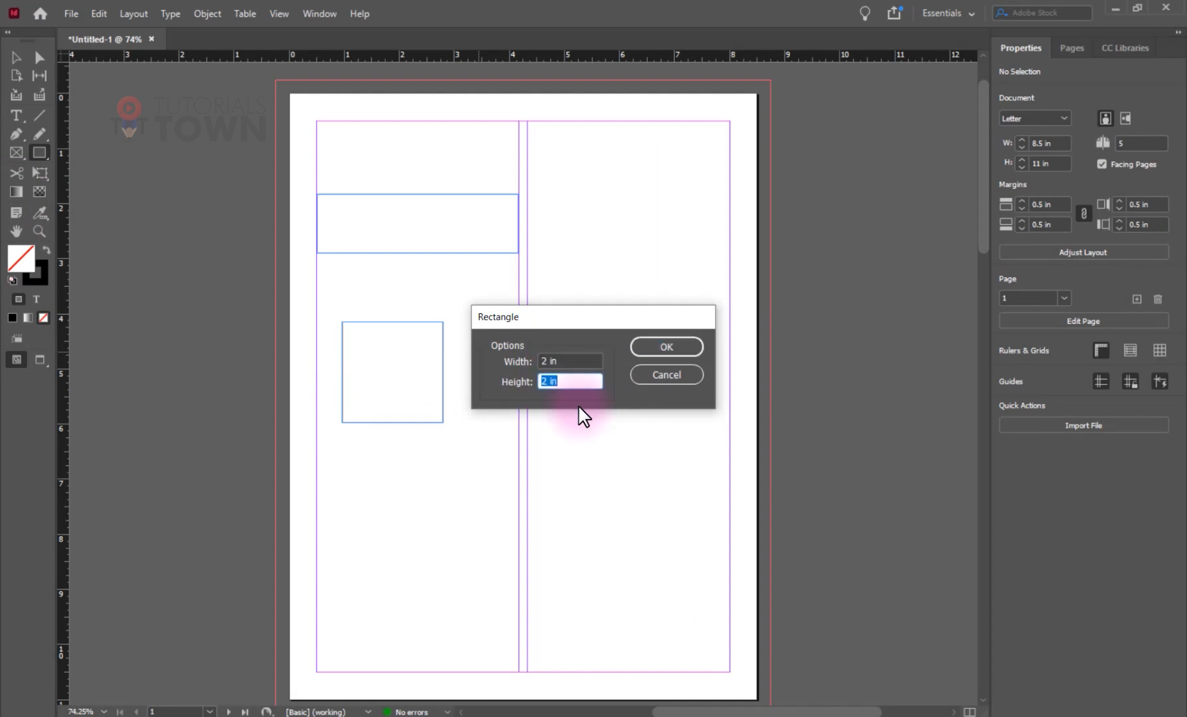
{"action": "type", "text": "8"}
{"action": "key", "text": "Return"}
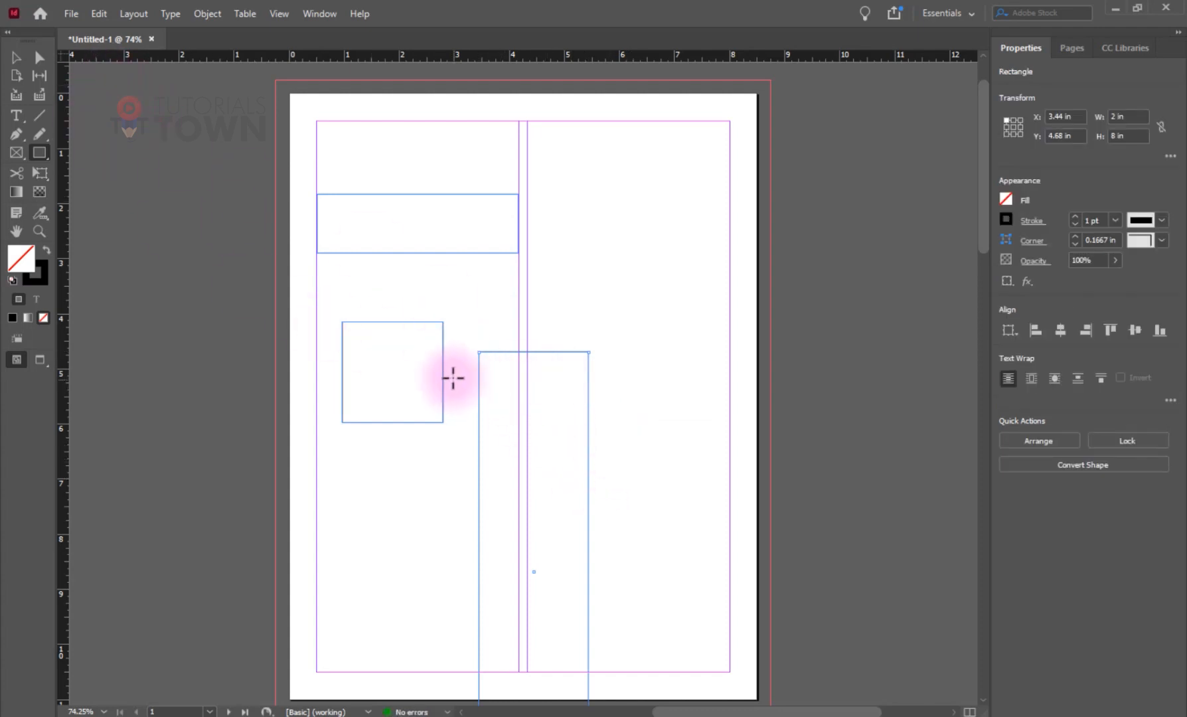
- Move the tall rectangle against the page's right margin, to about X 6 in and Y 0.58 in
{"action": "left_click", "coordinate": [22, 58]}
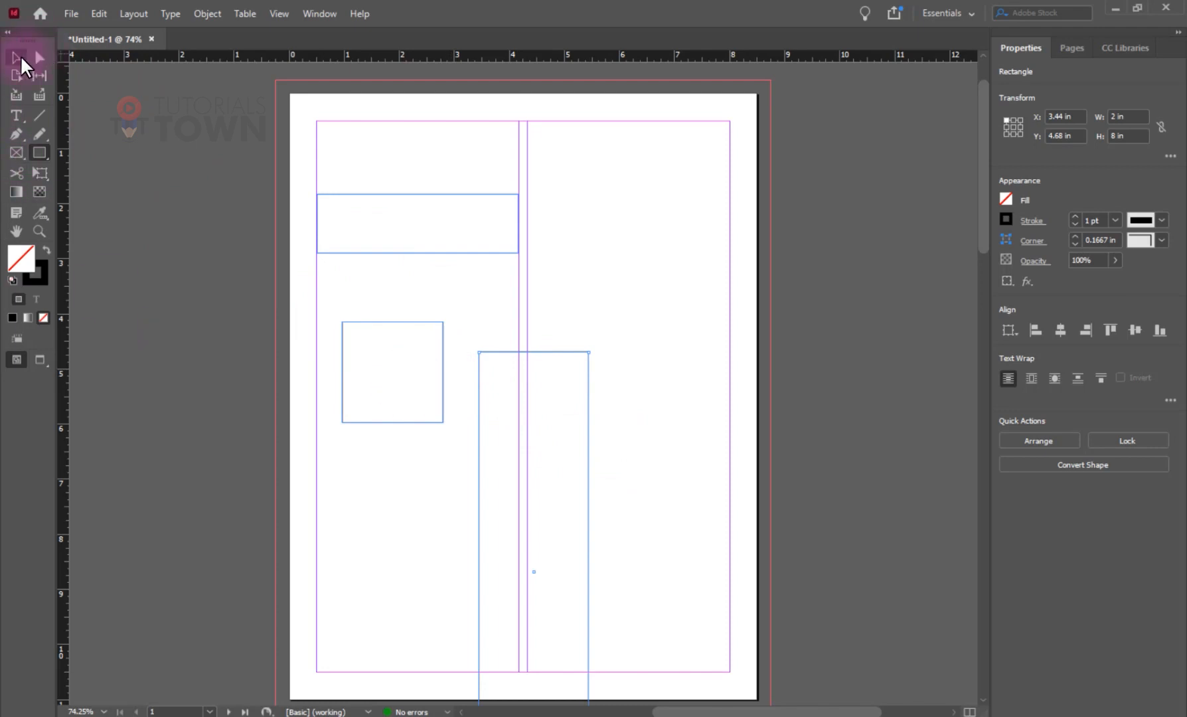
{"action": "left_click", "coordinate": [569, 363]}
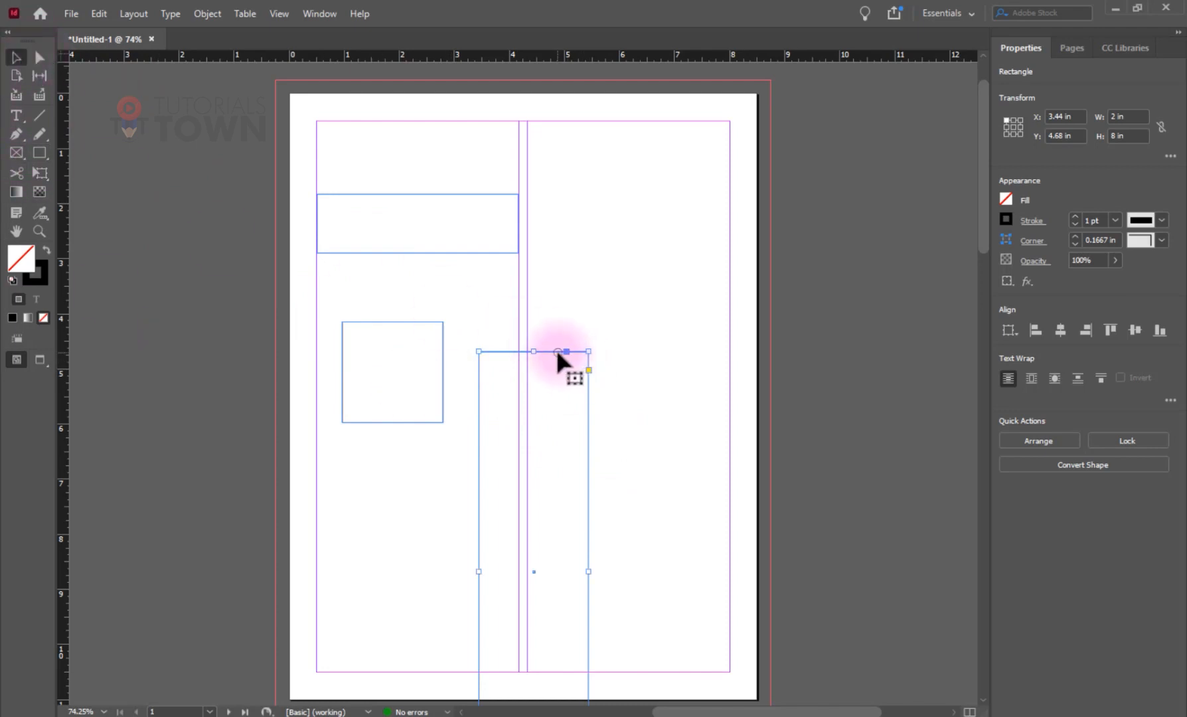
{"action": "left_click_drag", "start_coordinate": [558, 358], "coordinate": [660, 133]}
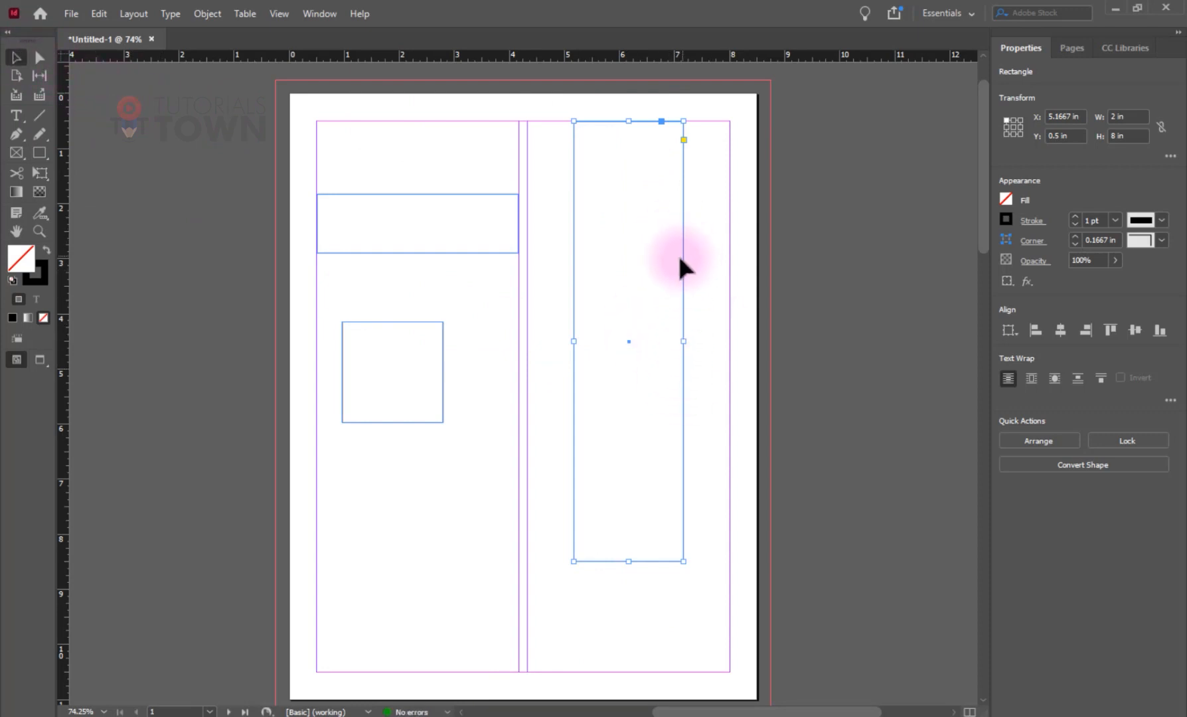
{"action": "left_click_drag", "start_coordinate": [680, 252], "coordinate": [734, 272]}
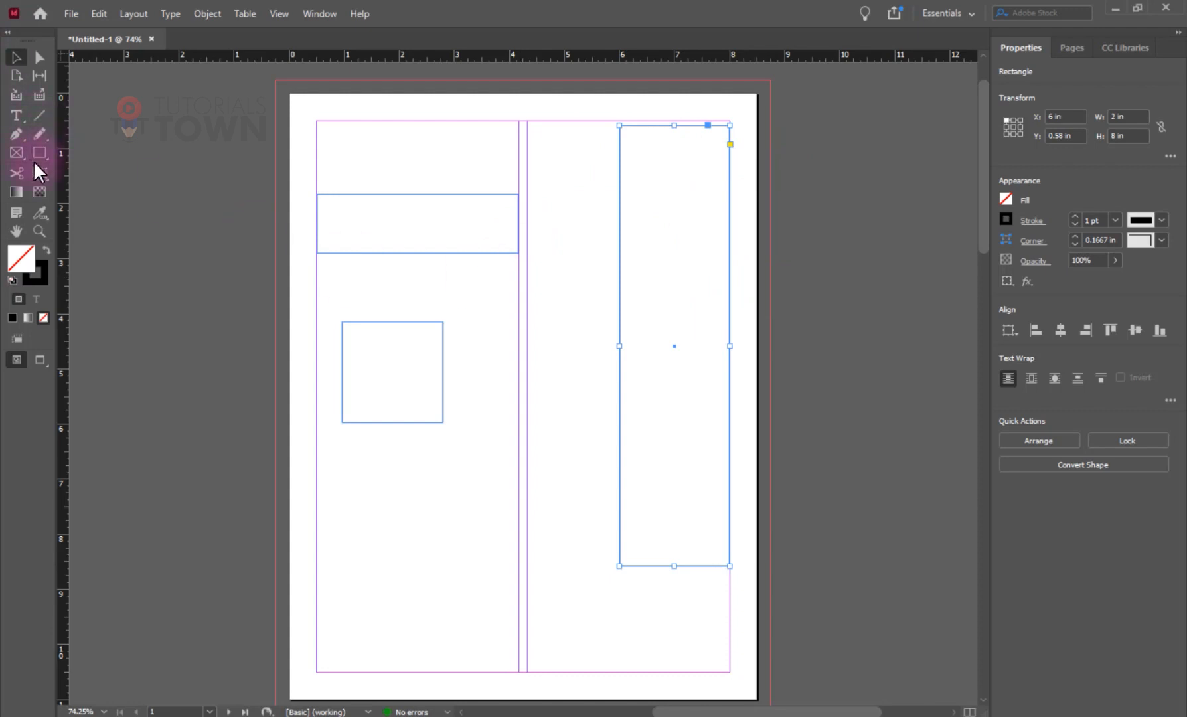
- Draw a flat ellipse about 2.82 by 0.52 in below the square and a circle about 1.92 in across beside the square
{"action": "left_click_drag", "start_coordinate": [39, 152], "coordinate": [76, 188]}
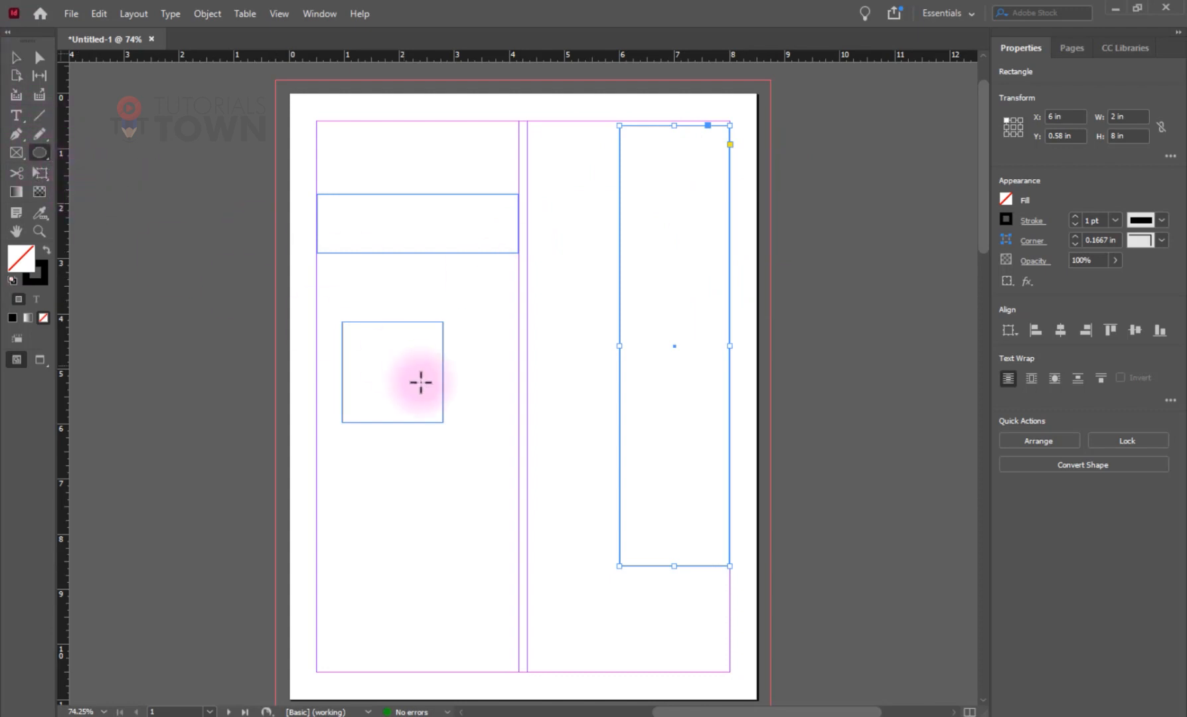
{"action": "left_click_drag", "start_coordinate": [342, 507], "coordinate": [498, 536]}
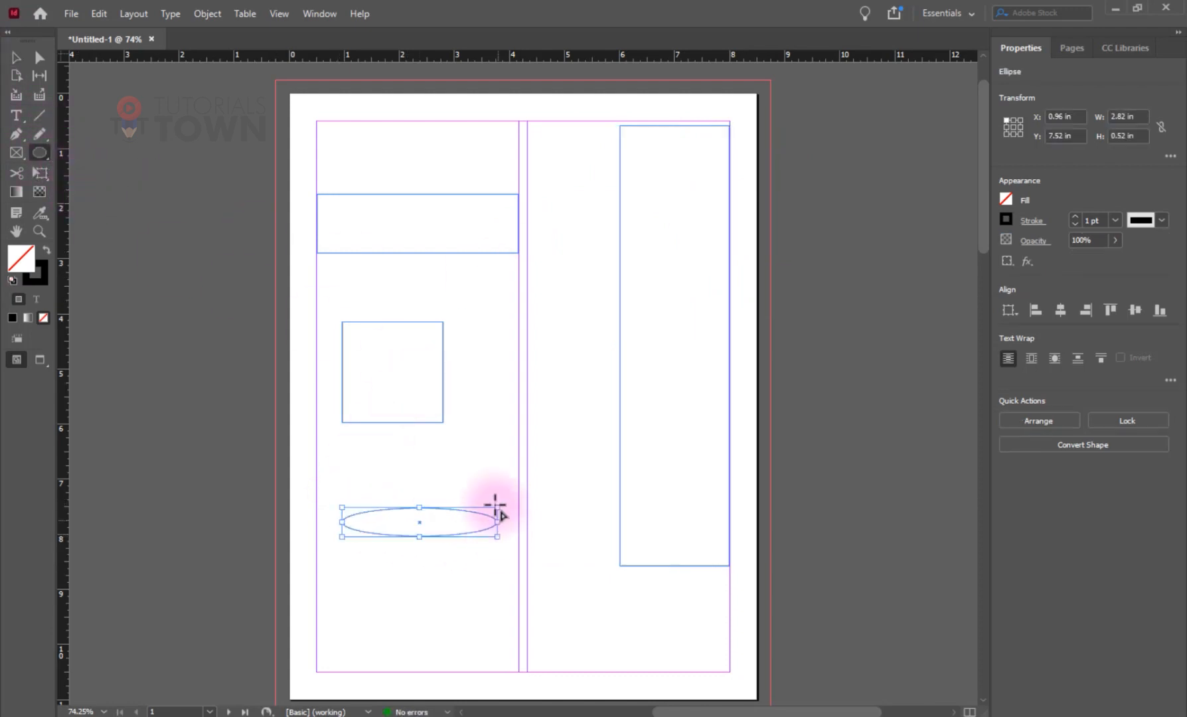
{"action": "left_click_drag", "start_coordinate": [476, 346], "coordinate": [580, 462]}
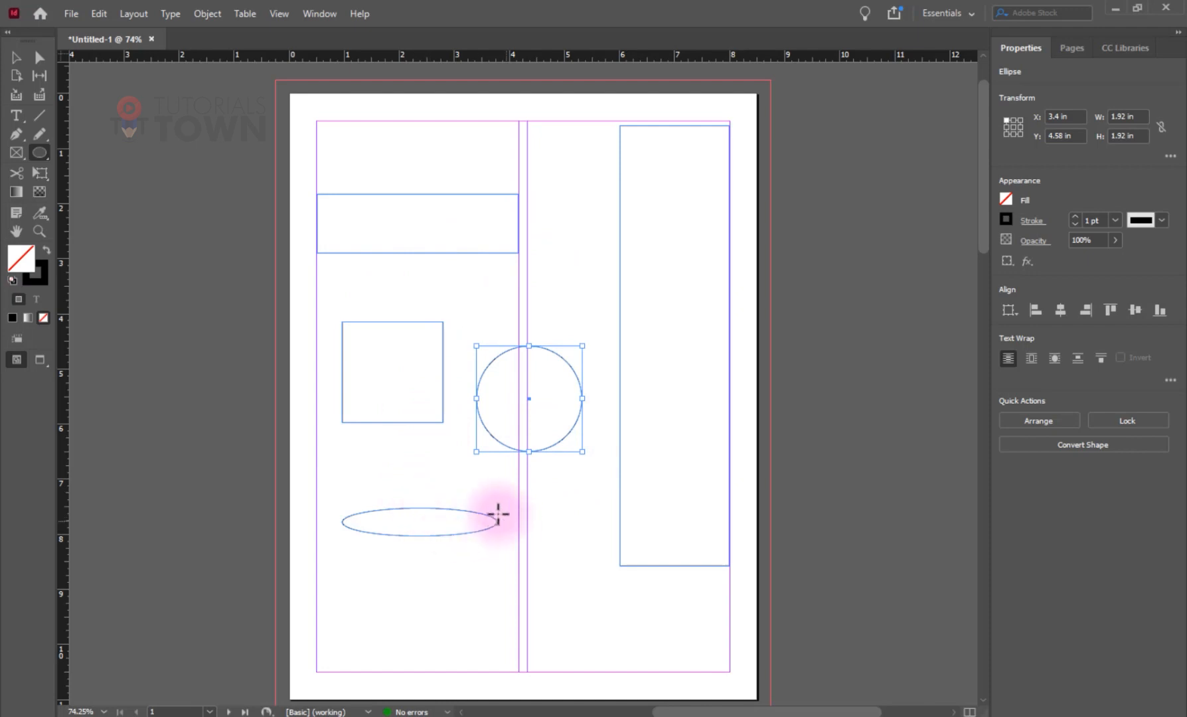
- Create an ellipse by exact dimensions, 6 in wide and 2 in high, below the circle
{"action": "left_click", "coordinate": [555, 520]}
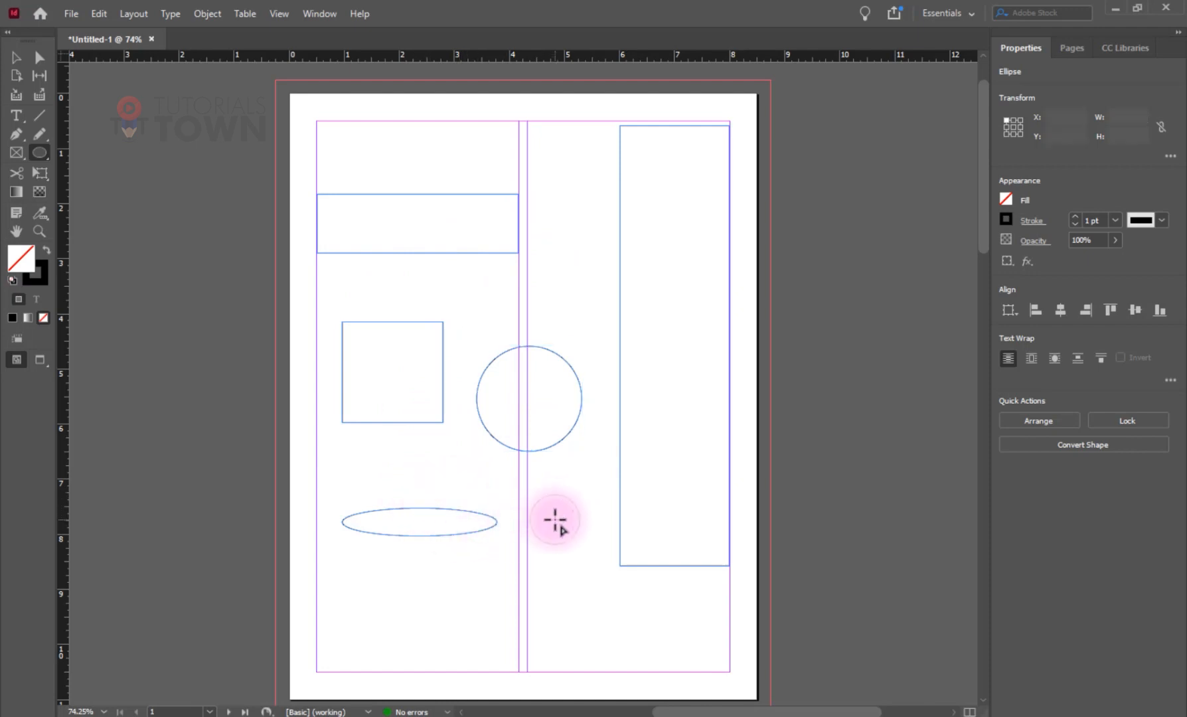
{"action": "left_click", "coordinate": [559, 502]}
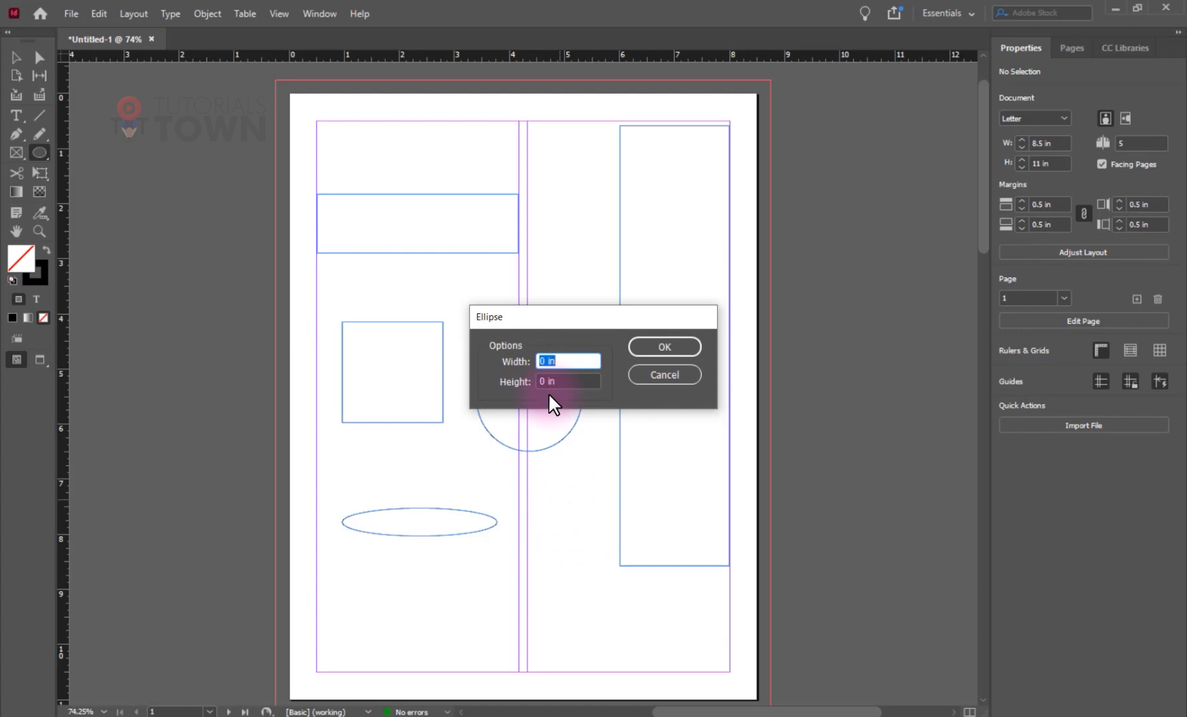
{"action": "type", "text": "6"}
{"action": "key", "text": "Tab"}
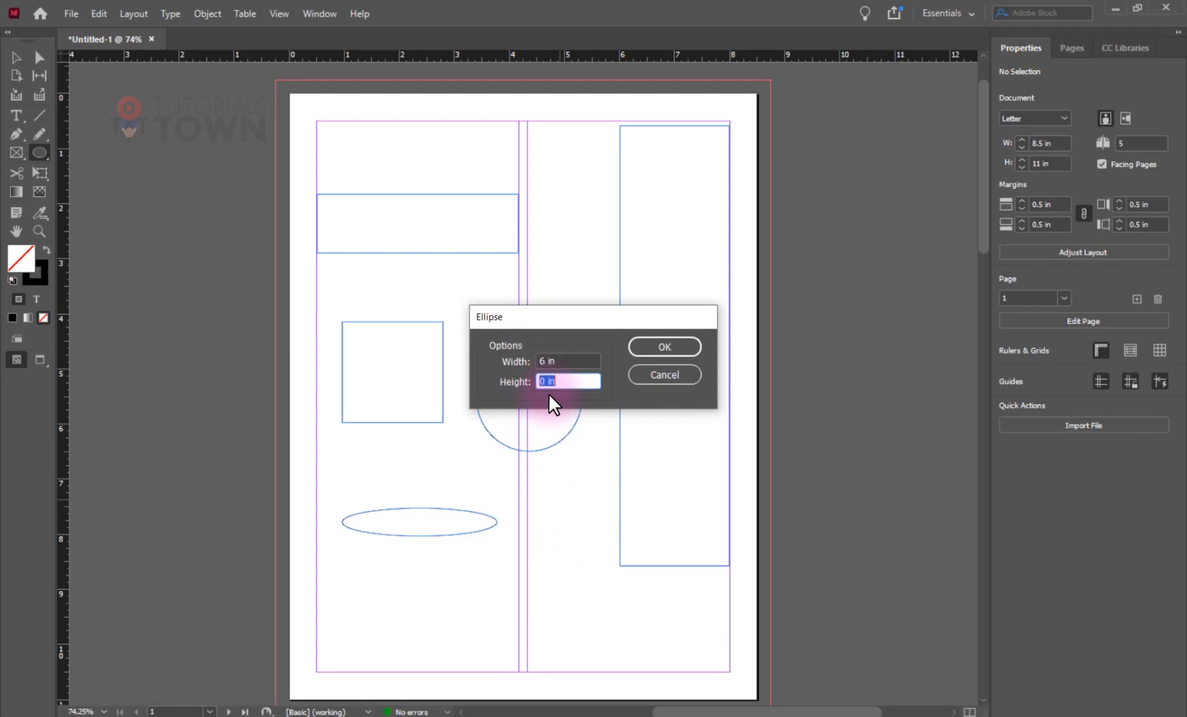
{"action": "type", "text": "2"}
{"action": "key", "text": "Return"}
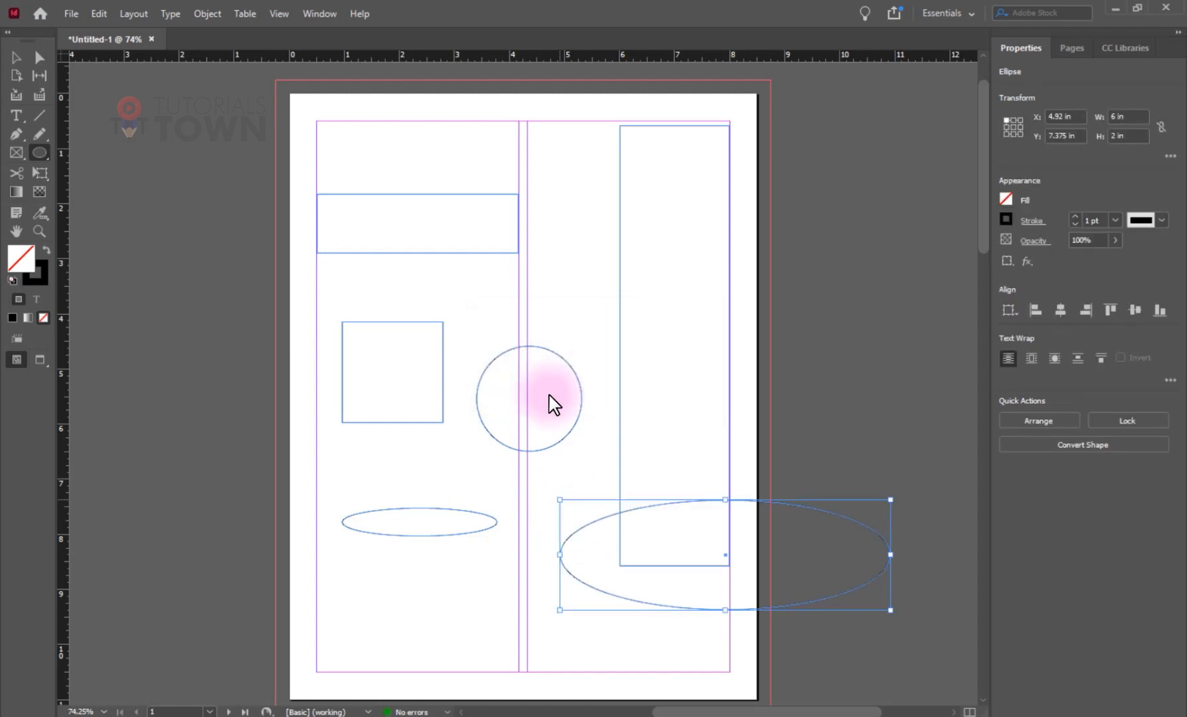
- Draw a six-sided polygon about 3.38 in wide and 2.56 in high overlapping the wide rectangle near the page's upper edge
{"action": "left_click", "coordinate": [38, 157]}
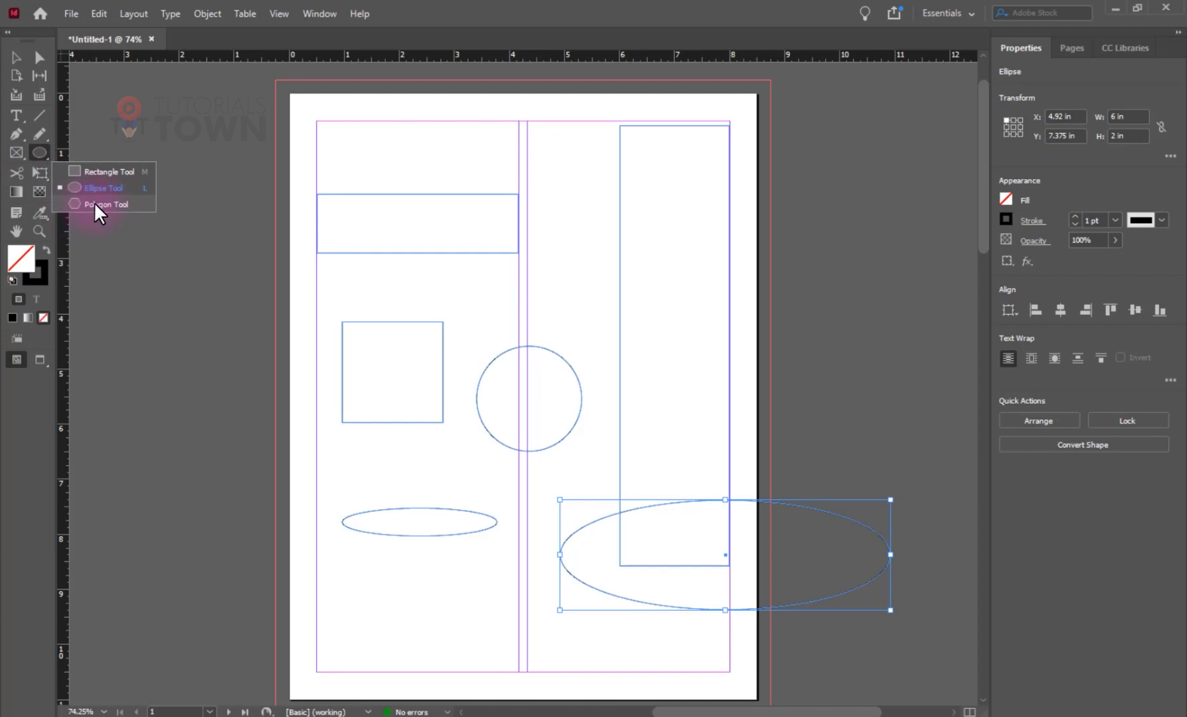
{"action": "left_click", "coordinate": [95, 203]}
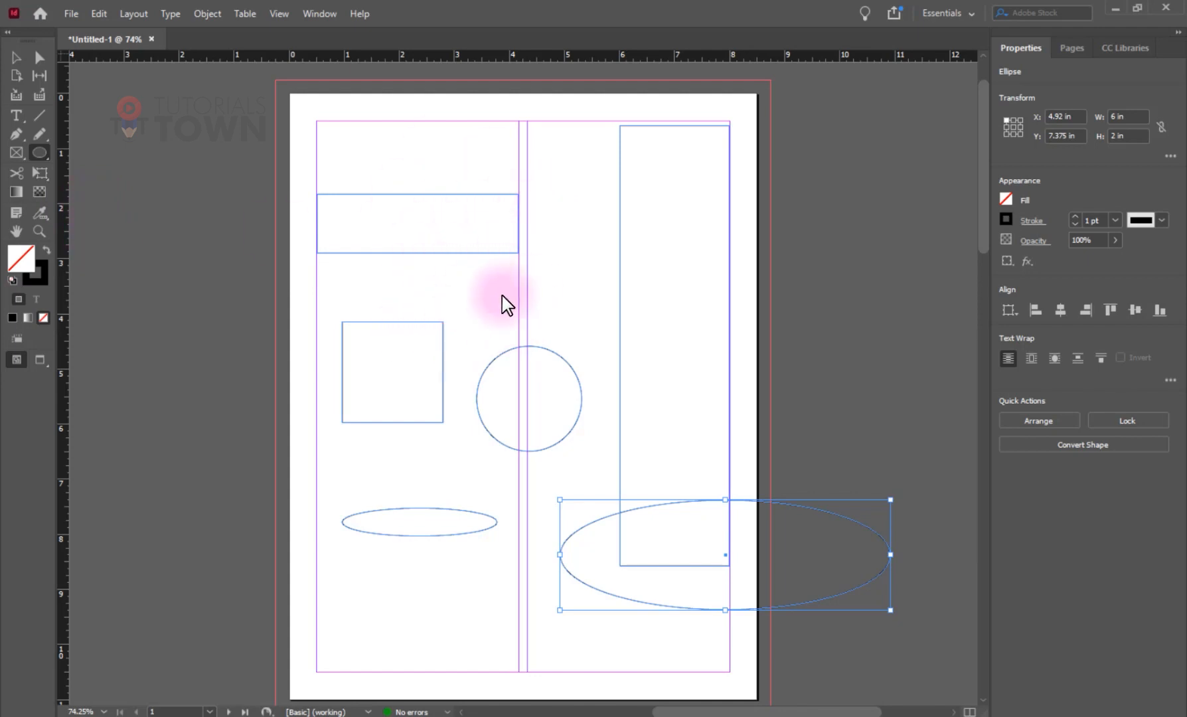
{"action": "left_click", "coordinate": [486, 321]}
{"action": "left_click", "coordinate": [654, 332]}
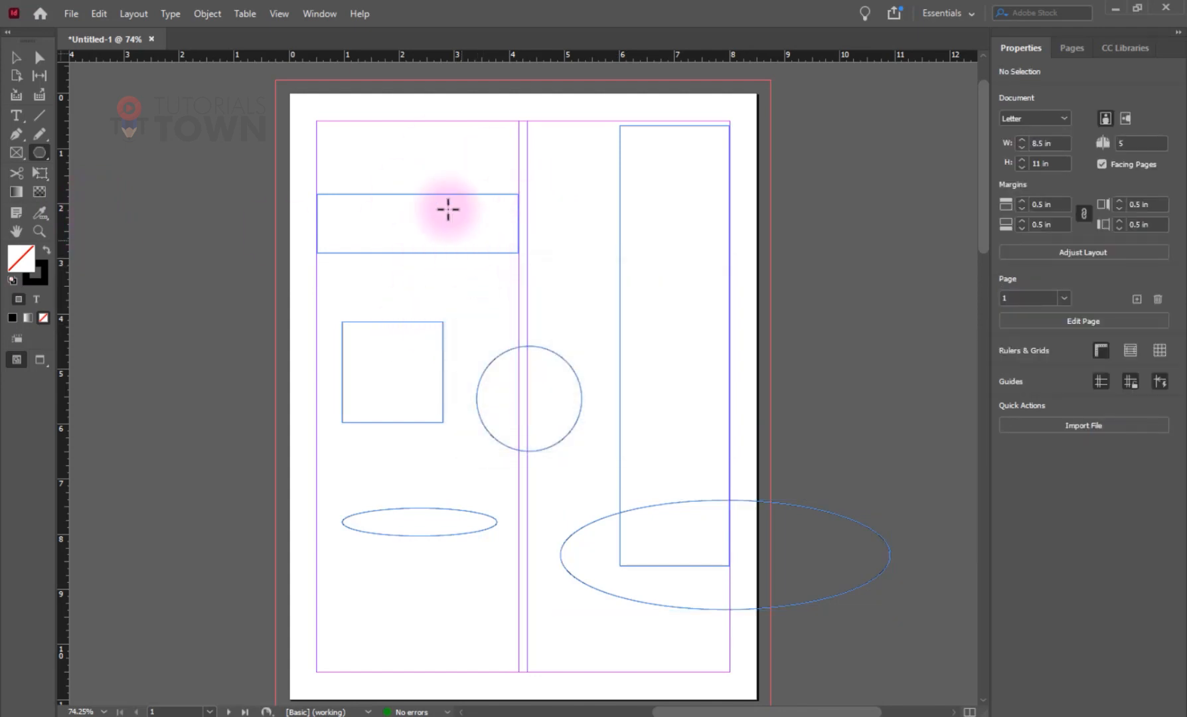
{"action": "left_click_drag", "start_coordinate": [415, 149], "coordinate": [600, 291]}
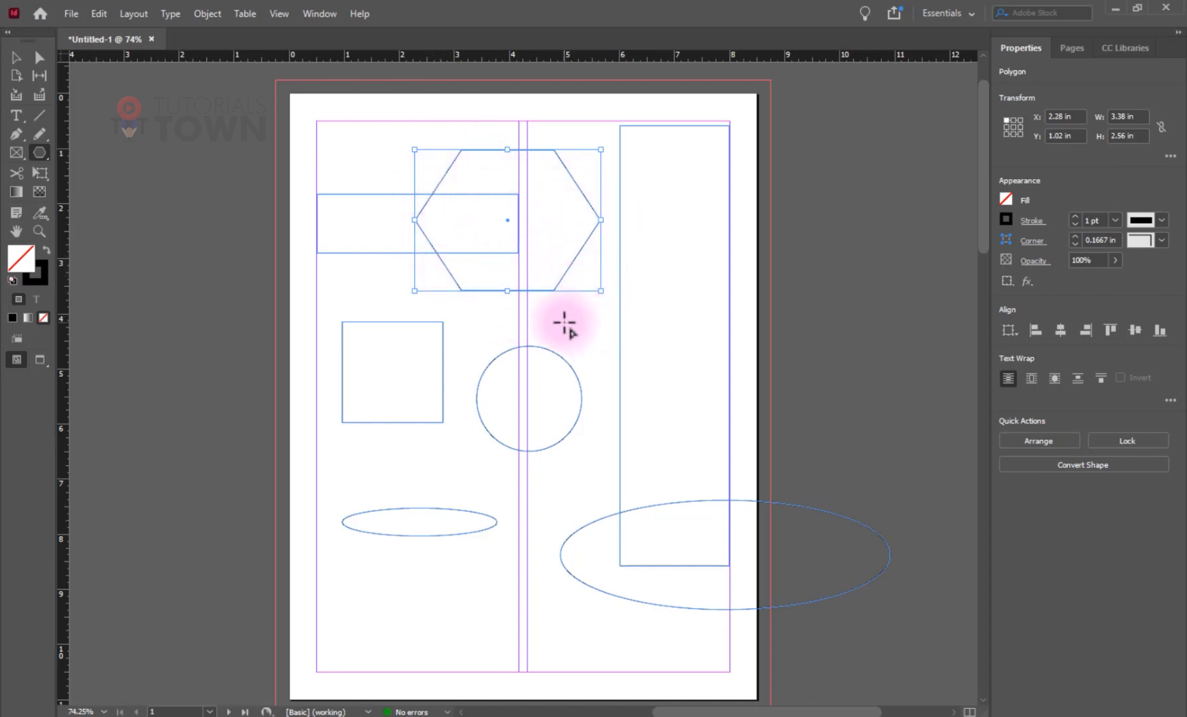
- Create a three-sided polygon by exact dimensions, 3.38 in wide and 2.56 in high, below the square
{"action": "left_click", "coordinate": [364, 456]}
{"action": "left_click_drag", "start_coordinate": [518, 265], "coordinate": [212, 181]}
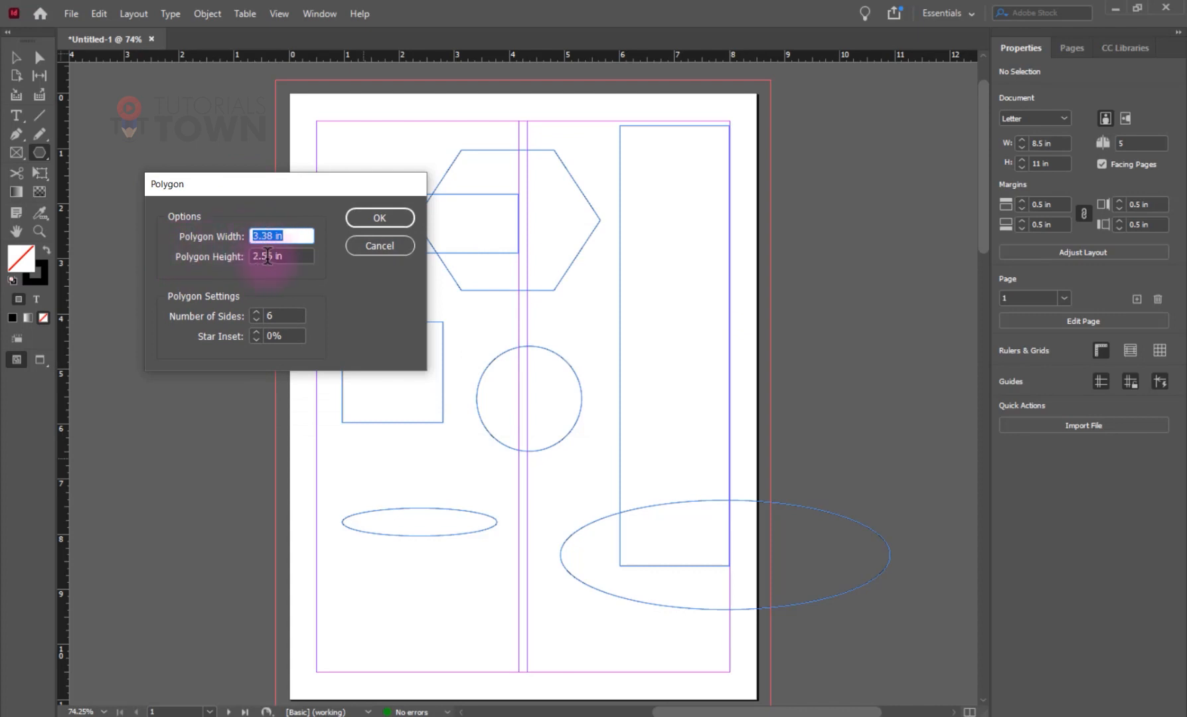
{"action": "double_click", "coordinate": [274, 316]}
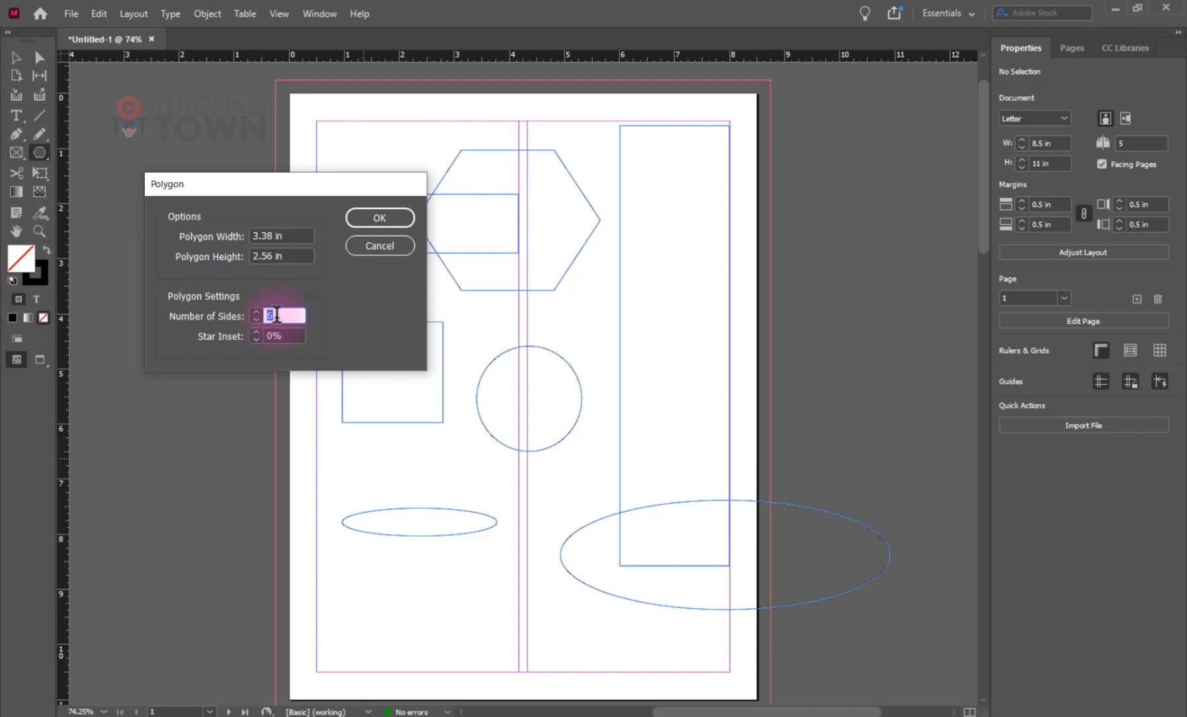
{"action": "type", "text": "3"}
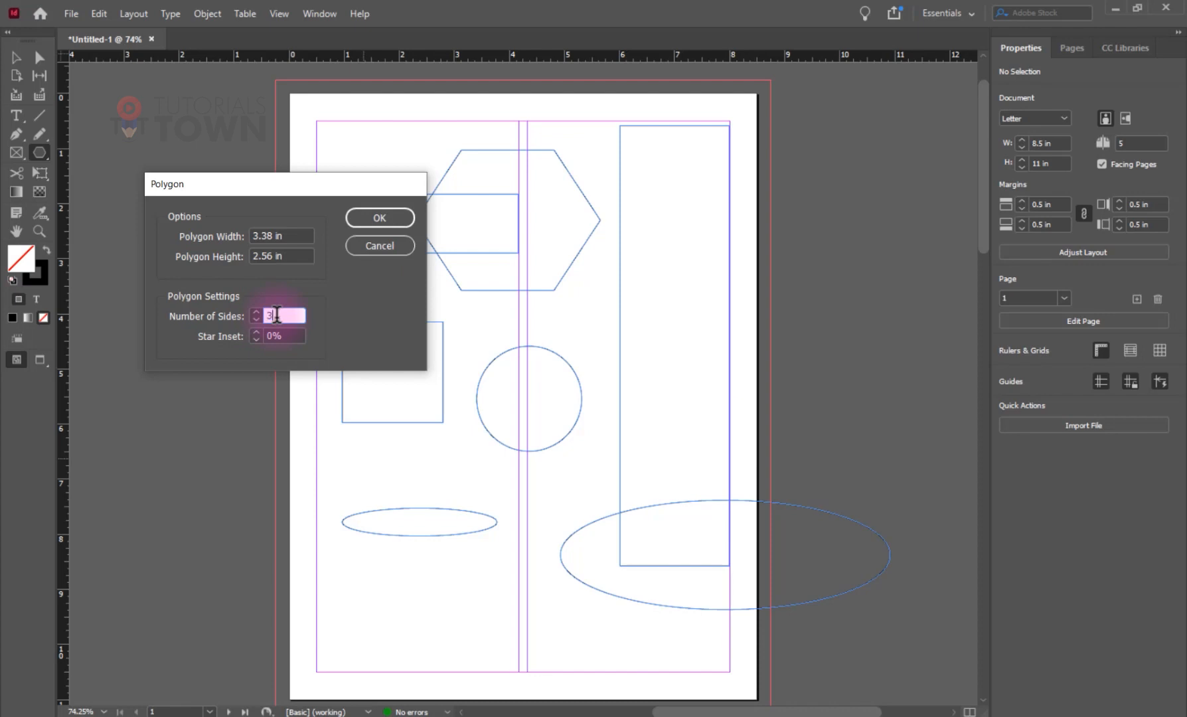
{"action": "left_click", "coordinate": [364, 222]}
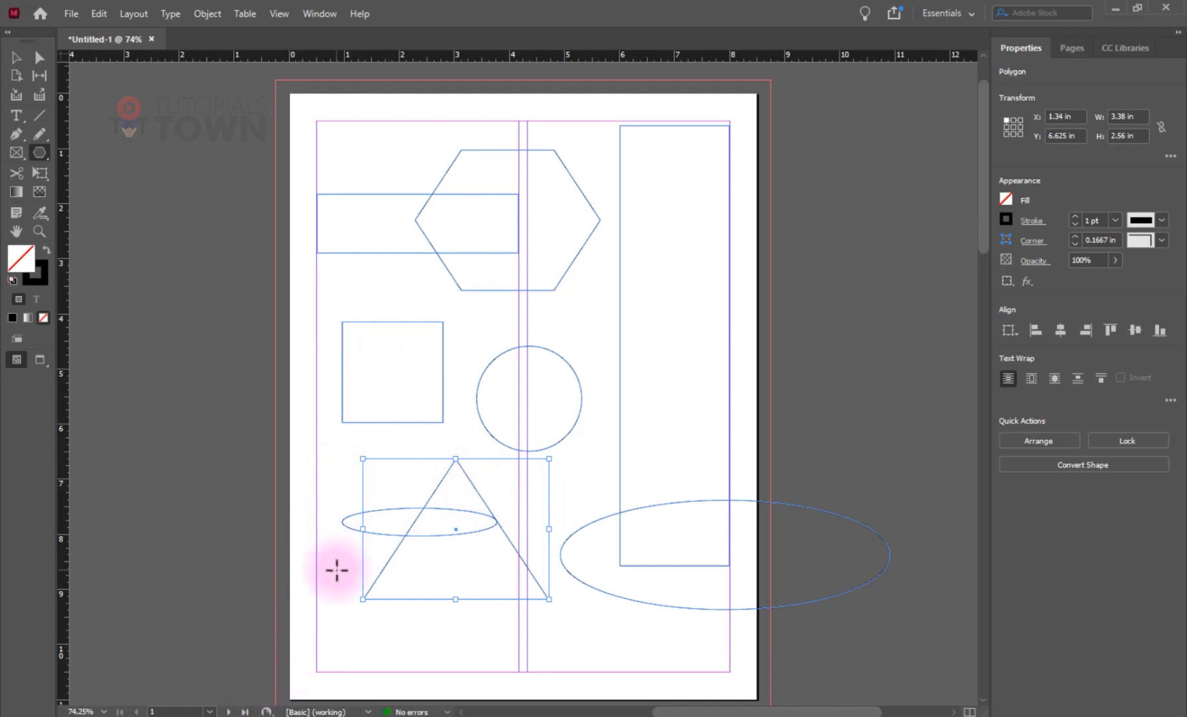
- Delete all the shapes on the page
{"action": "left_click_drag", "start_coordinate": [305, 105], "coordinate": [784, 644]}
{"action": "key", "text": "Delete"}
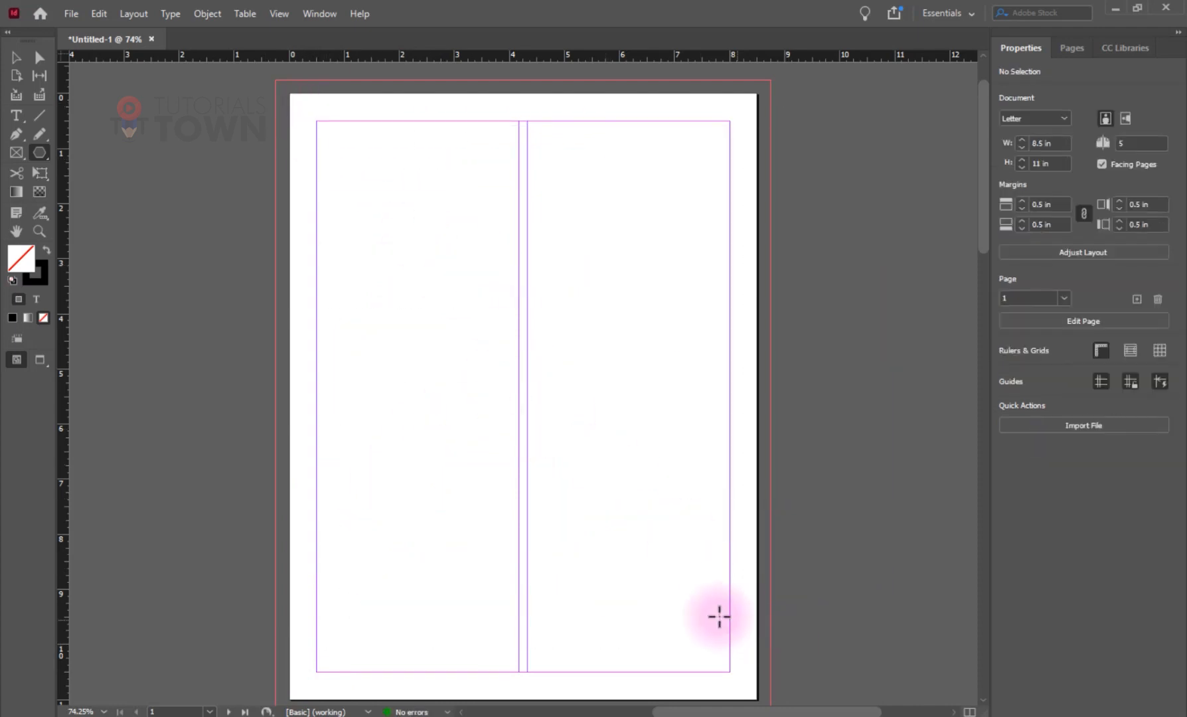
- Create a five-pointed star 5 in wide and 5 in high with a 50% star inset, and undo it
{"action": "left_click", "coordinate": [365, 270]}
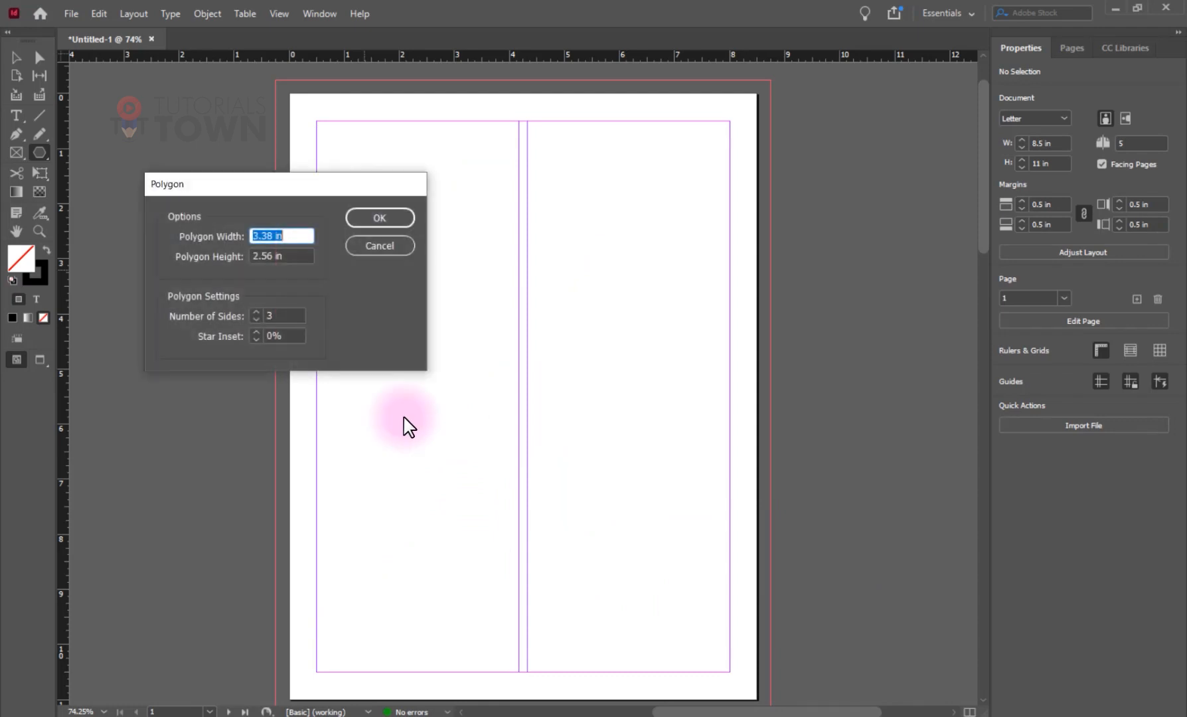
{"action": "left_click_drag", "start_coordinate": [285, 233], "coordinate": [247, 247]}
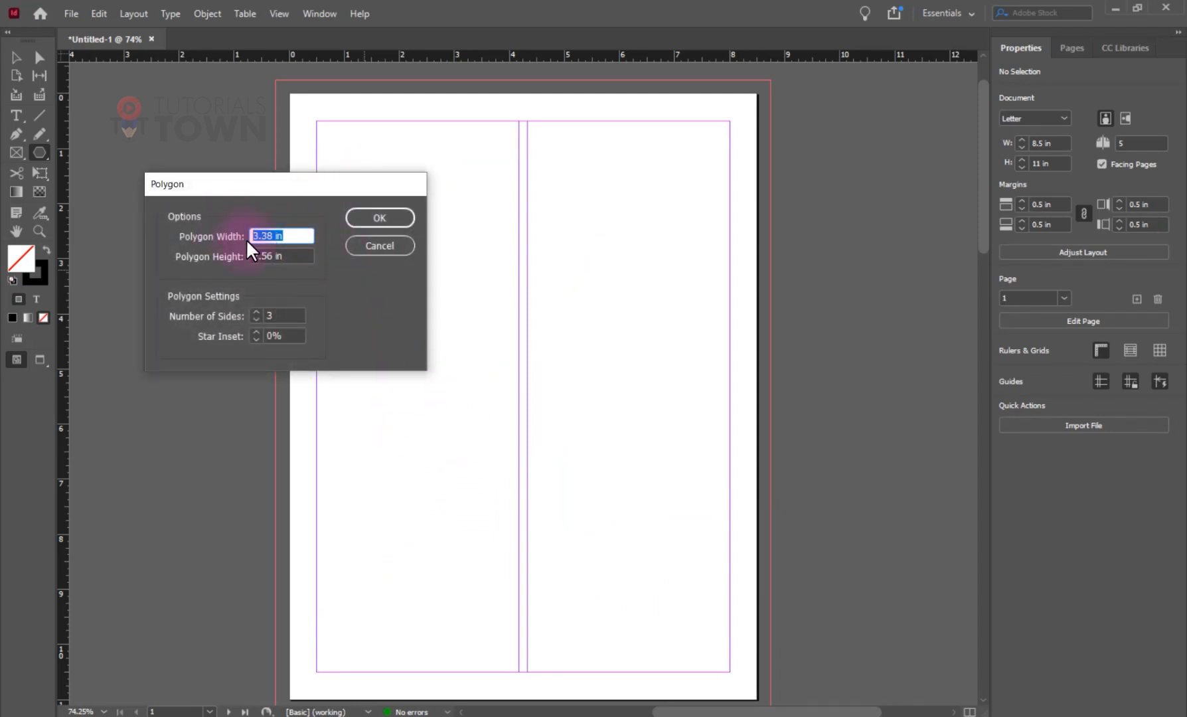
{"action": "type", "text": "5"}
{"action": "key", "text": "Tab"}
{"action": "type", "text": "5"}
{"action": "key", "text": "Tab"}
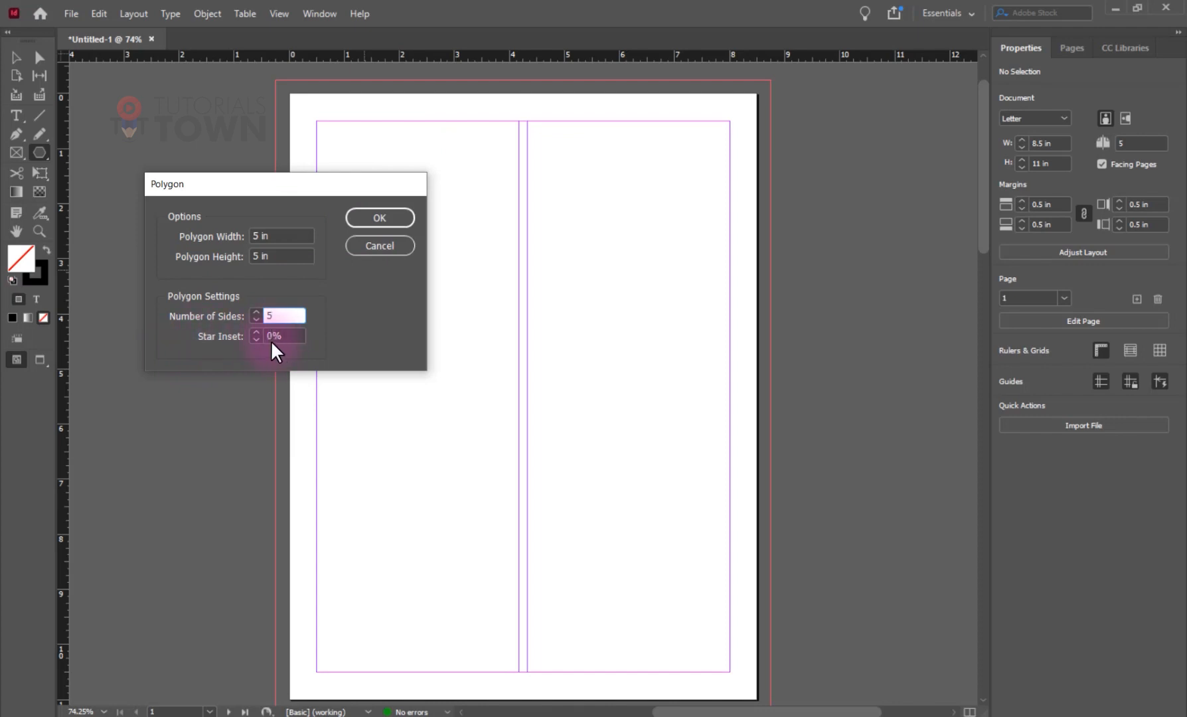
{"action": "left_click_drag", "start_coordinate": [273, 337], "coordinate": [264, 334]}
{"action": "type", "text": "50"}
{"action": "key", "text": "Return"}
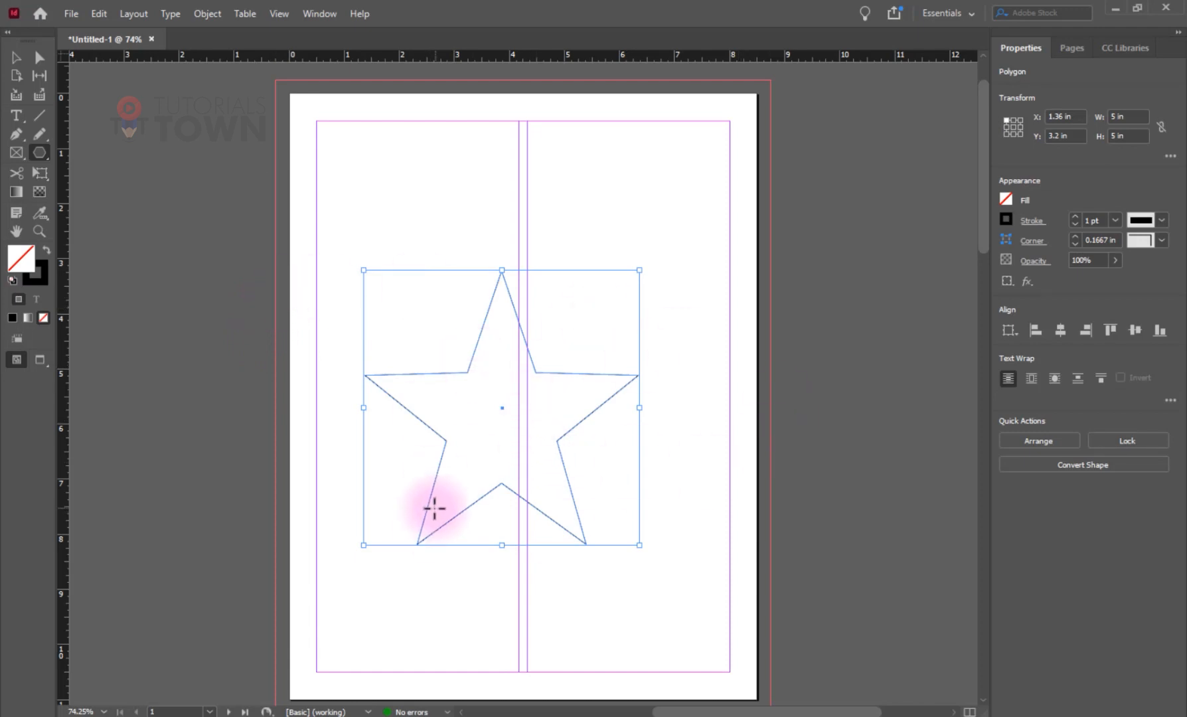
{"action": "key", "text": "ctrl+z"}
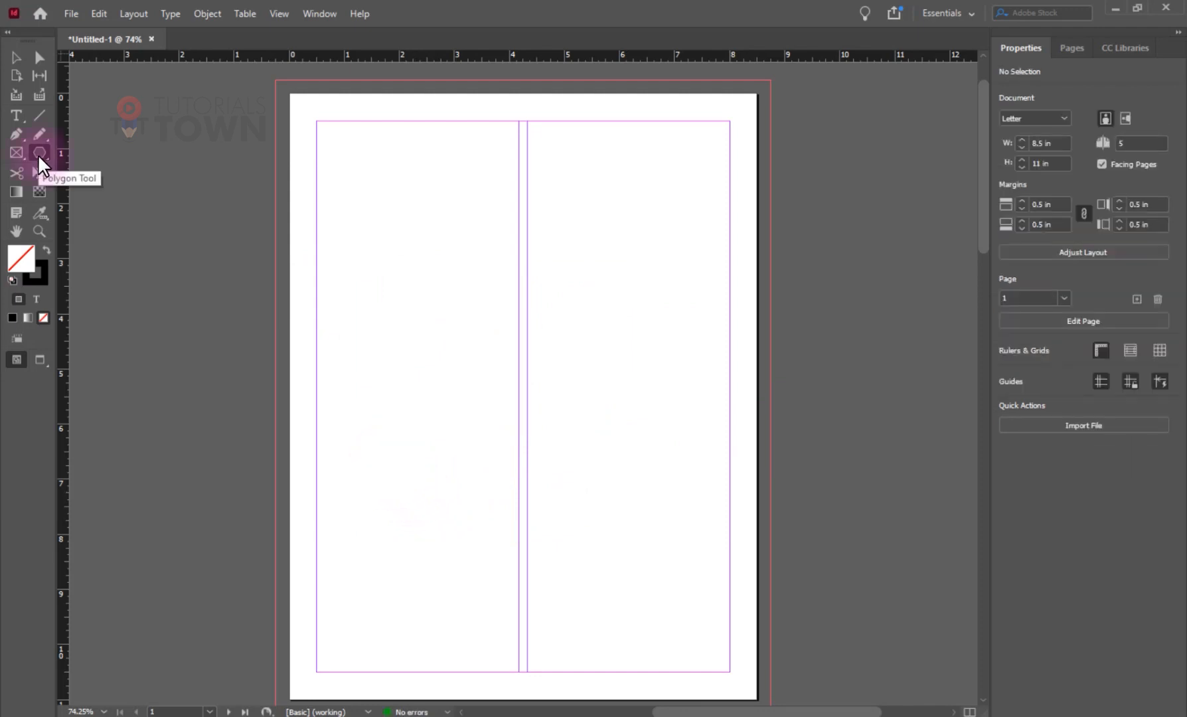
- Draw a rectangle from the page's upper-left margin corner and a smaller one near the page centre, and undo both
{"action": "left_click_drag", "start_coordinate": [38, 154], "coordinate": [87, 168]}
{"action": "key", "text": "m"}
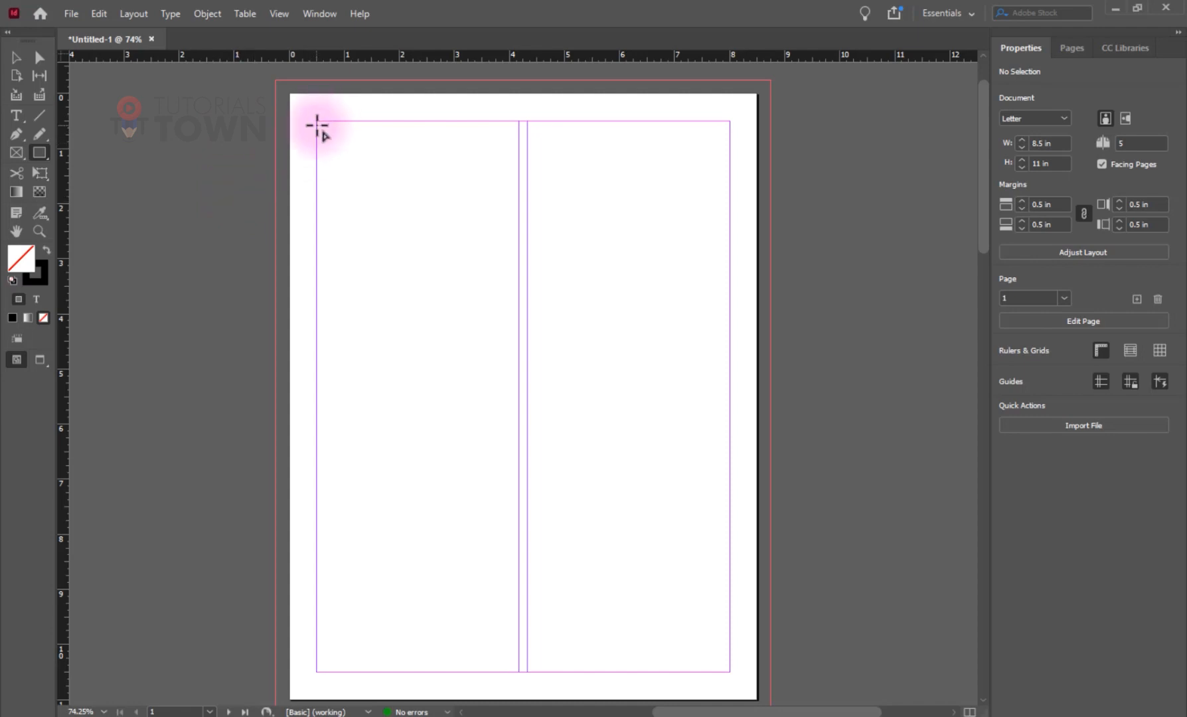
{"action": "left_click_drag", "start_coordinate": [317, 122], "coordinate": [490, 324]}
{"action": "left_click_drag", "start_coordinate": [523, 360], "coordinate": [597, 438]}
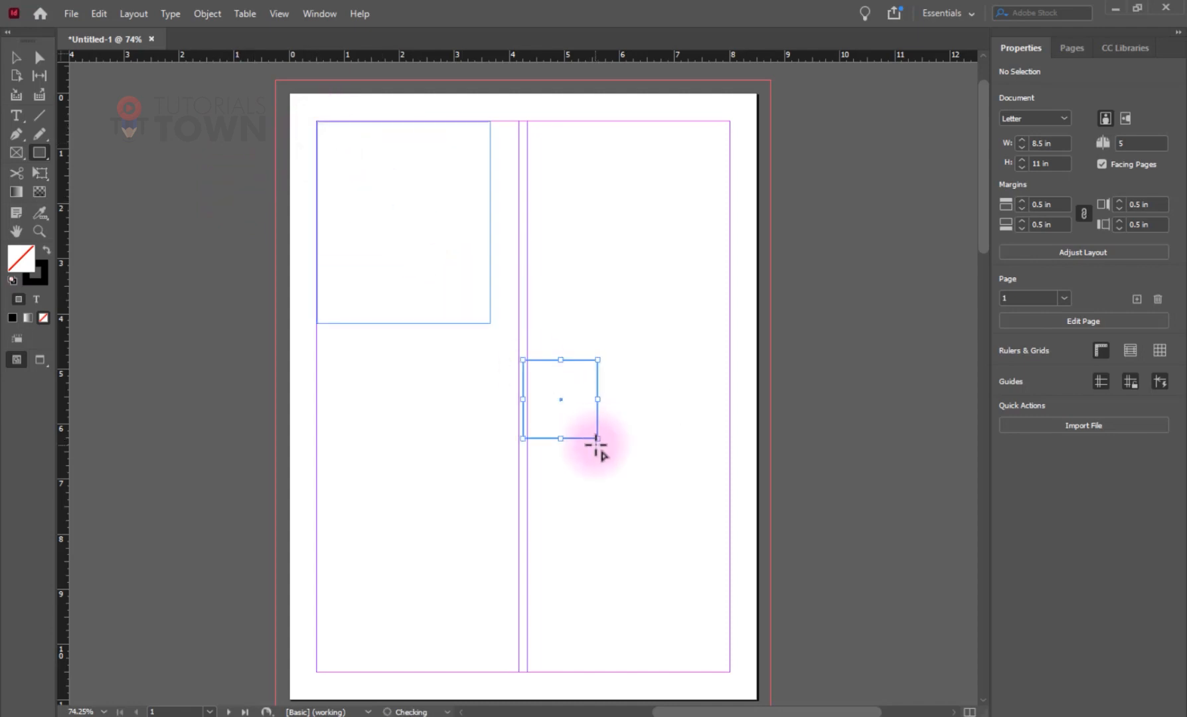
{"action": "key", "text": "ctrl+z"}
{"action": "key", "text": "ctrl+z"}
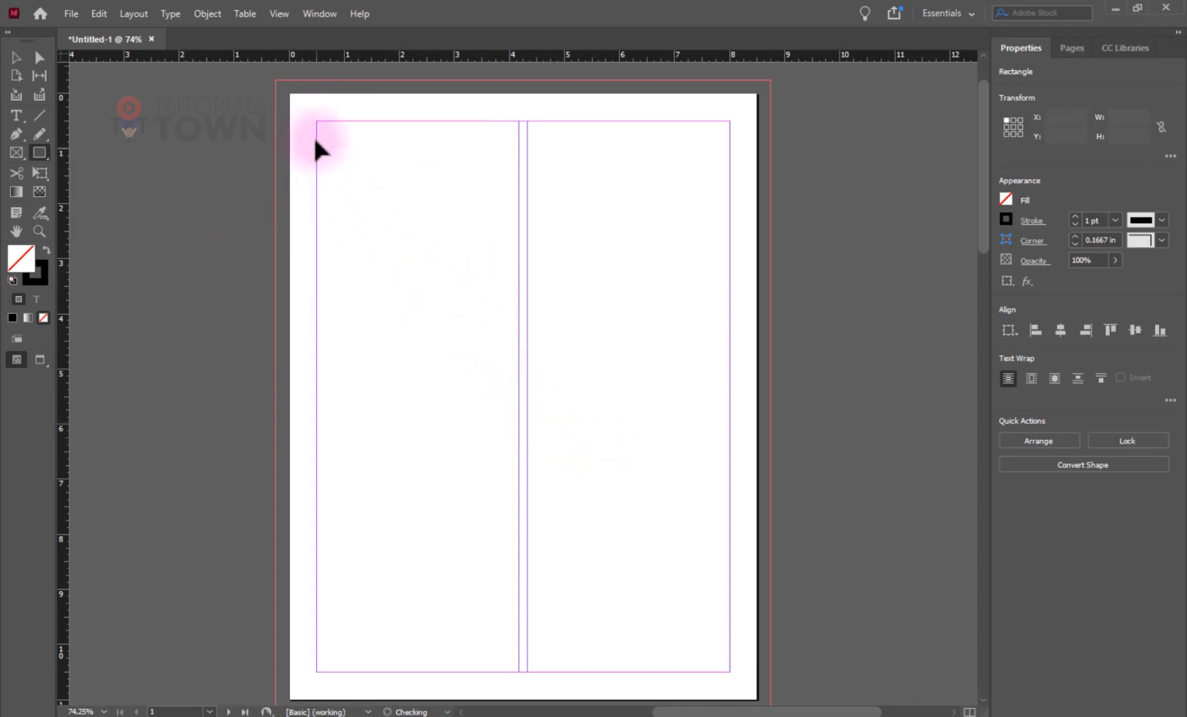
- Draw a rectangle grid of five columns and four rows between the side margins, about 7.5 by 6.62 in overall
{"action": "left_click_drag", "start_coordinate": [318, 123], "coordinate": [729, 486]}
{"action": "key", "text": "Up"}
{"action": "key", "text": "Up"}
{"action": "key", "text": "Up"}
{"action": "key", "text": "Right"}
{"action": "key", "text": "Right"}
{"action": "key", "text": "Right"}
{"action": "left_click", "coordinate": [729, 485]}
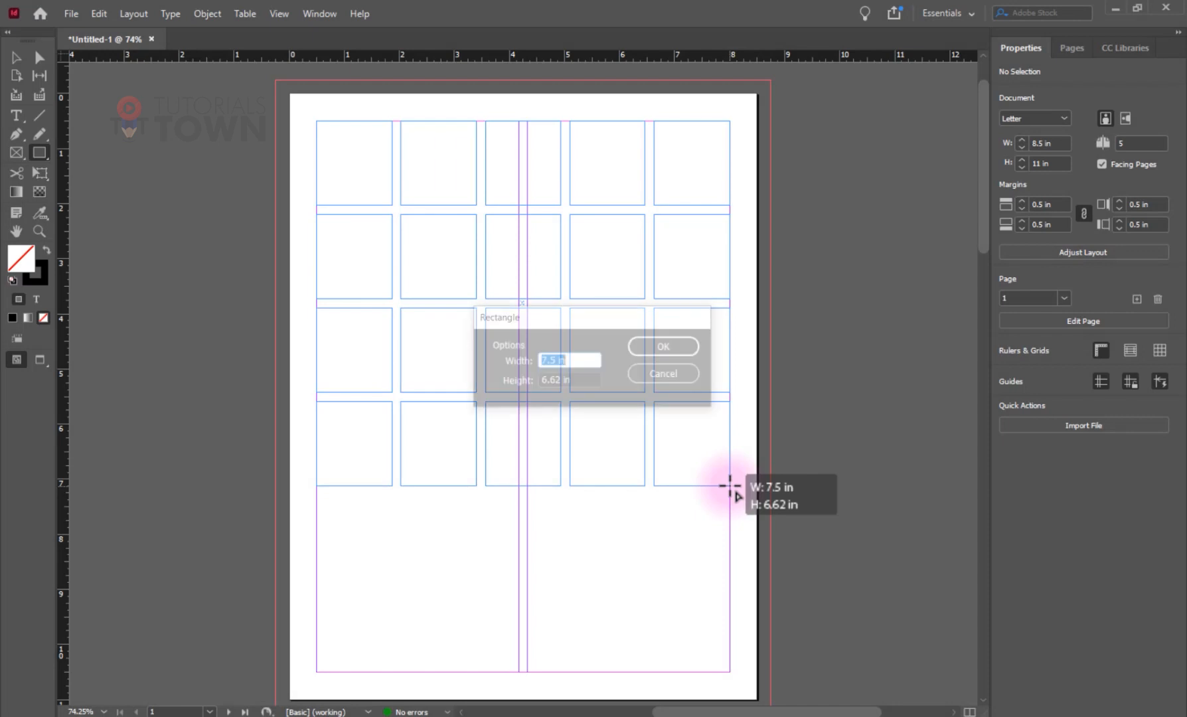
{"action": "left_click", "coordinate": [669, 347]}
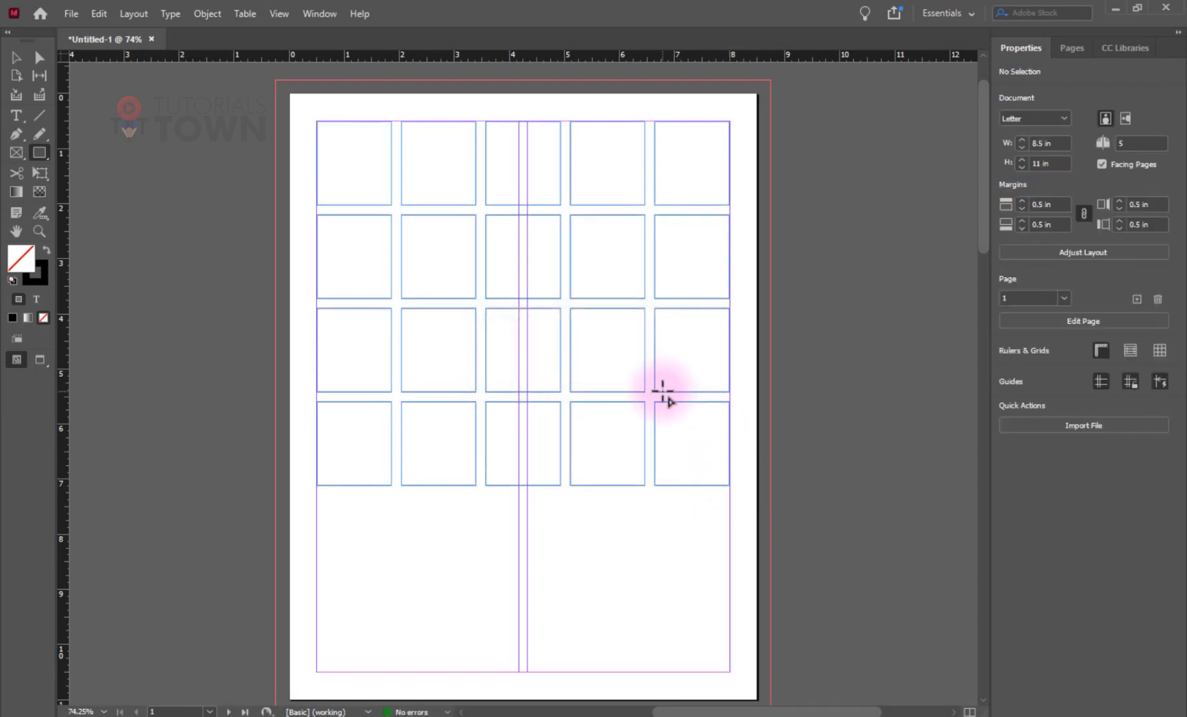
- Undo the rectangle grid
{"action": "key", "text": "ctrl+z"}
{"action": "key", "text": "ctrl+z"}
{"action": "key", "text": "ctrl+z"}
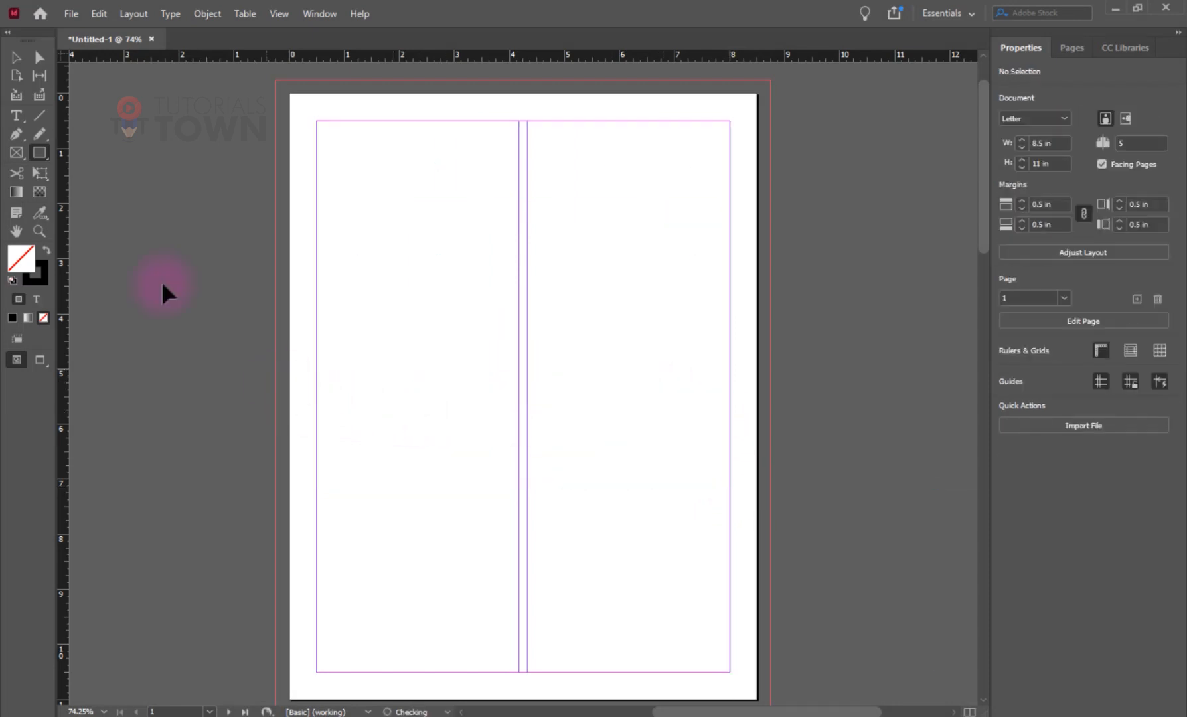
- Draw an ellipse filling the page's left column, about 3.67 by 10 in, and split it into eight rows
{"action": "left_click_drag", "start_coordinate": [37, 151], "coordinate": [74, 184]}
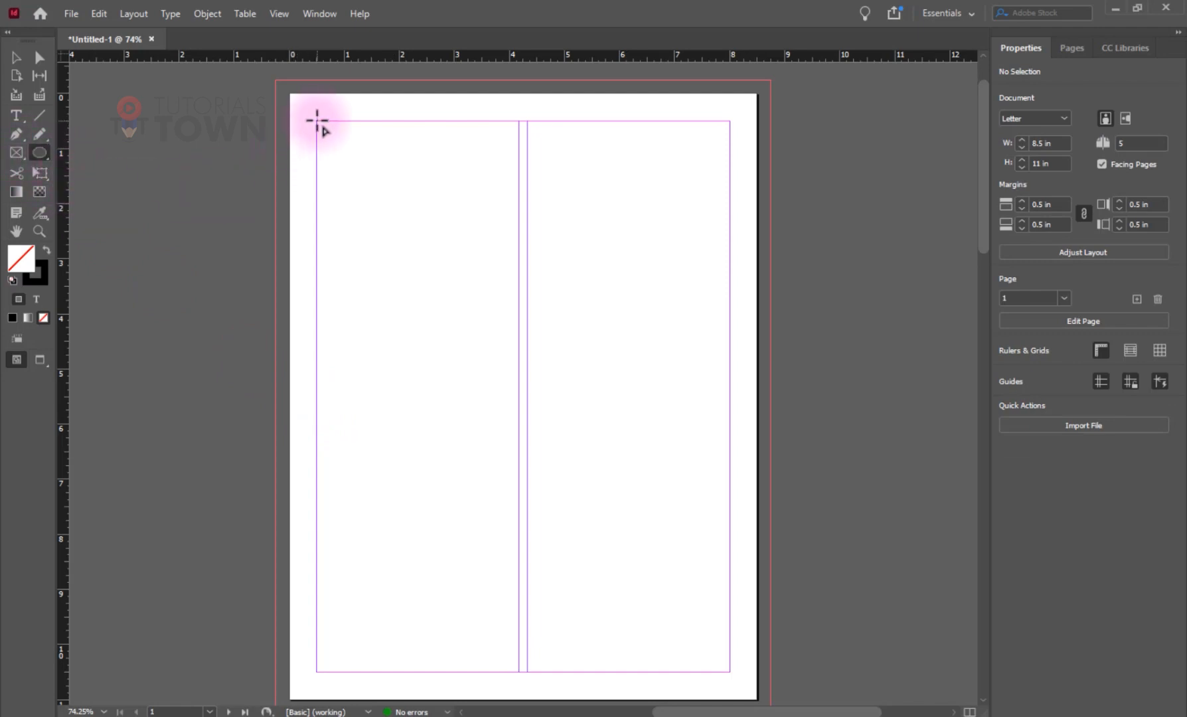
{"action": "left_click_drag", "start_coordinate": [318, 122], "coordinate": [519, 672]}
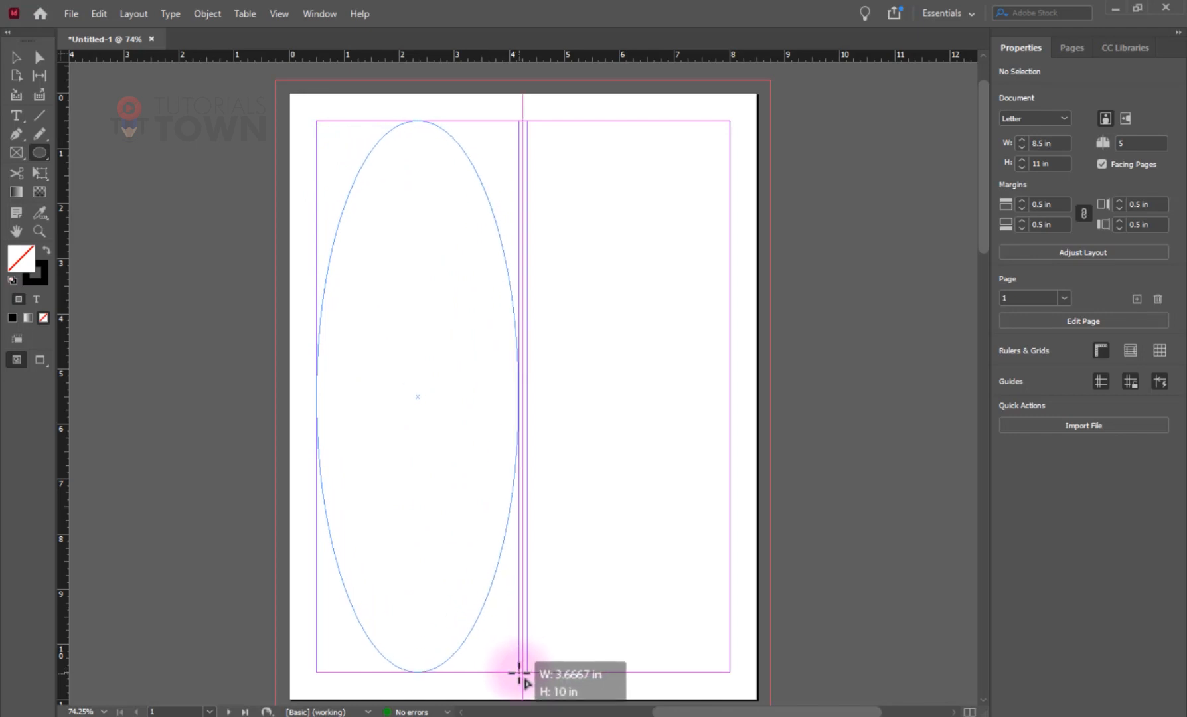
{"action": "mouse_move", "coordinate": [519, 672]}
{"action": "left_mouse_down"}
{"action": "mouse_move", "coordinate": [517, 604]}
{"action": "mouse_move", "coordinate": [485, 617]}
{"action": "mouse_move", "coordinate": [500, 624]}
{"action": "mouse_move", "coordinate": [502, 672]}
{"action": "mouse_move", "coordinate": [506, 624]}
{"action": "mouse_move", "coordinate": [503, 669]}
{"action": "mouse_move", "coordinate": [492, 669]}
{"action": "mouse_move", "coordinate": [517, 672]}
{"action": "left_mouse_up"}
{"action": "key", "text": "Up"}
{"action": "key", "text": "Up"}
{"action": "key", "text": "Up"}
{"action": "key", "text": "Up"}
{"action": "key", "text": "Up"}
{"action": "key", "text": "Up"}
{"action": "key", "text": "Up"}
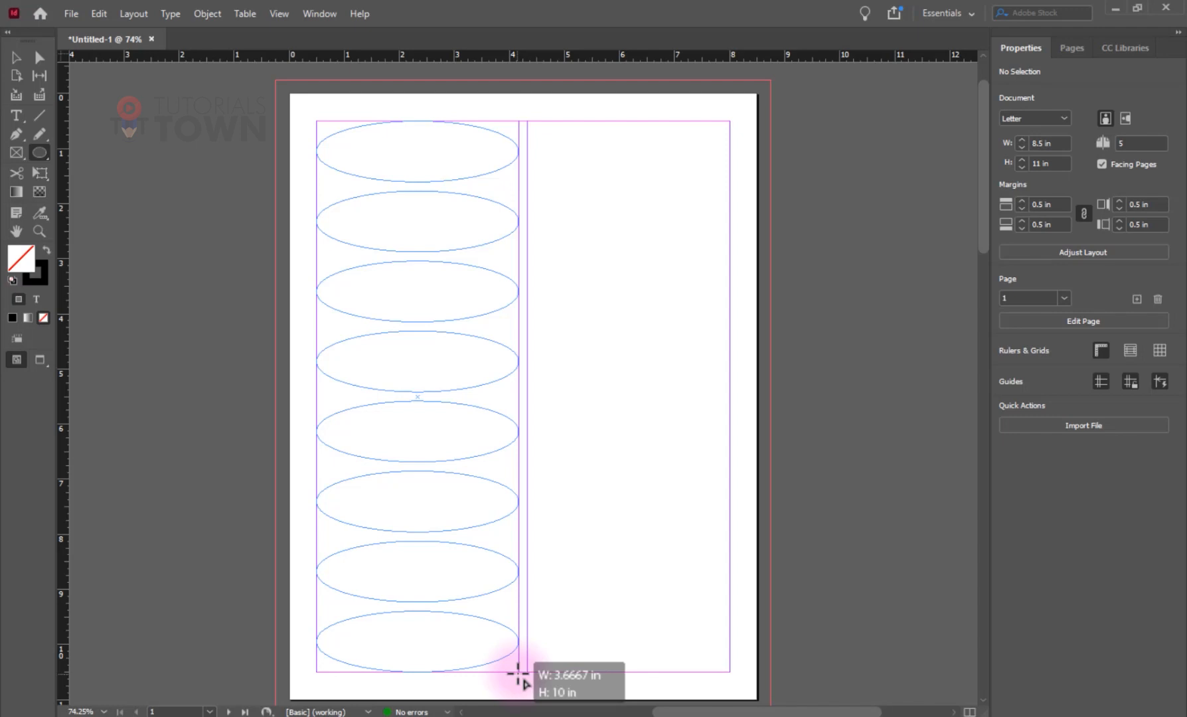
- Divide the eight rows of ellipses into nine columns while still drawing
{"action": "key", "text": "Right"}
{"action": "key", "text": "Right"}
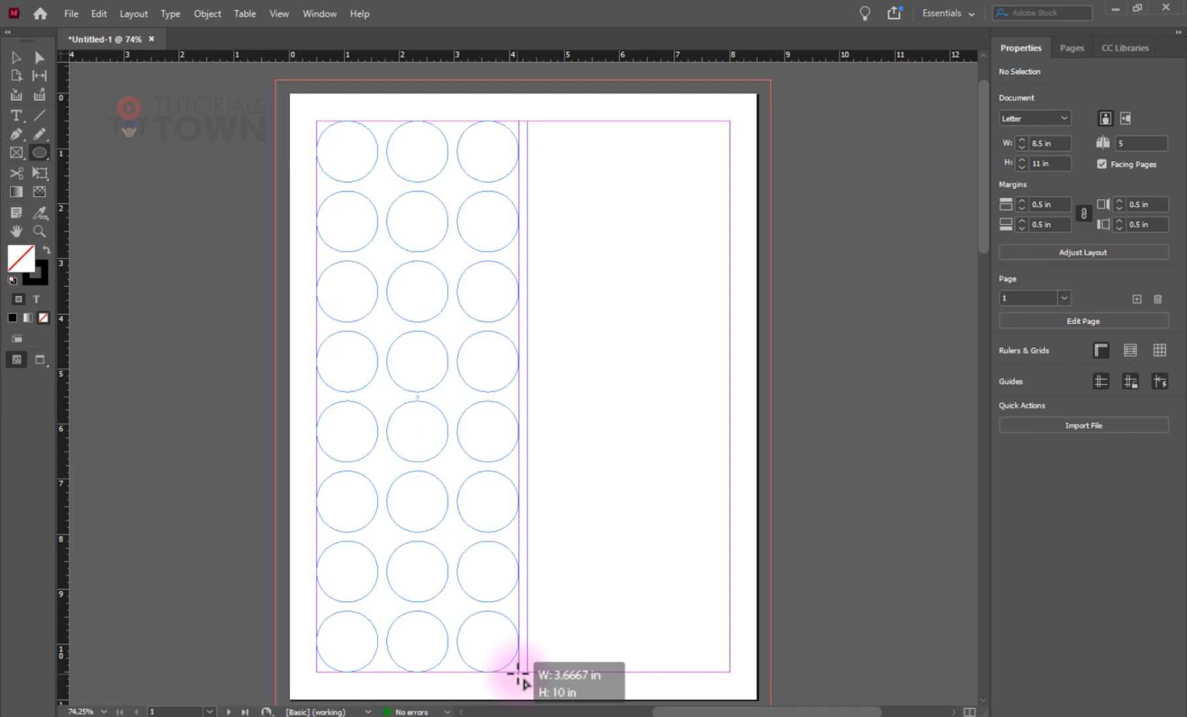
{"action": "key", "text": "Right"}
{"action": "key", "text": "Right"}
{"action": "key", "text": "Right"}
{"action": "key", "text": "Right"}
{"action": "key", "text": "Right"}
{"action": "key", "text": "Right"}
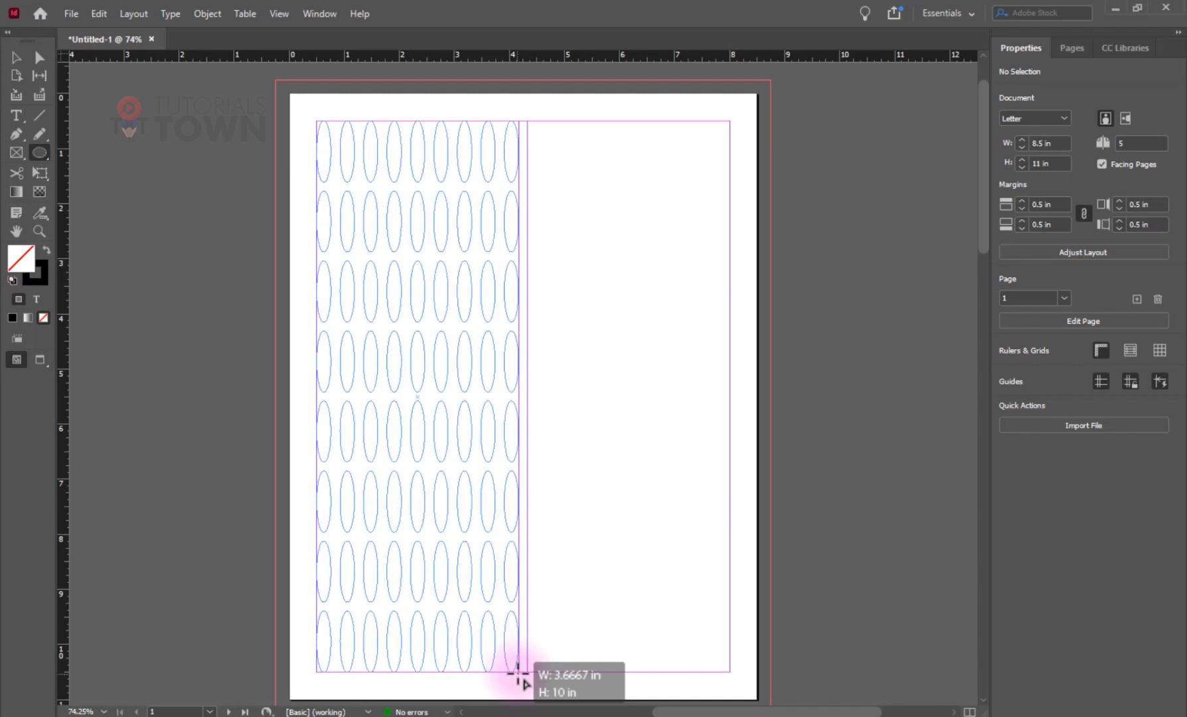
- Reduce the ellipse grid to four columns, and increase it to six columns
{"action": "key", "text": "Left"}
{"action": "key", "text": "Left"}
{"action": "key", "text": "Left"}
{"action": "key", "text": "Left"}
{"action": "key", "text": "Left"}
{"action": "key", "text": "Left"}
{"action": "key", "text": "Left"}
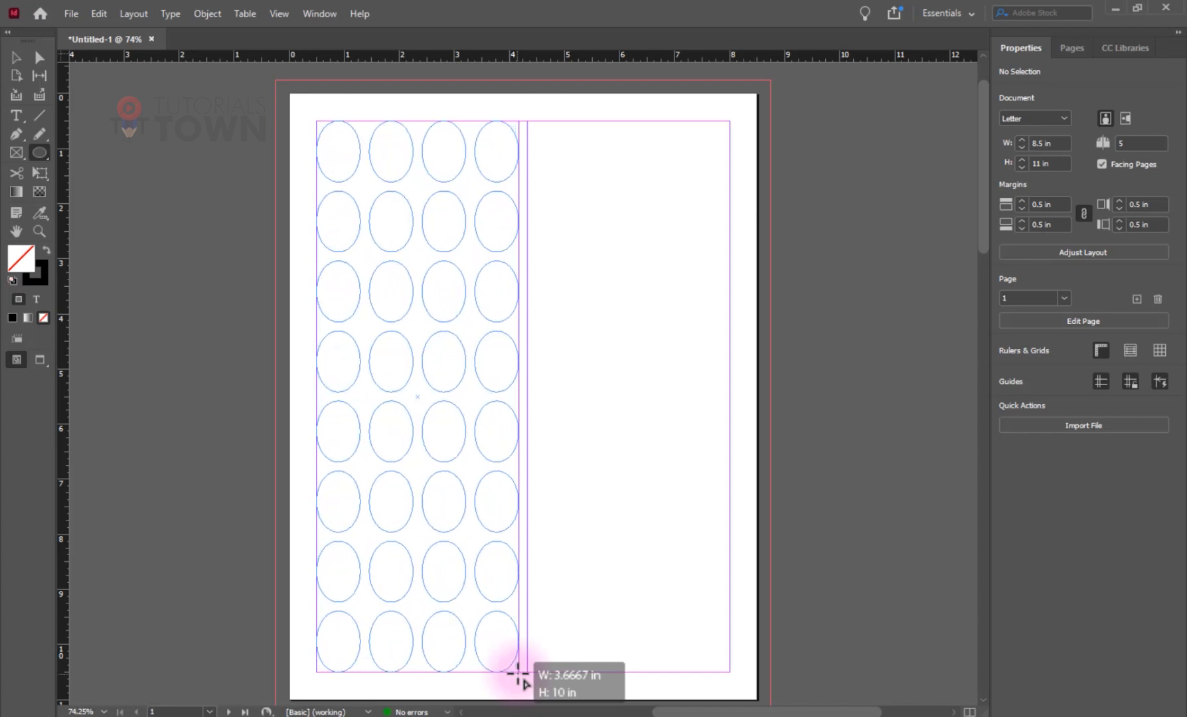
{"action": "key", "text": "Right"}
{"action": "key", "text": "Right"}
{"action": "key", "text": "Right"}
{"action": "key", "text": "Right"}
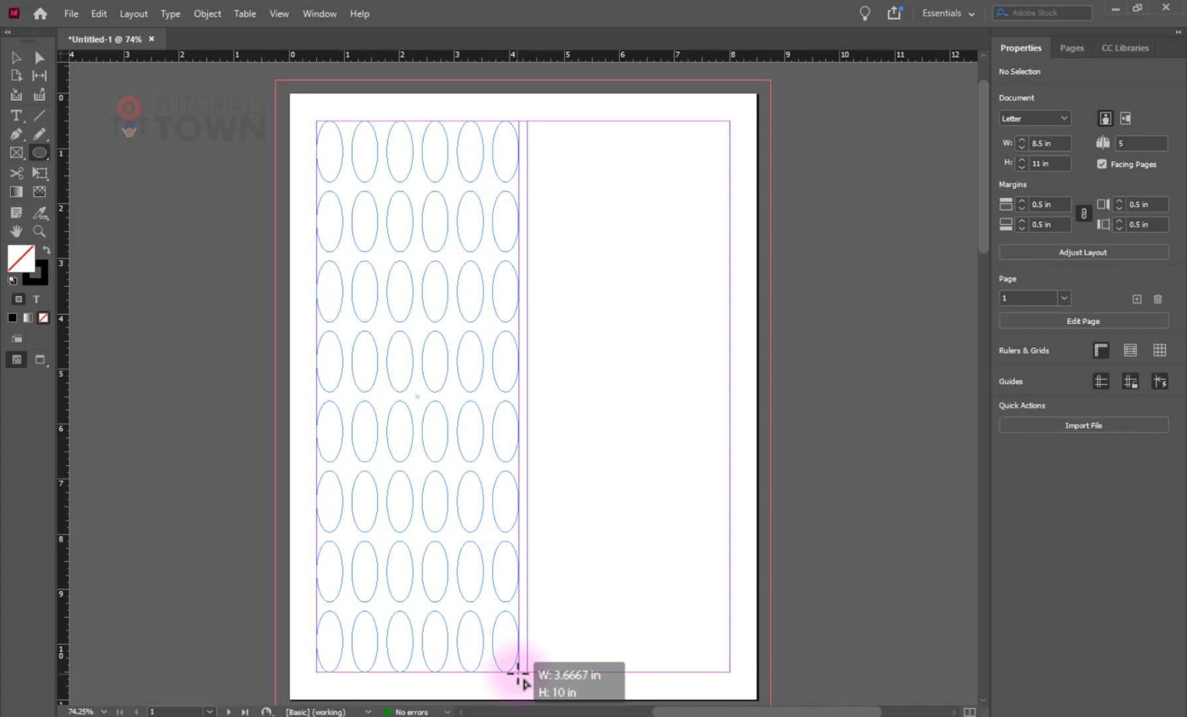
- Reduce the ellipse grid to four columns and six rows
{"action": "key", "text": "Left"}
{"action": "key", "text": "Left"}
{"action": "key", "text": "Down"}
{"action": "key", "text": "Down"}
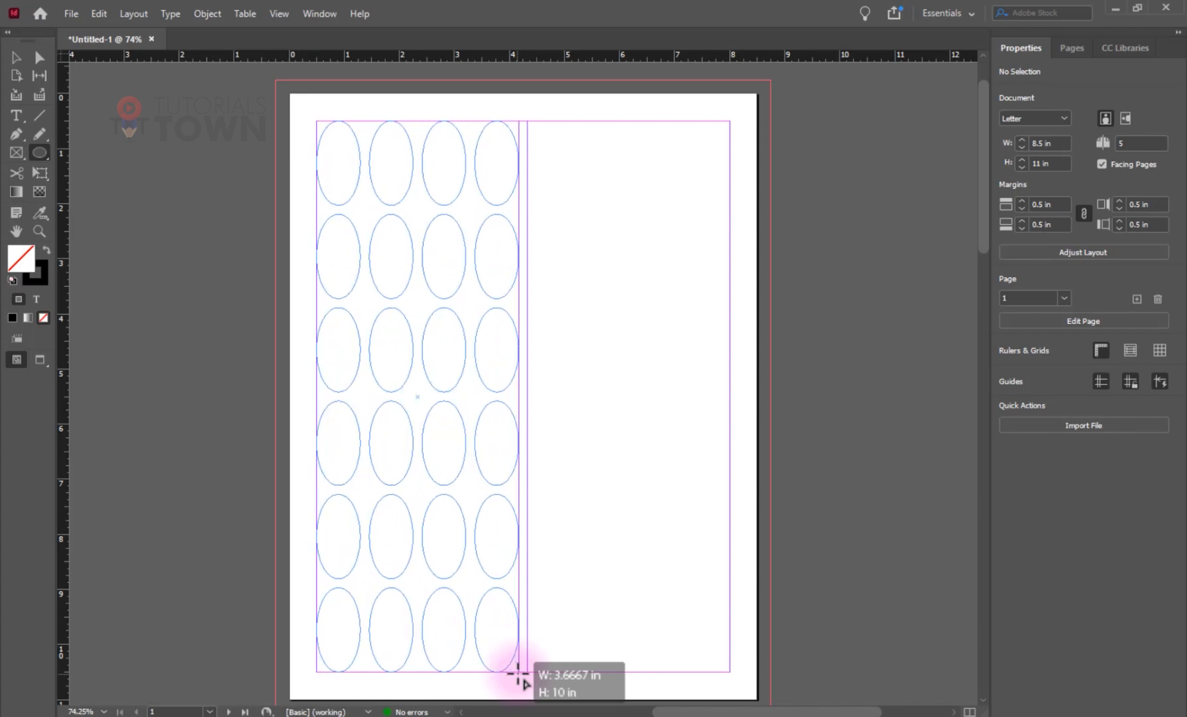
- Extend the ellipse grid to fill the page margins, 7.5 by 10 in, with seven columns and nine rows
{"action": "key", "text": "Up"}
{"action": "key", "text": "Up"}
{"action": "left_click_drag", "start_coordinate": [518, 674], "coordinate": [726, 669]}
{"action": "key", "text": "Right"}
{"action": "key", "text": "Up"}
{"action": "key", "text": "Right"}
{"action": "key", "text": "Right"}
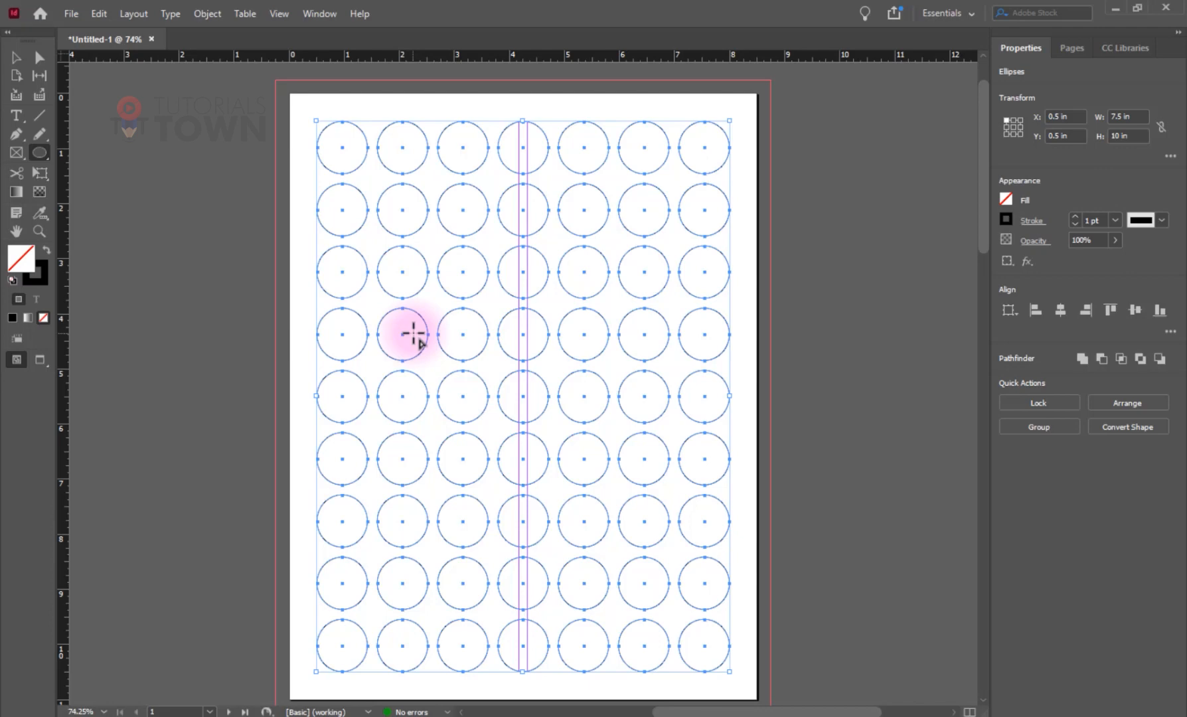
- Preview the ellipse grid without guides and in full-screen presentation, and return to the document window
{"action": "key", "text": "w"}
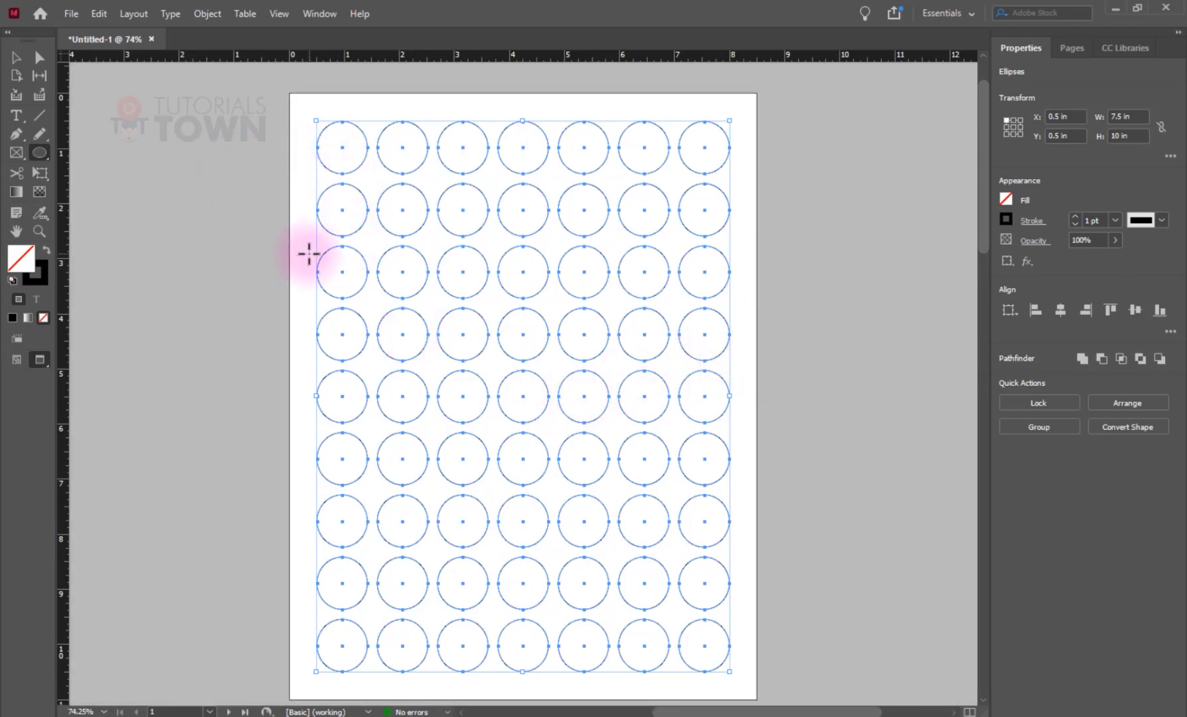
{"action": "key", "text": "shift+w"}
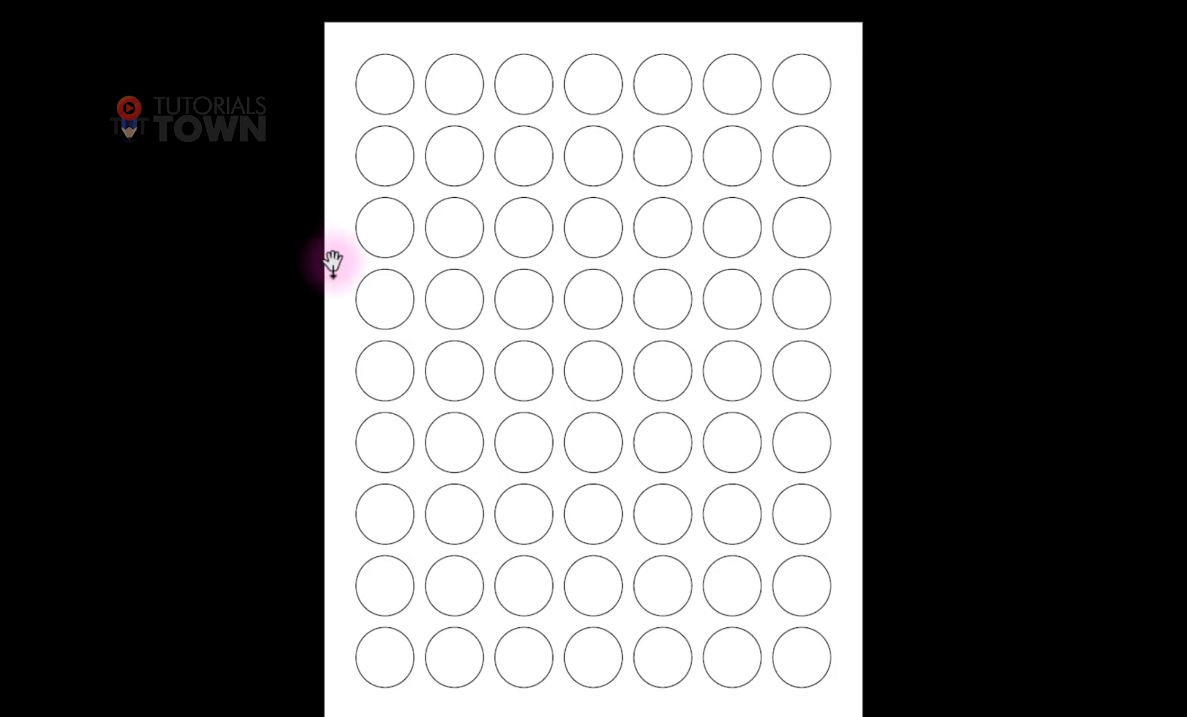
{"action": "key", "text": "shift+w"}
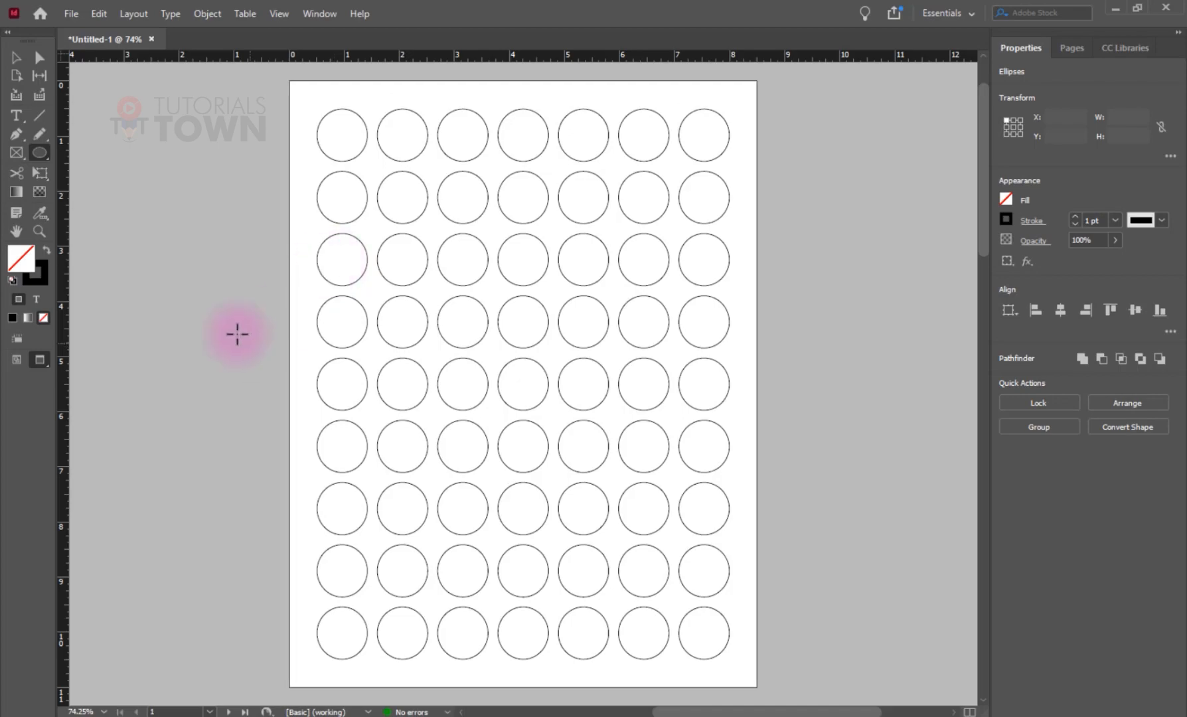
- Clear the ellipse grid from the page and draw a circle about 2.22 in across in the left column
{"action": "left_click", "coordinate": [14, 58]}
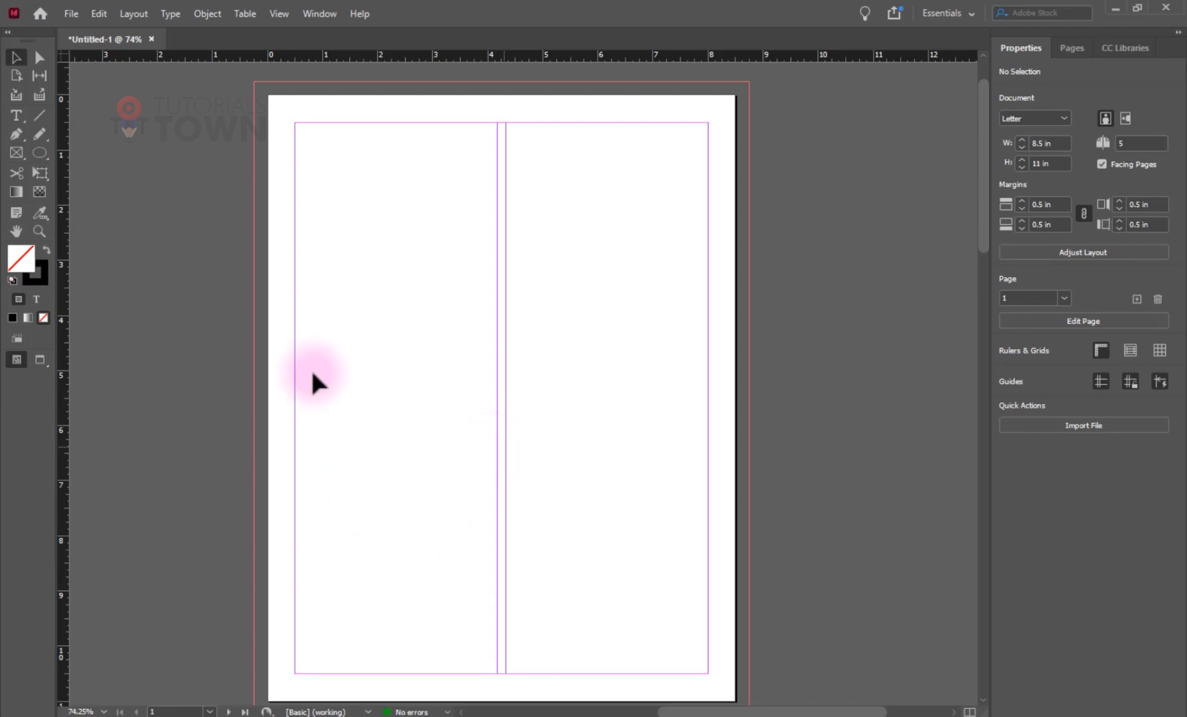
{"action": "left_click", "coordinate": [37, 152]}
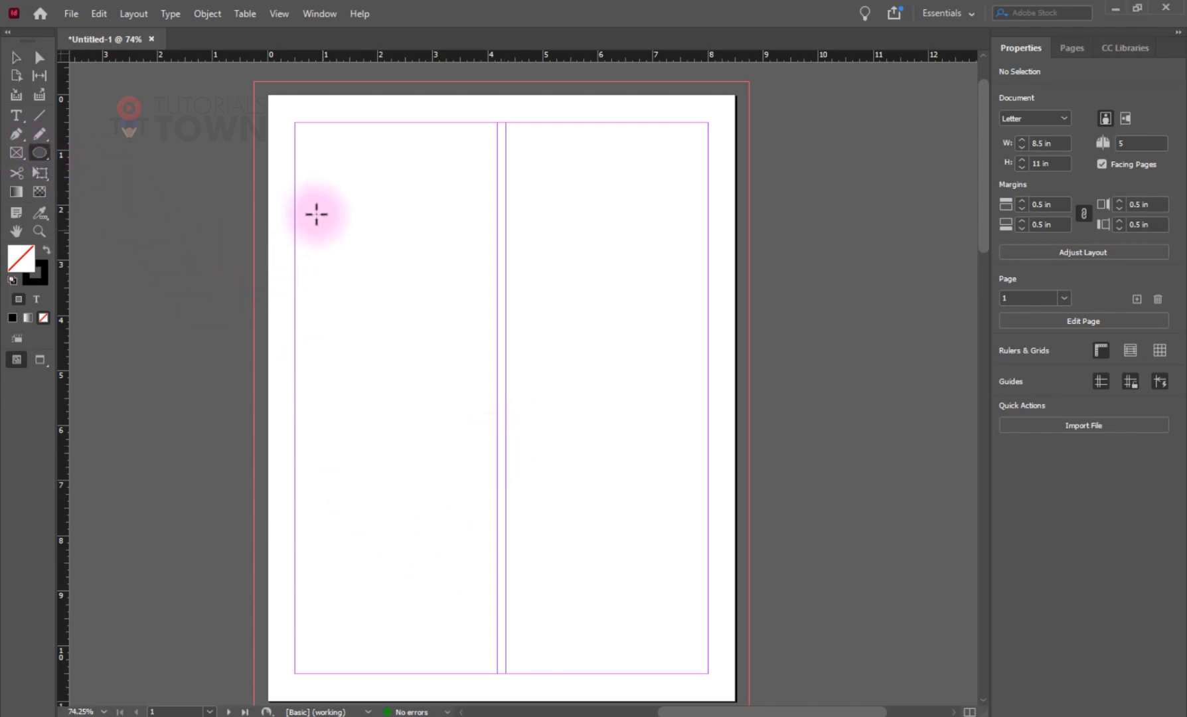
{"action": "left_click_drag", "start_coordinate": [299, 211], "coordinate": [421, 333]}
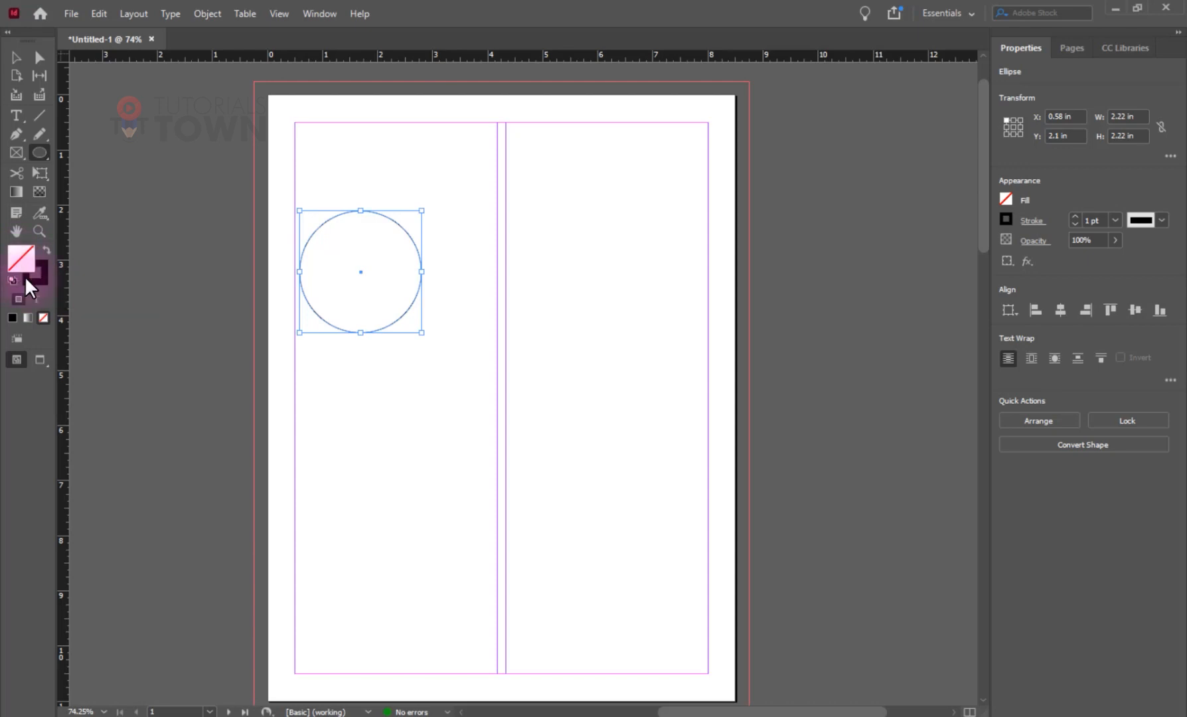
- Fill the circle with green 23ff9b
{"action": "left_click", "coordinate": [506, 274]}
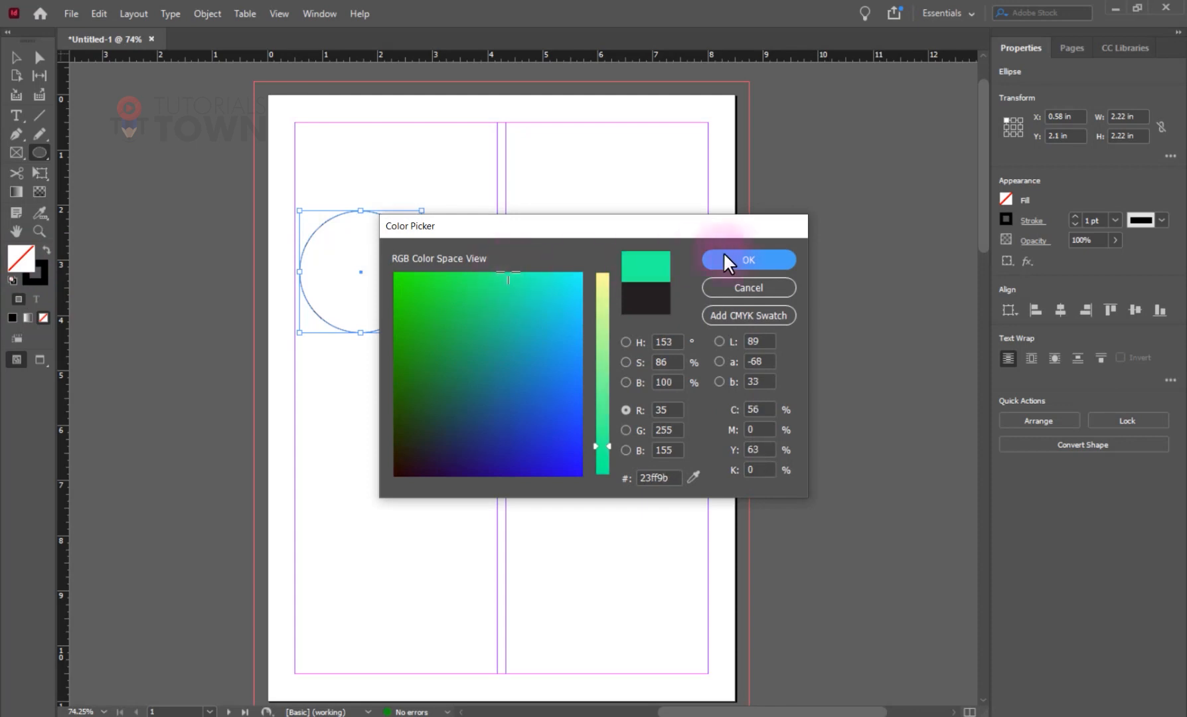
{"action": "left_click", "coordinate": [747, 261]}
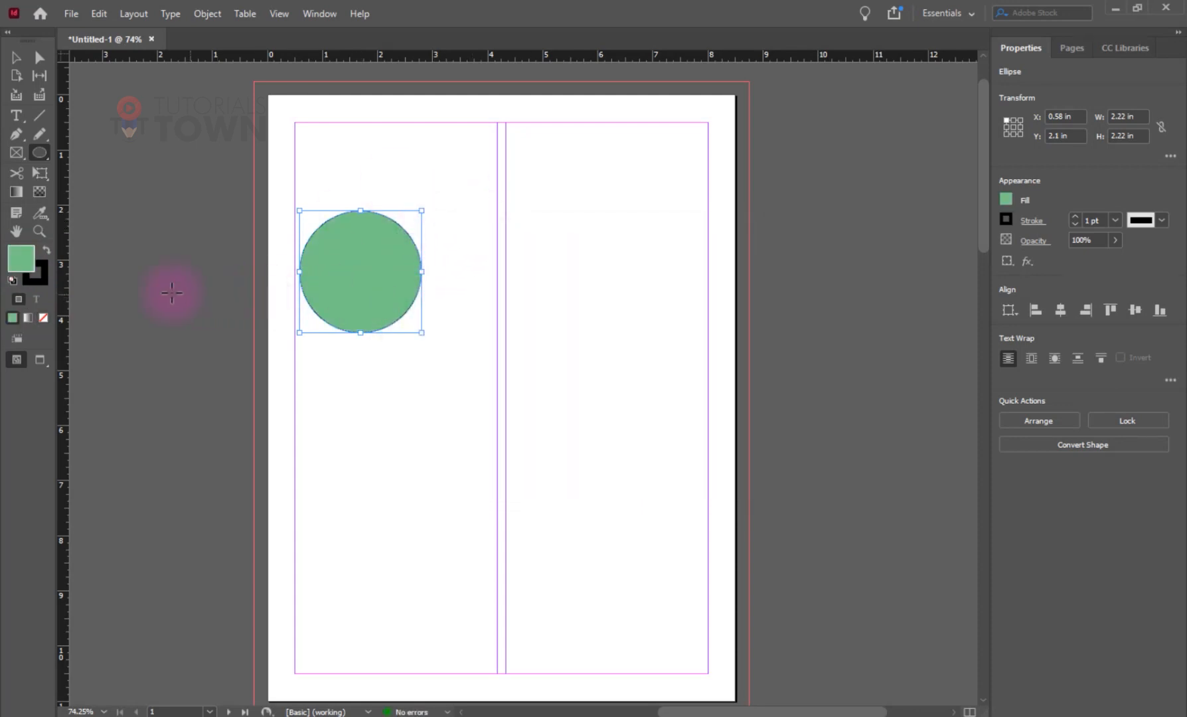
- Set the circle's stroke to light green 85f785 using the hue-based (HSB) colour space
{"action": "left_click", "coordinate": [34, 276]}
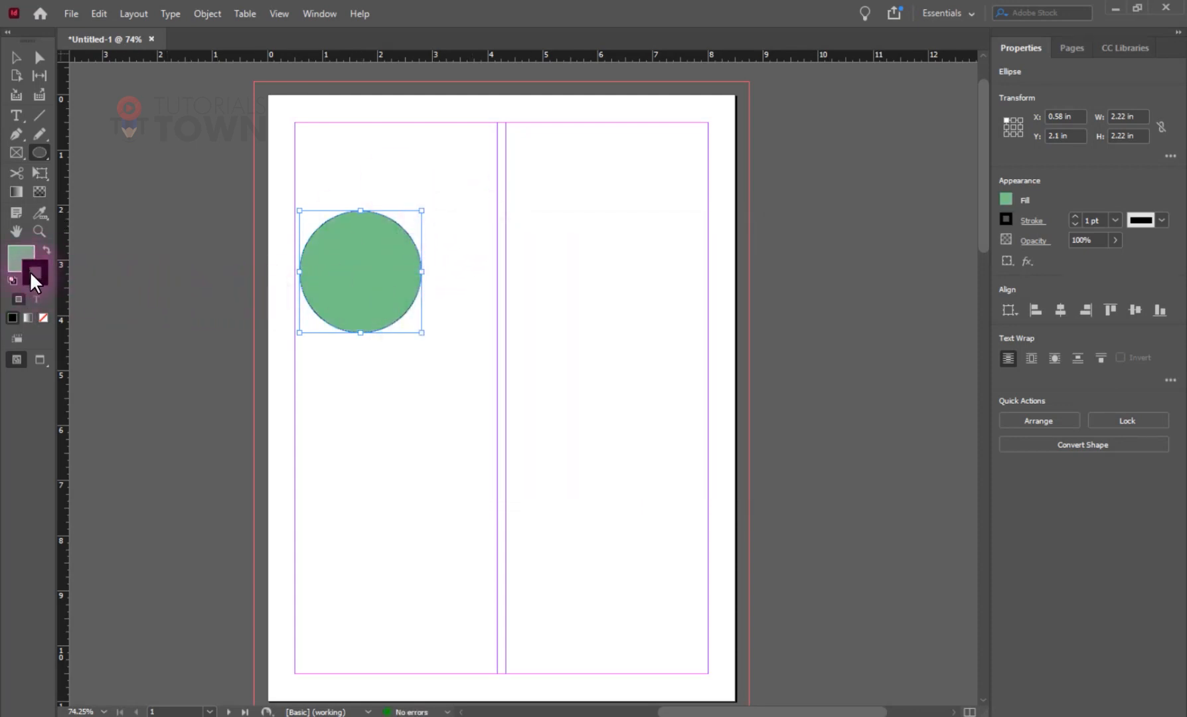
{"action": "double_click", "coordinate": [34, 275]}
{"action": "left_click_drag", "start_coordinate": [487, 432], "coordinate": [526, 348]}
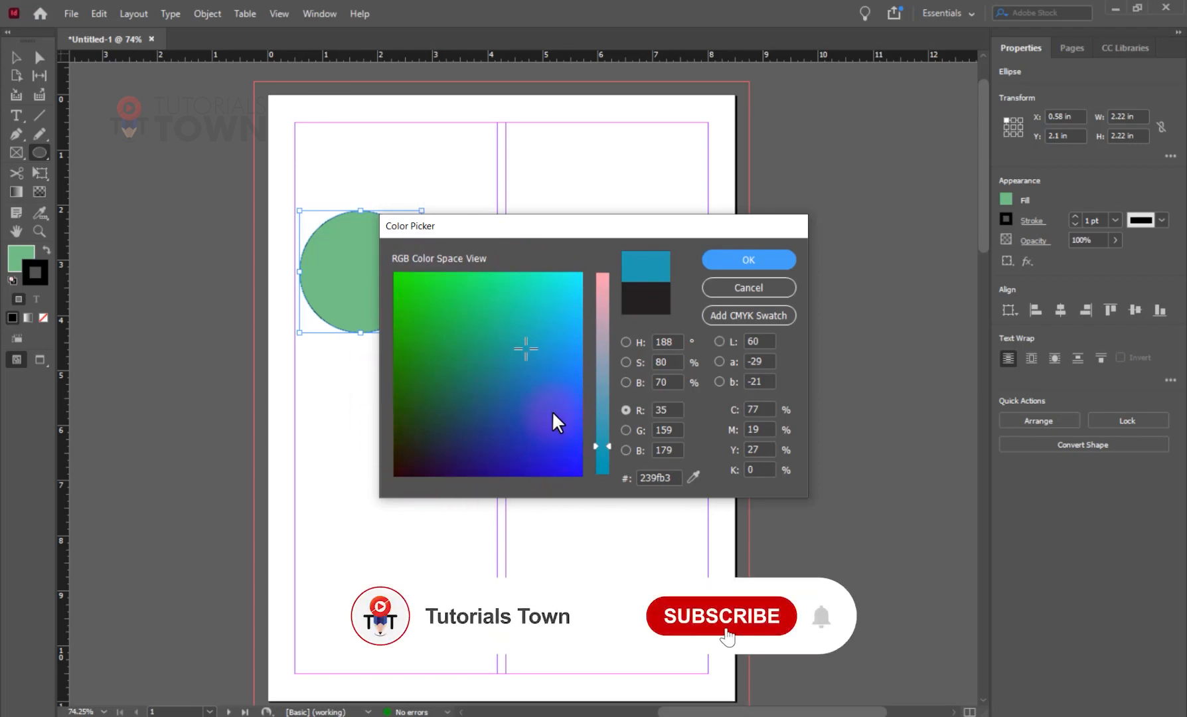
{"action": "left_click", "coordinate": [624, 342]}
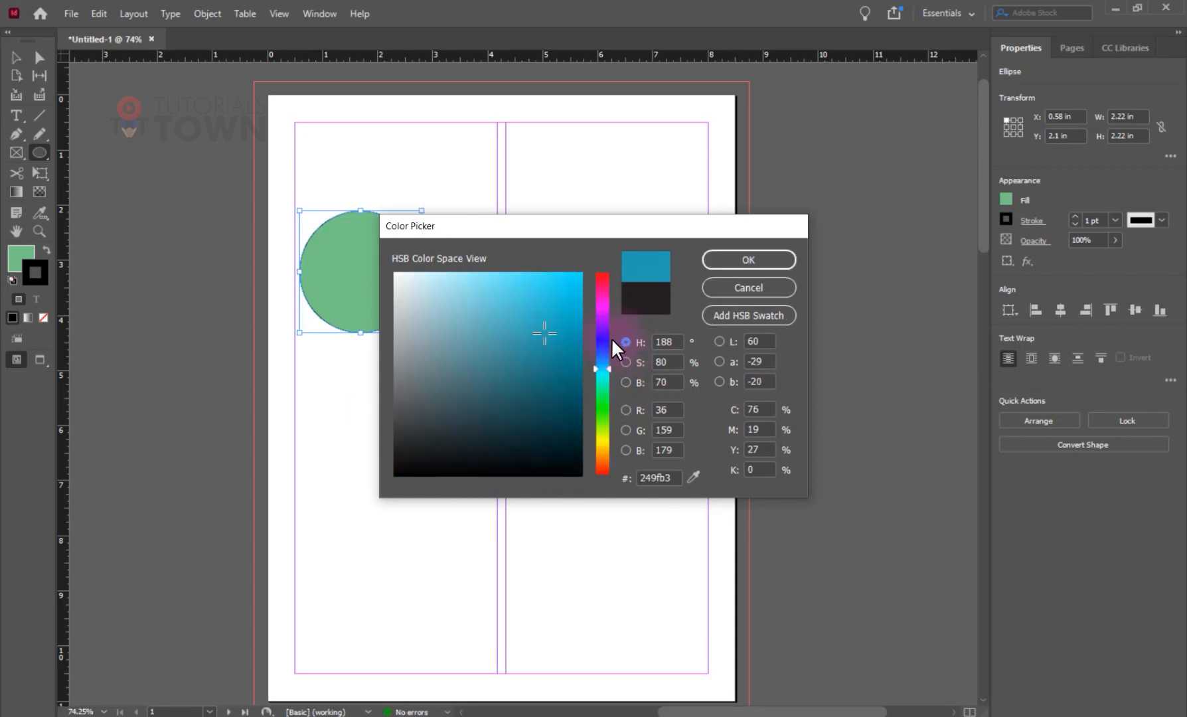
{"action": "left_click_drag", "start_coordinate": [612, 337], "coordinate": [606, 406]}
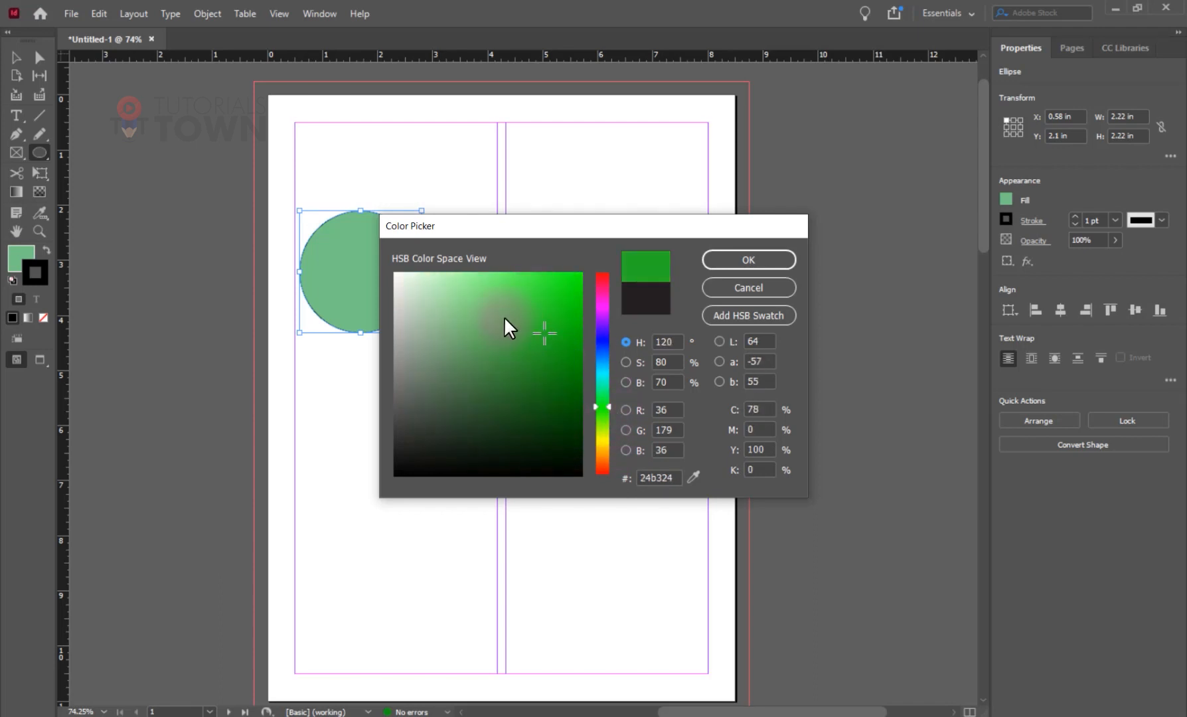
{"action": "left_click_drag", "start_coordinate": [504, 316], "coordinate": [480, 279]}
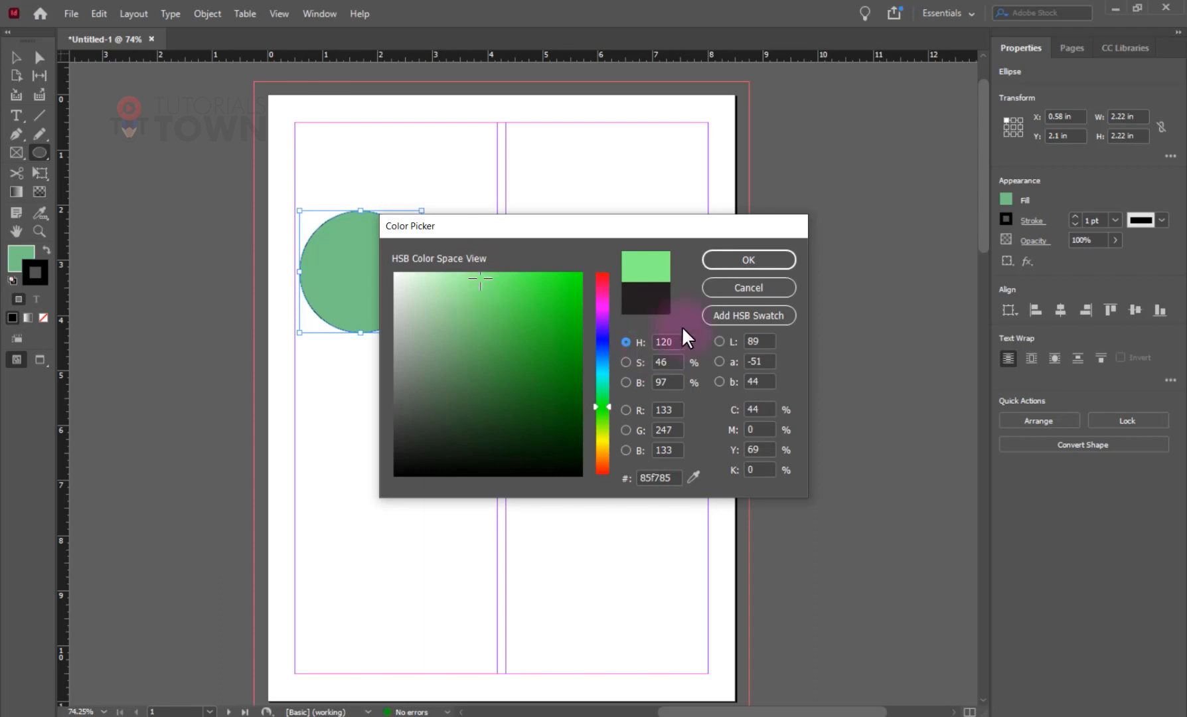
{"action": "left_click", "coordinate": [741, 263]}
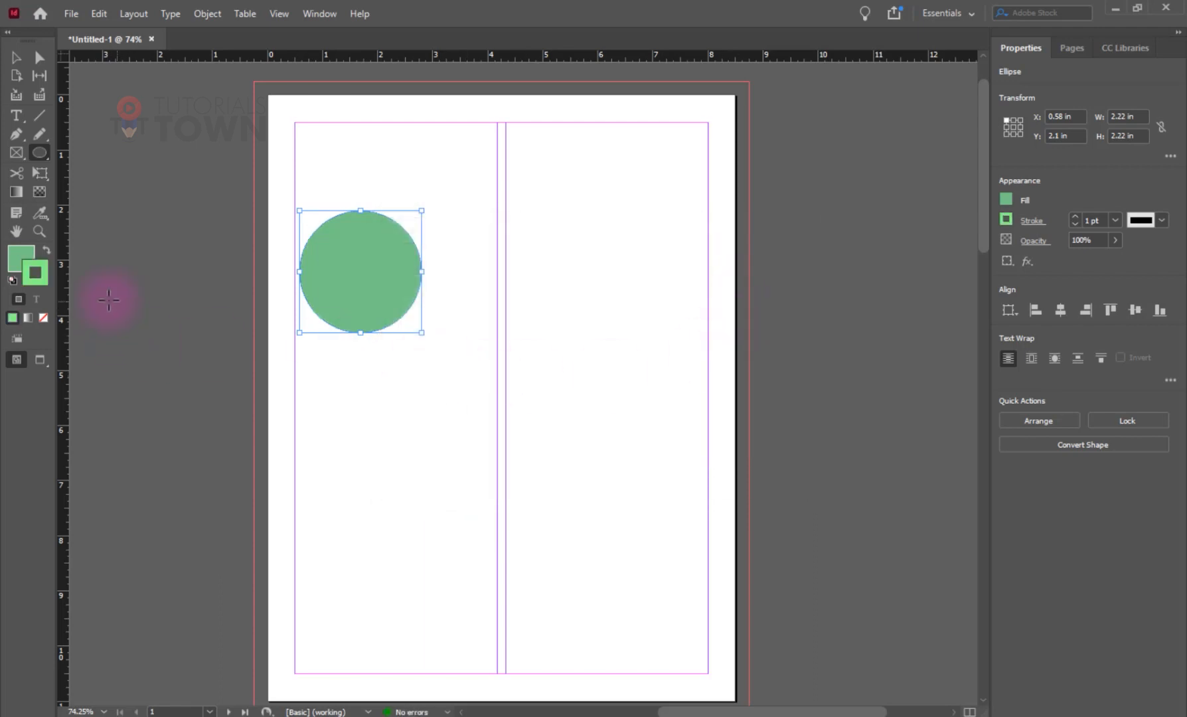
- Change the circle's fill to bright green 74ff16
{"action": "double_click", "coordinate": [15, 259]}
{"action": "left_click", "coordinate": [626, 408]}
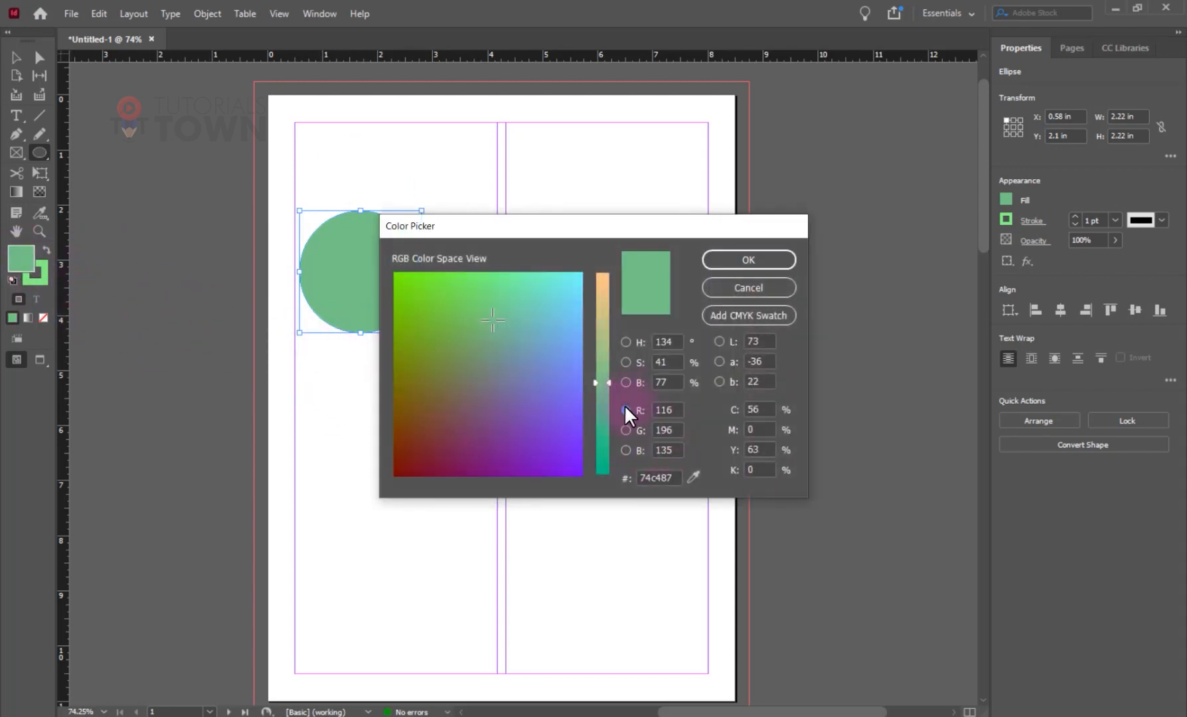
{"action": "left_click_drag", "start_coordinate": [422, 279], "coordinate": [410, 272]}
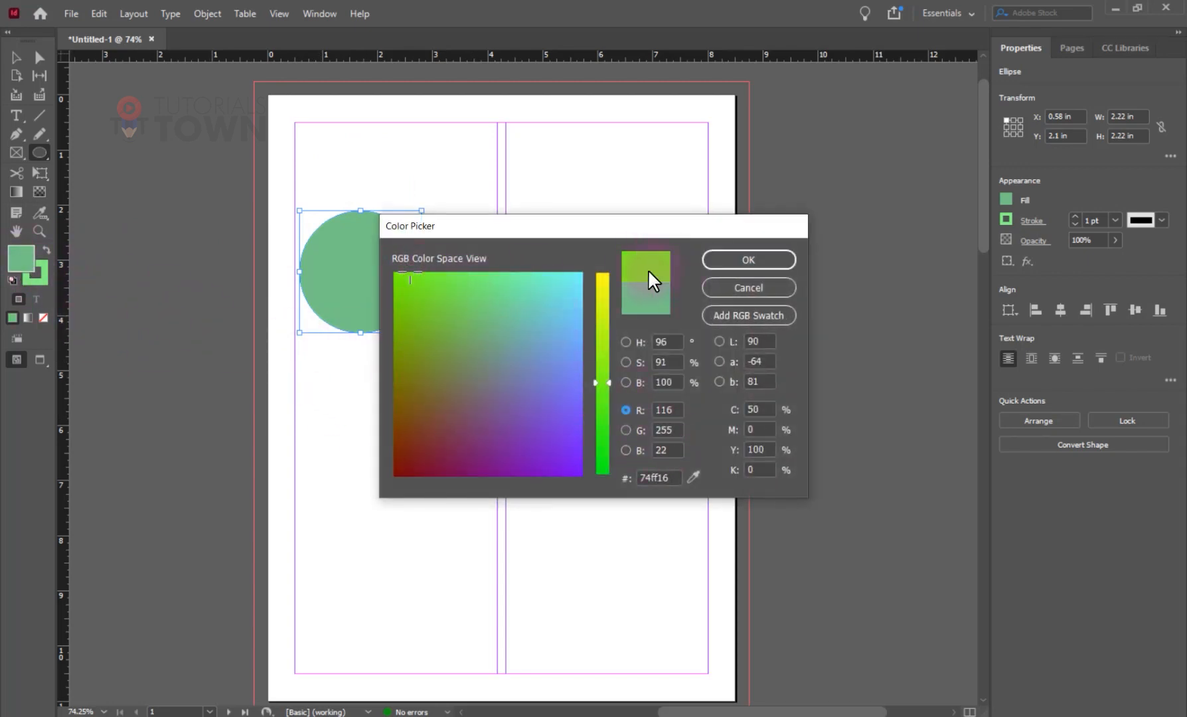
{"action": "left_click", "coordinate": [733, 256]}
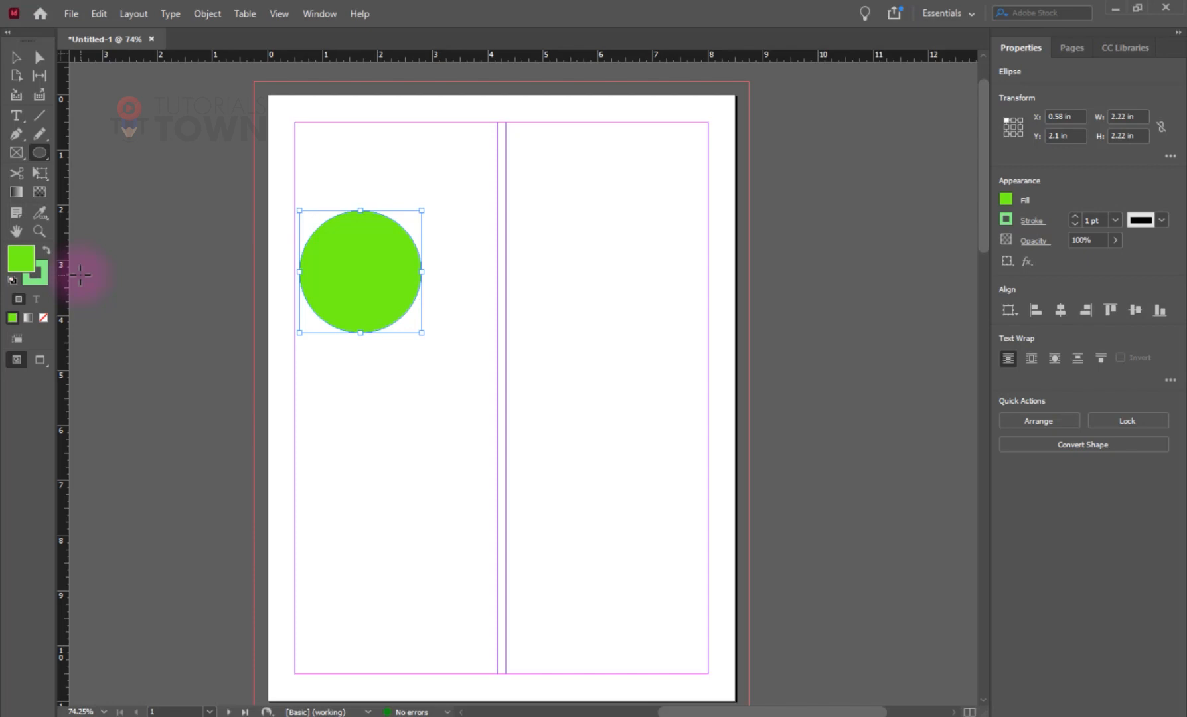
- Tone the circle's fill down to a more muted green
{"action": "double_click", "coordinate": [17, 253]}
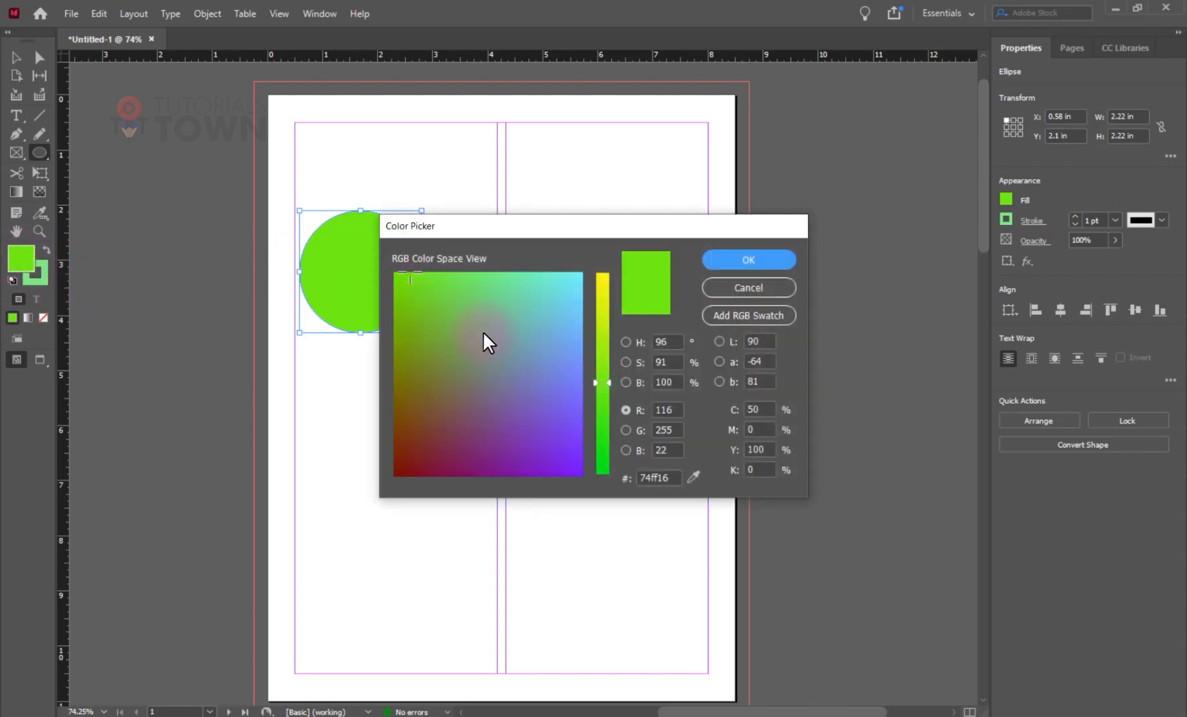
{"action": "left_click_drag", "start_coordinate": [465, 301], "coordinate": [455, 321]}
{"action": "key", "text": "Return"}
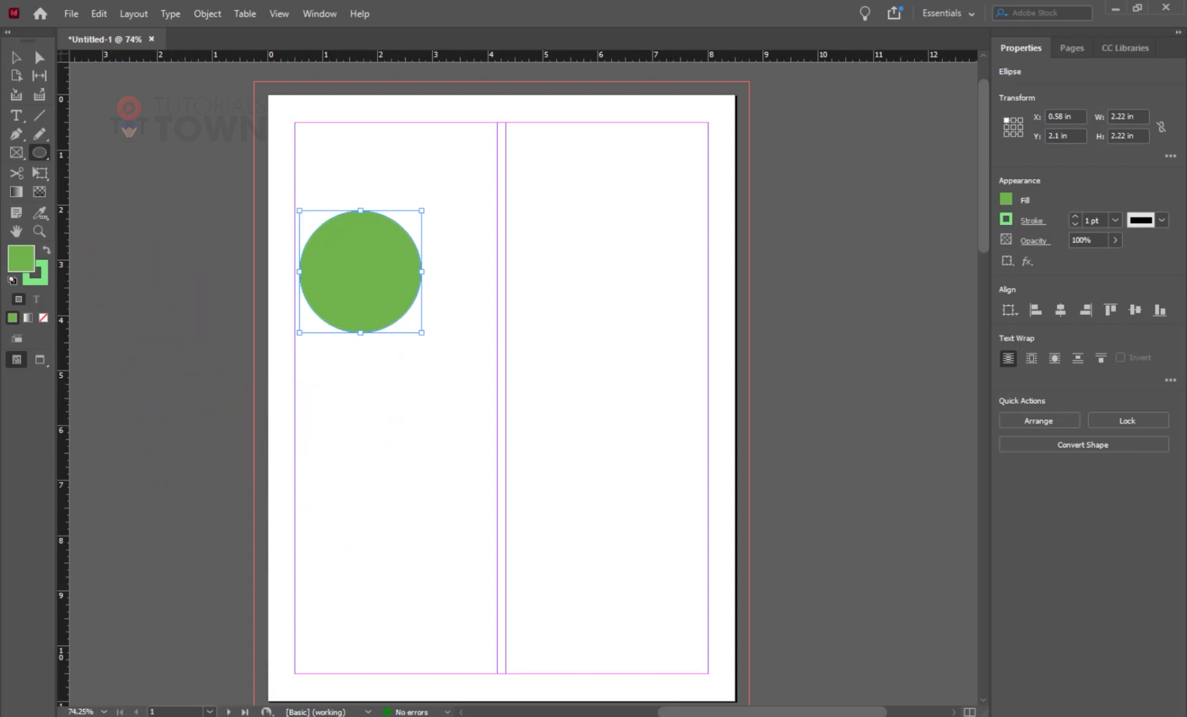
- Delete the green circle and draw an ellipse about 3.06 by 3.12 in in the page's left column
{"action": "left_click", "coordinate": [17, 58]}
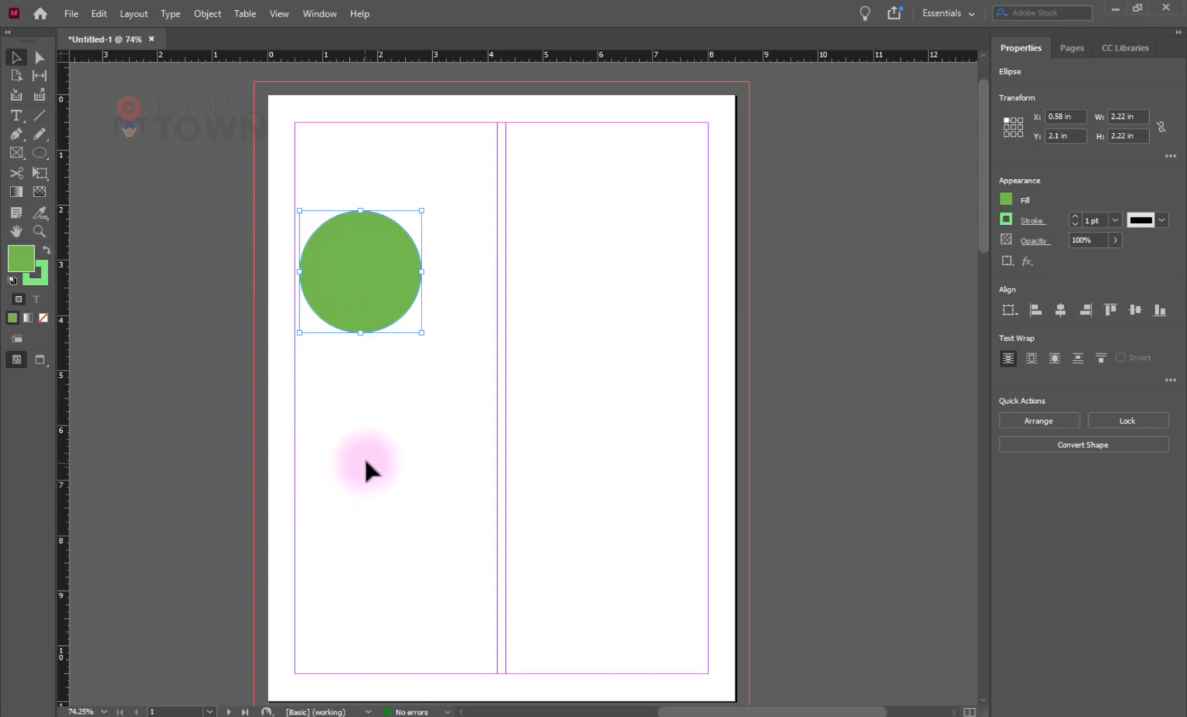
{"action": "key", "text": "Delete"}
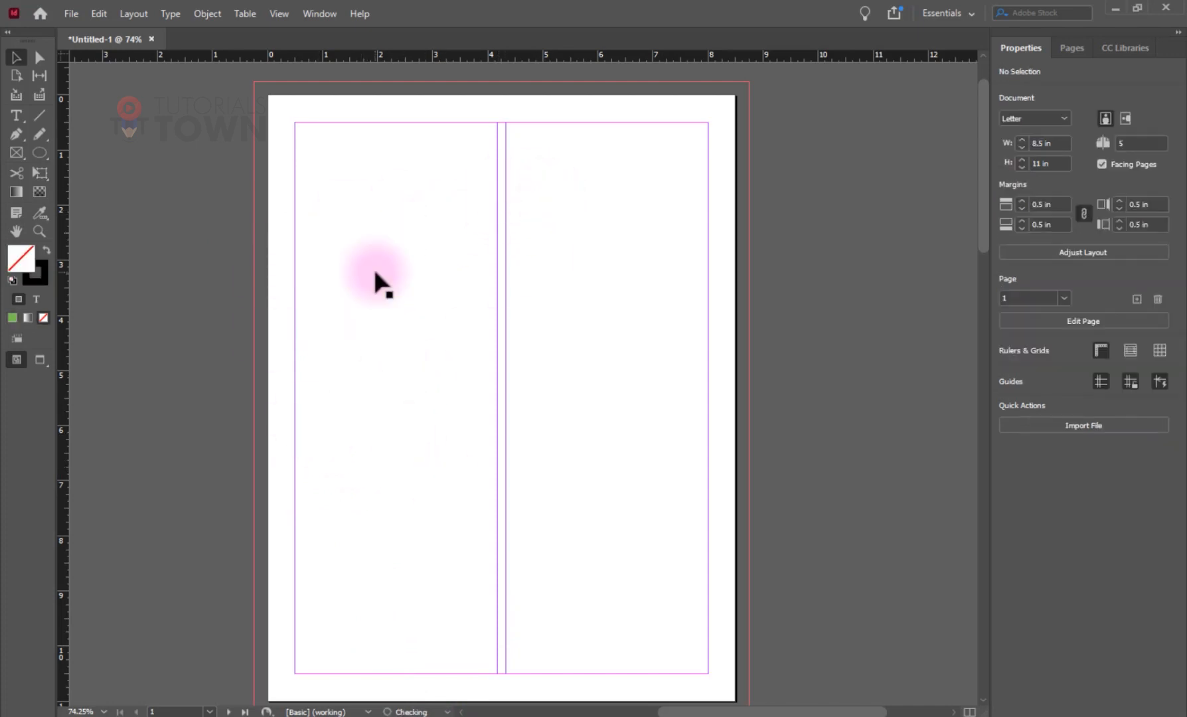
{"action": "left_click", "coordinate": [39, 152]}
{"action": "left_click_drag", "start_coordinate": [320, 218], "coordinate": [489, 391]}
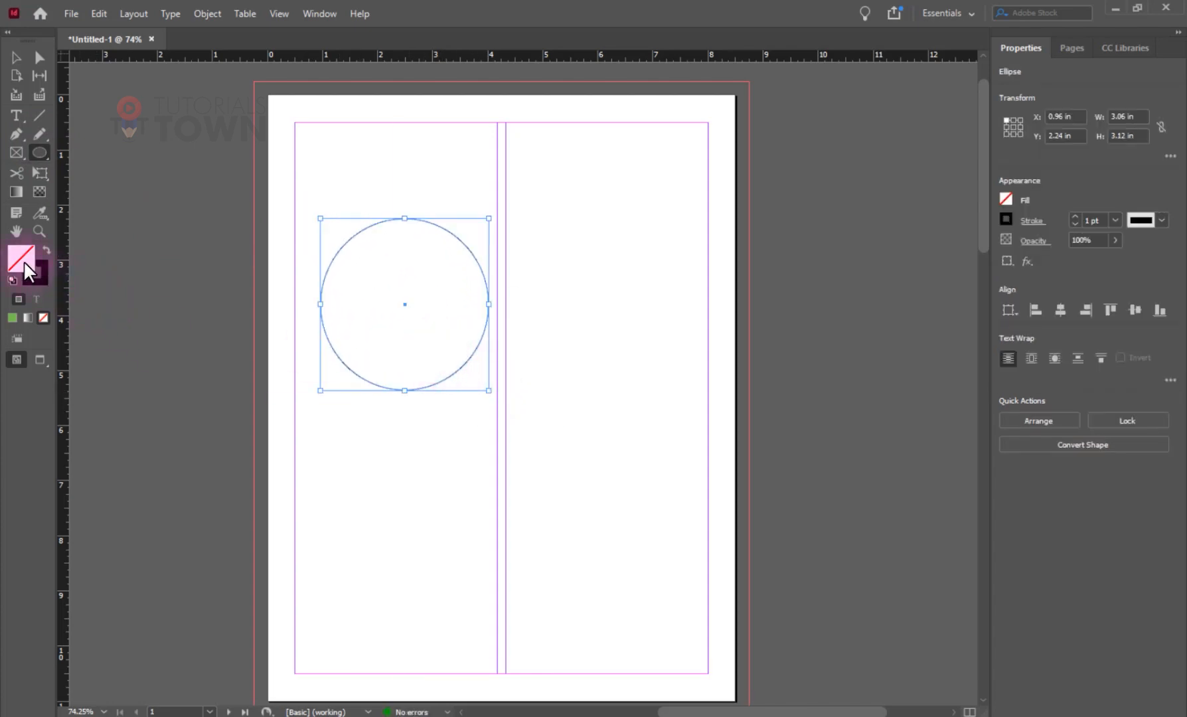
- Fill the new ellipse with magenta cd27b4 and check its stroke colour without changing it
{"action": "double_click", "coordinate": [25, 264]}
{"action": "left_click", "coordinate": [528, 355]}
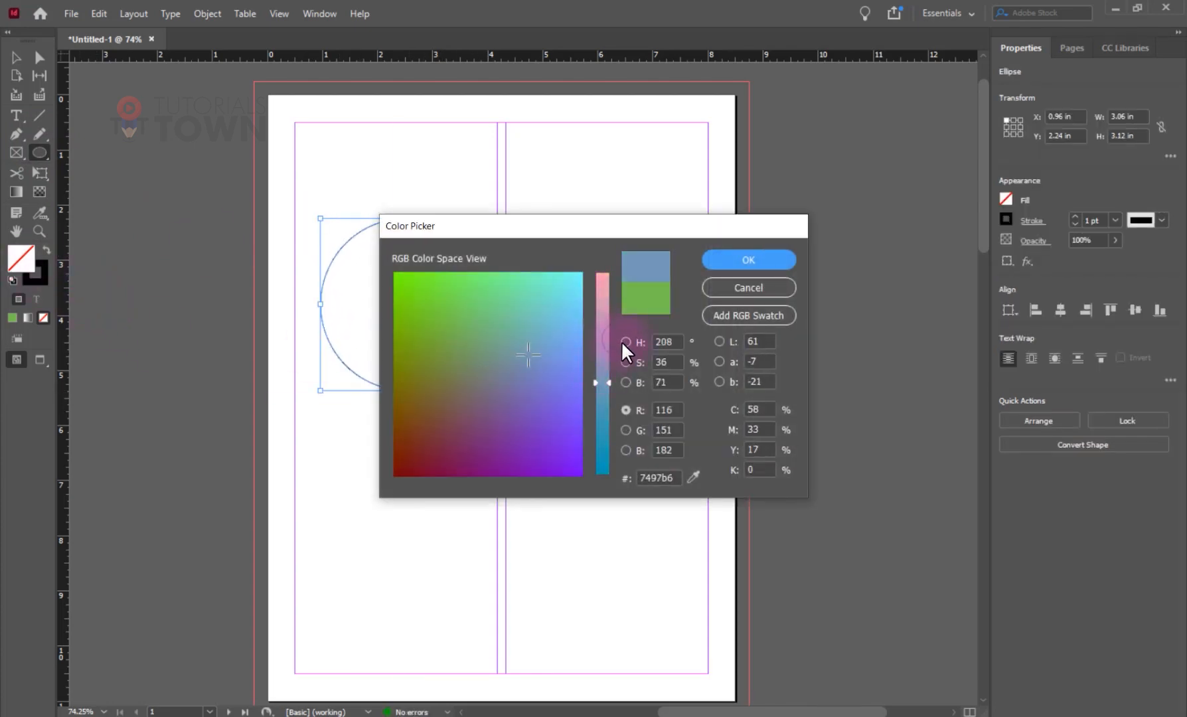
{"action": "left_click", "coordinate": [624, 341]}
{"action": "left_click", "coordinate": [546, 312]}
{"action": "left_click", "coordinate": [603, 301]}
{"action": "left_click", "coordinate": [739, 259]}
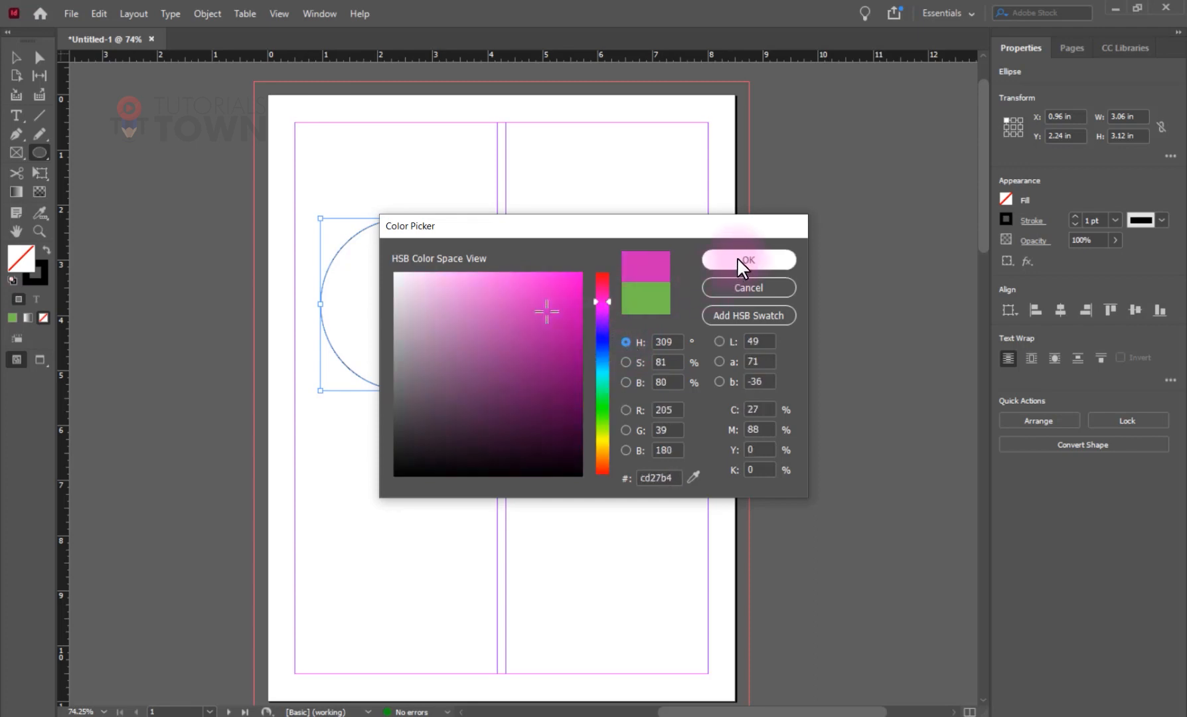
{"action": "double_click", "coordinate": [35, 278]}
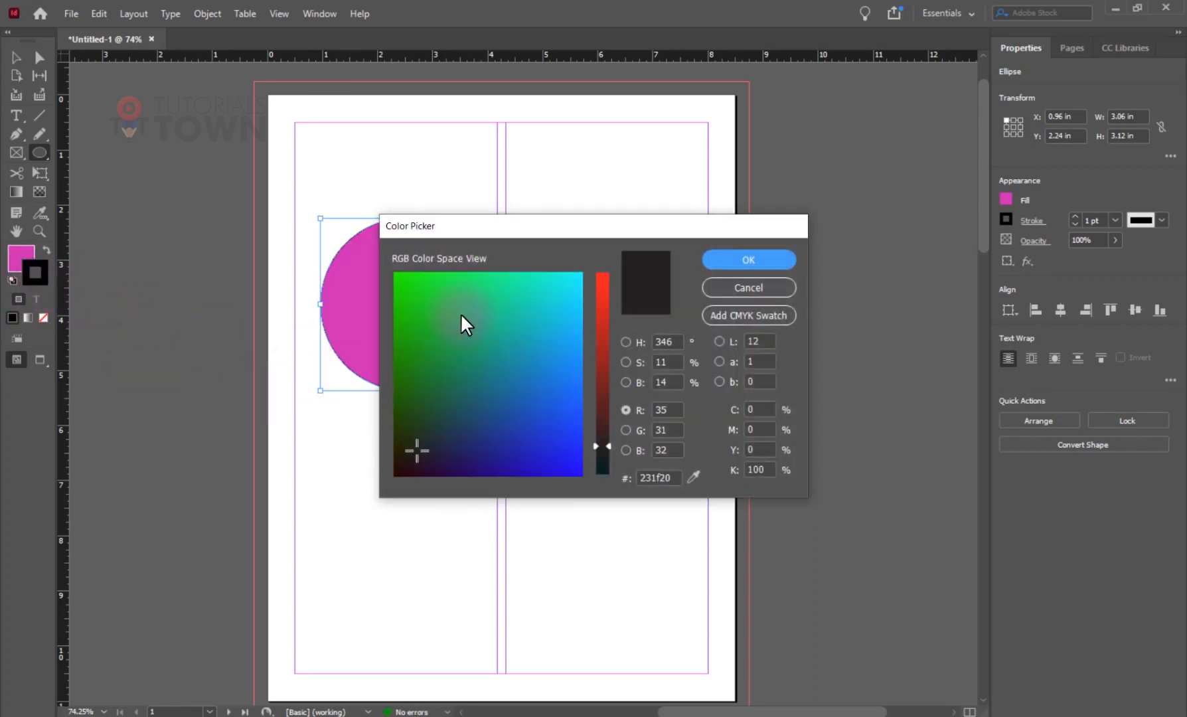
{"action": "left_click", "coordinate": [743, 264]}
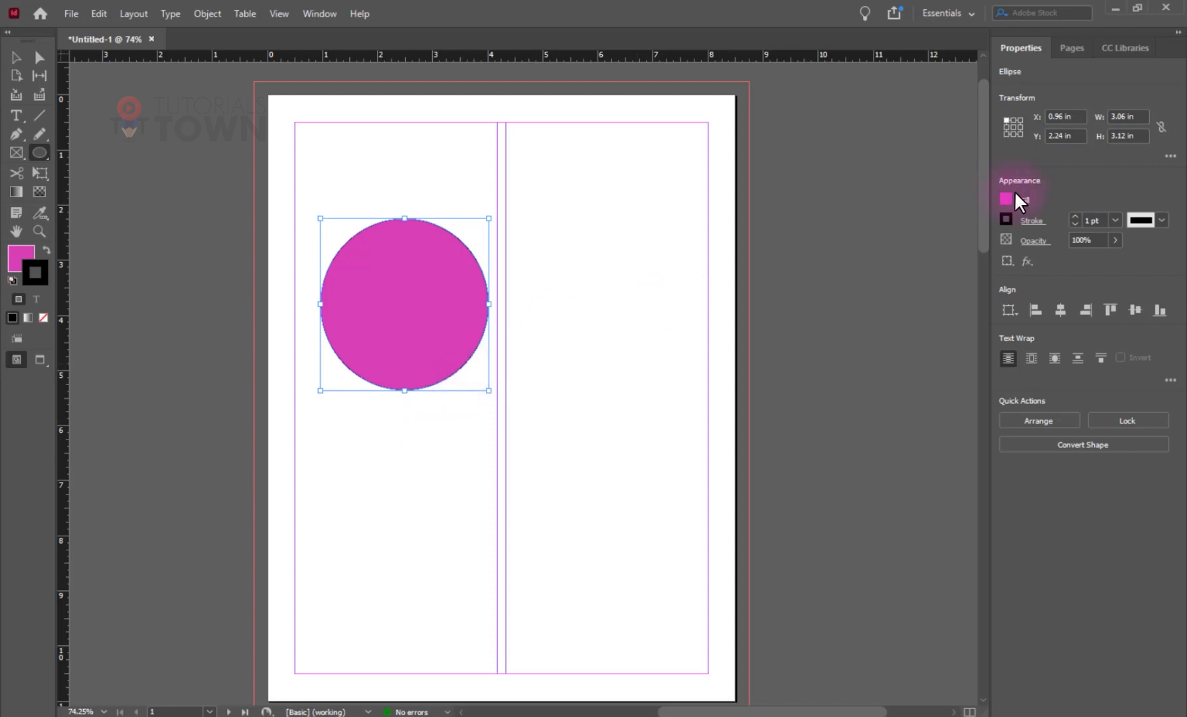
- Show the Swatches panel and look through its options, leaving the ellipse deselected
{"action": "left_click", "coordinate": [318, 14]}
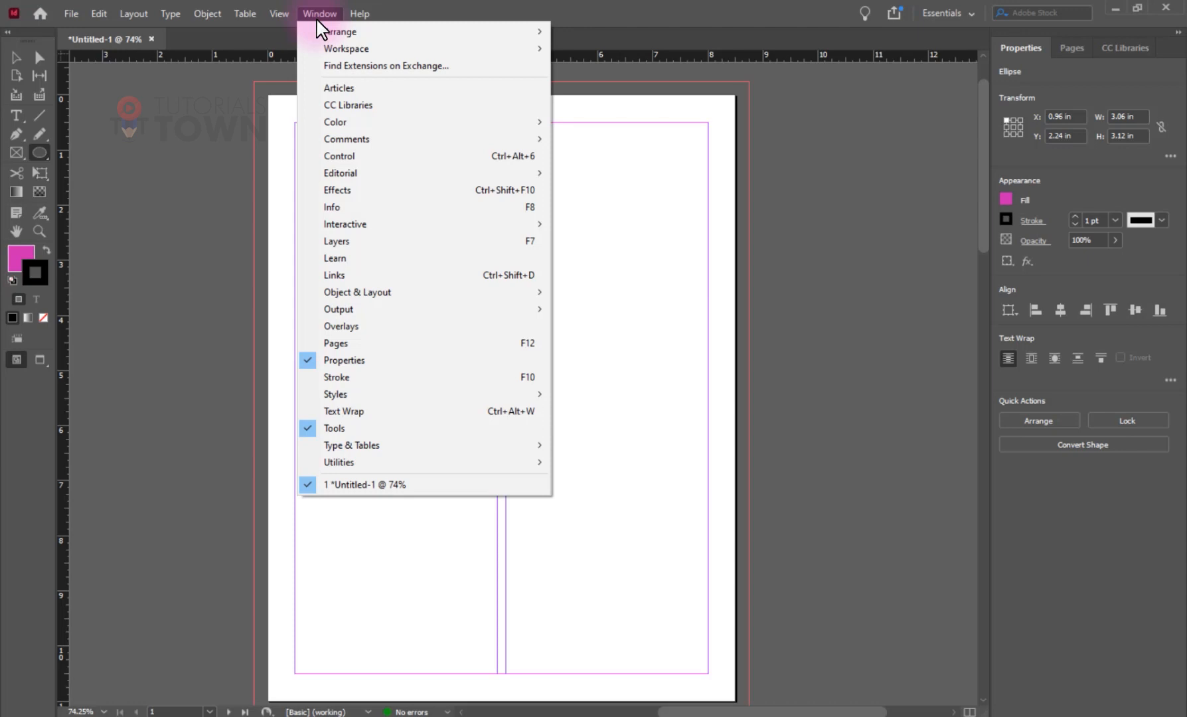
{"action": "mouse_move", "coordinate": [455, 124]}
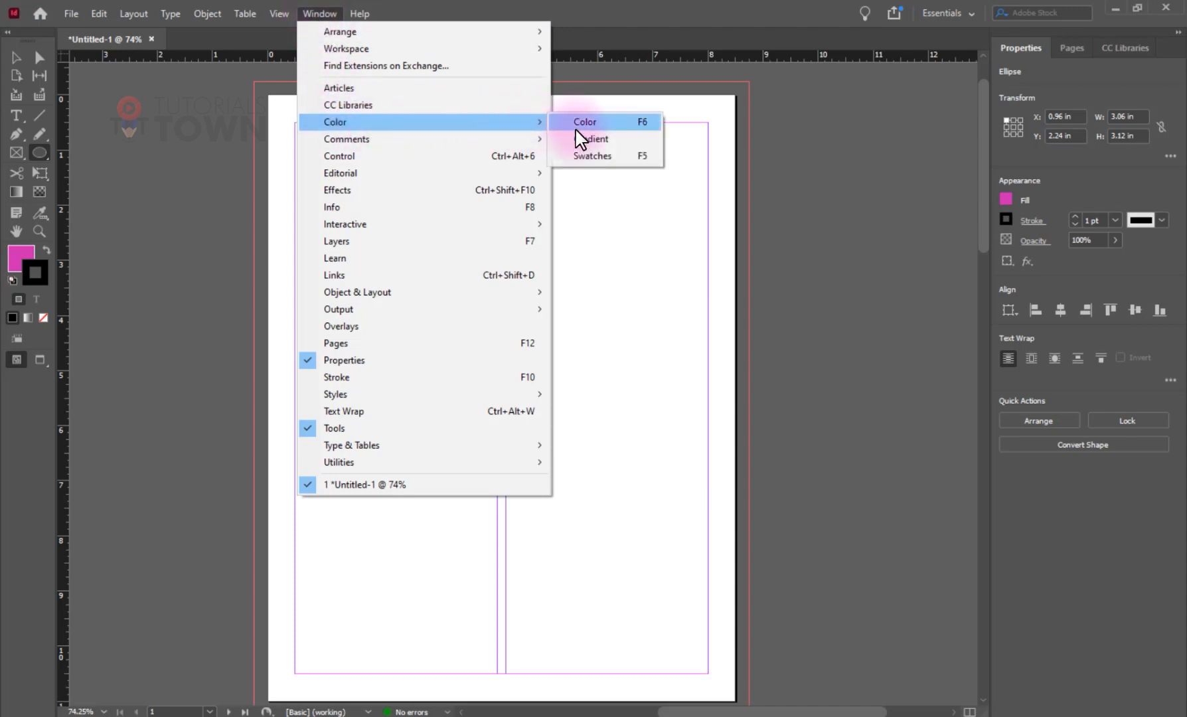
{"action": "left_click", "coordinate": [589, 156]}
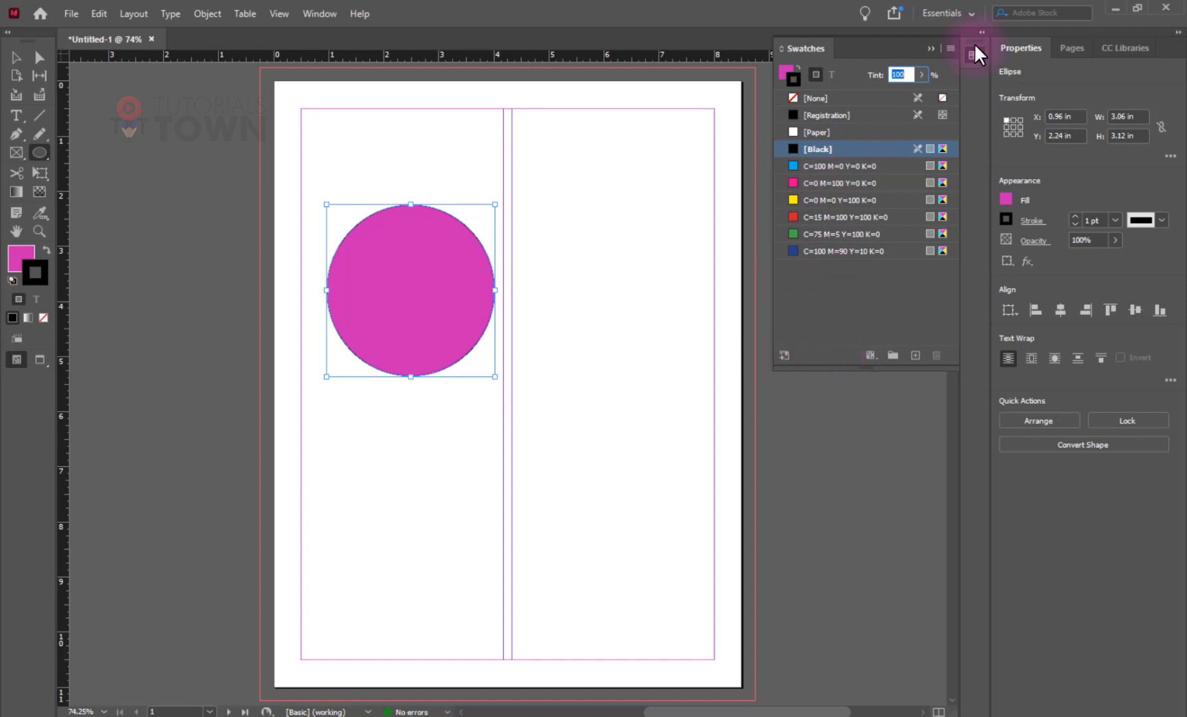
{"action": "left_click", "coordinate": [951, 49]}
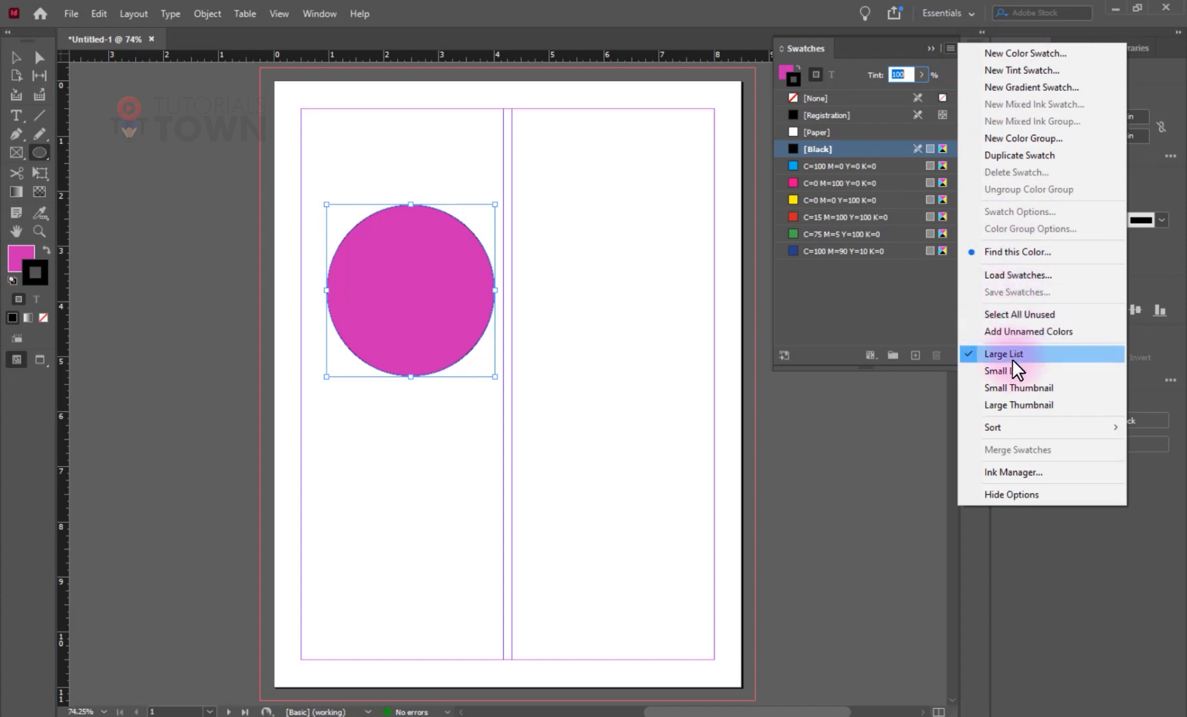
{"action": "left_click", "coordinate": [510, 204]}
{"action": "left_click", "coordinate": [164, 120]}
{"action": "left_click", "coordinate": [661, 374]}
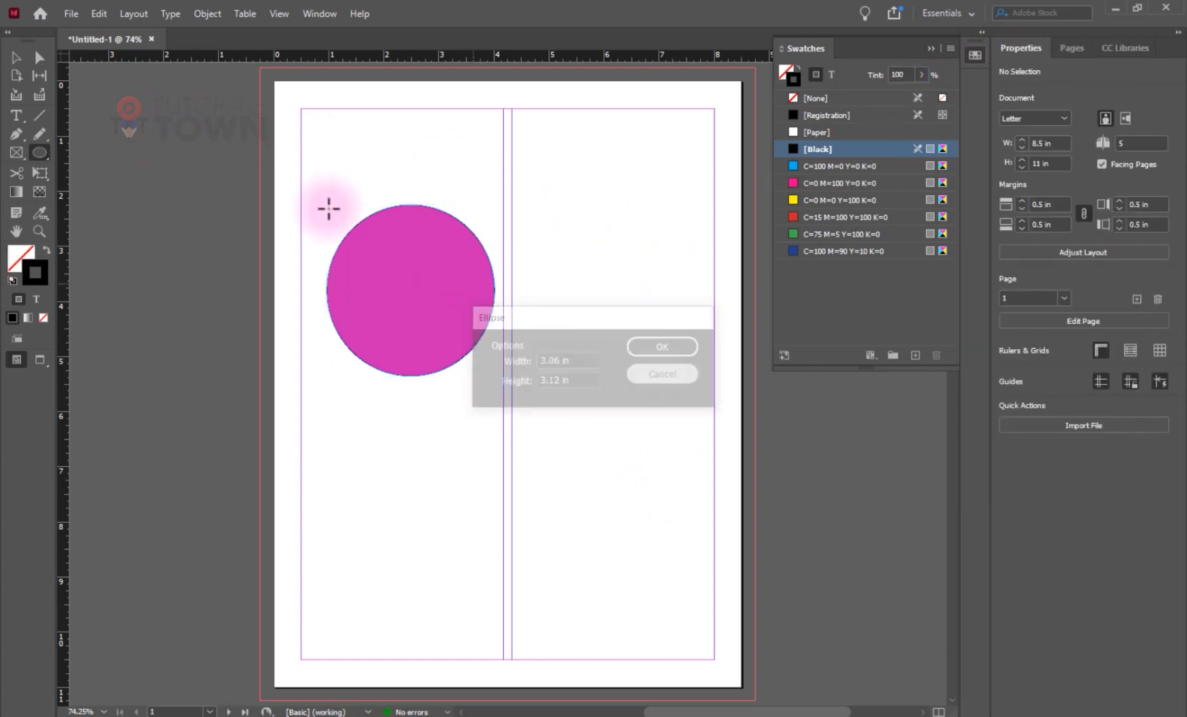
- Place the pexels portrait photo 1540408 from Downloads > JUNK below the ellipse, about 2.17 by 3.26 in
{"action": "left_click", "coordinate": [71, 13]}
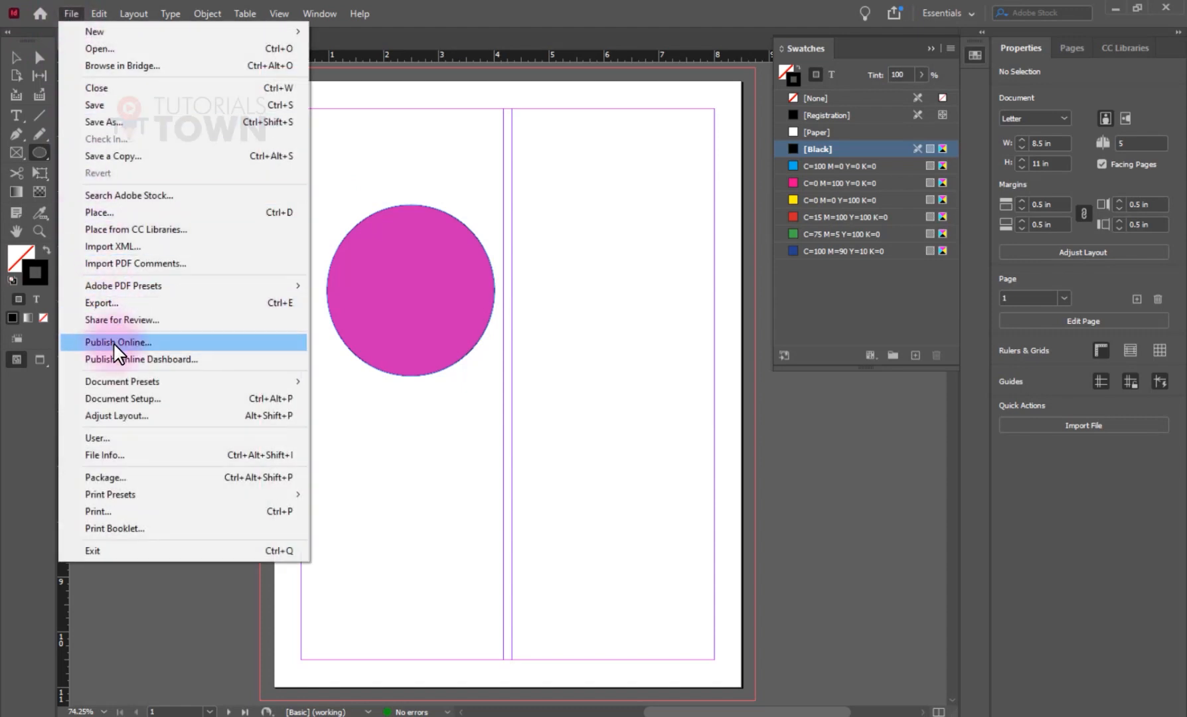
{"action": "mouse_move", "coordinate": [119, 384]}
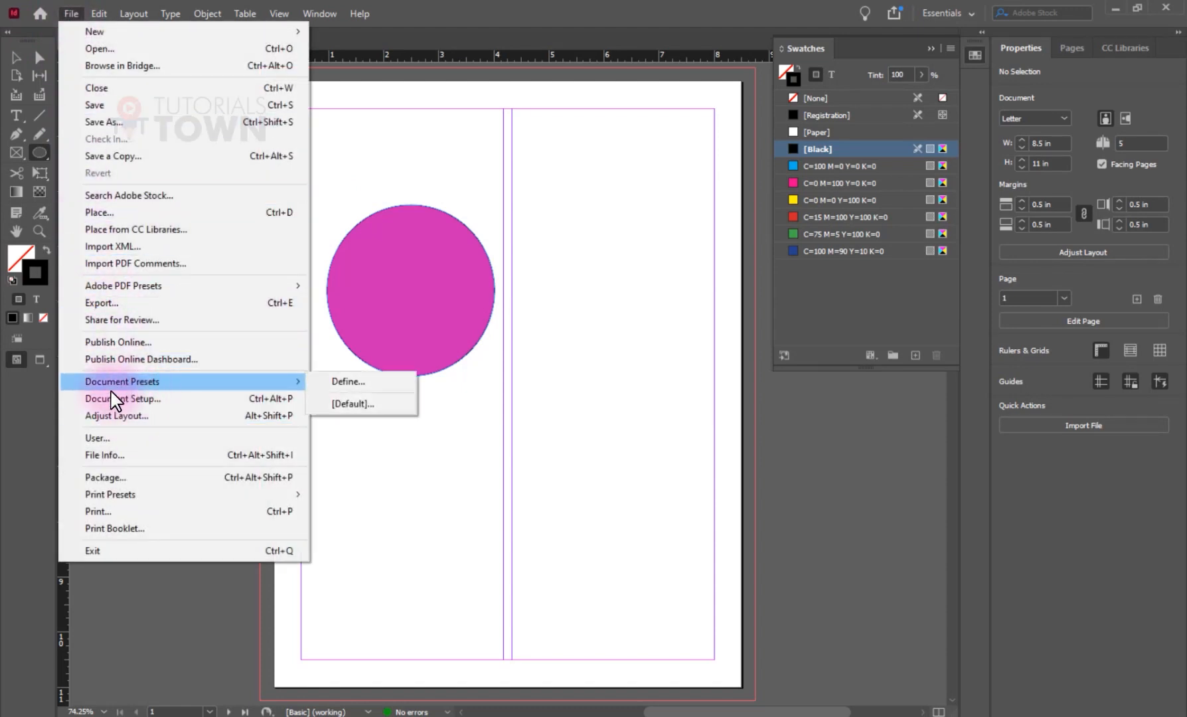
{"action": "left_click", "coordinate": [153, 211]}
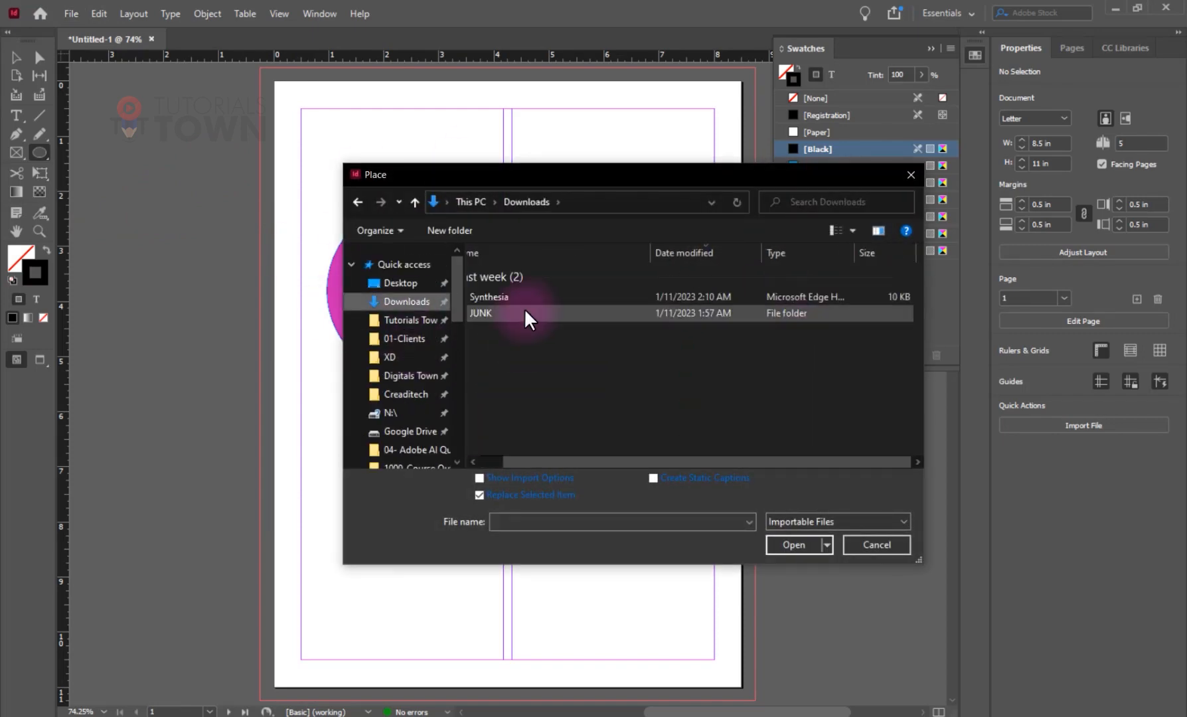
{"action": "double_click", "coordinate": [525, 313]}
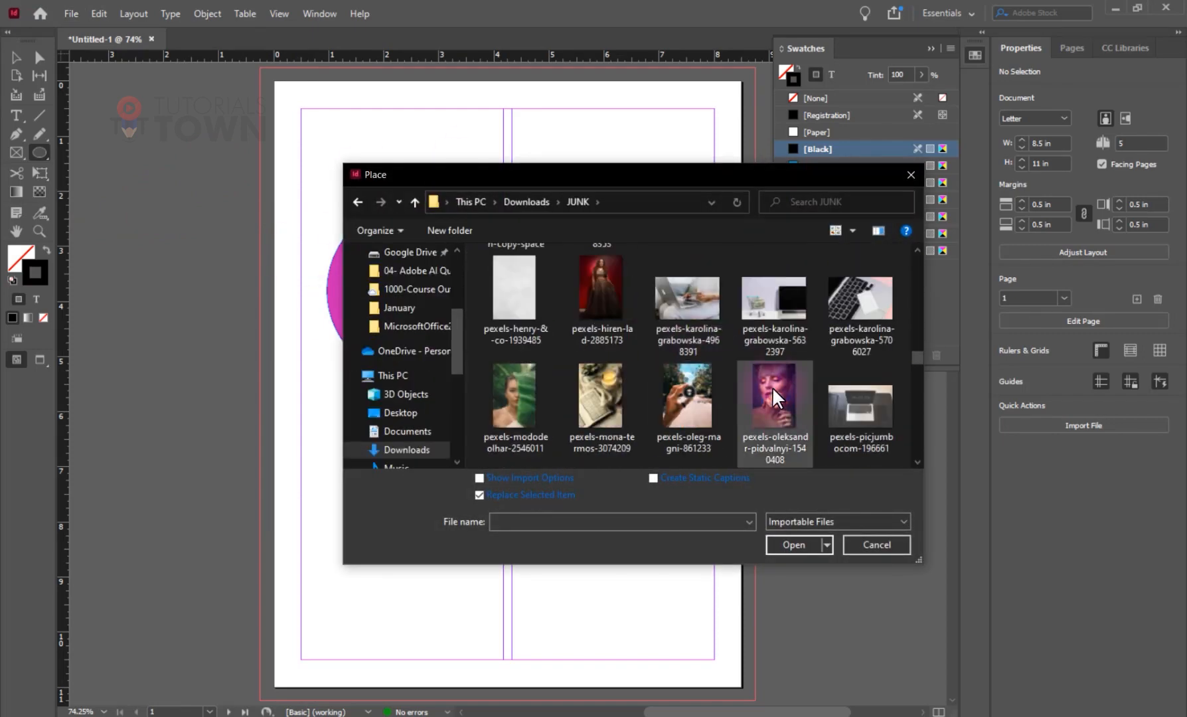
{"action": "double_click", "coordinate": [772, 392]}
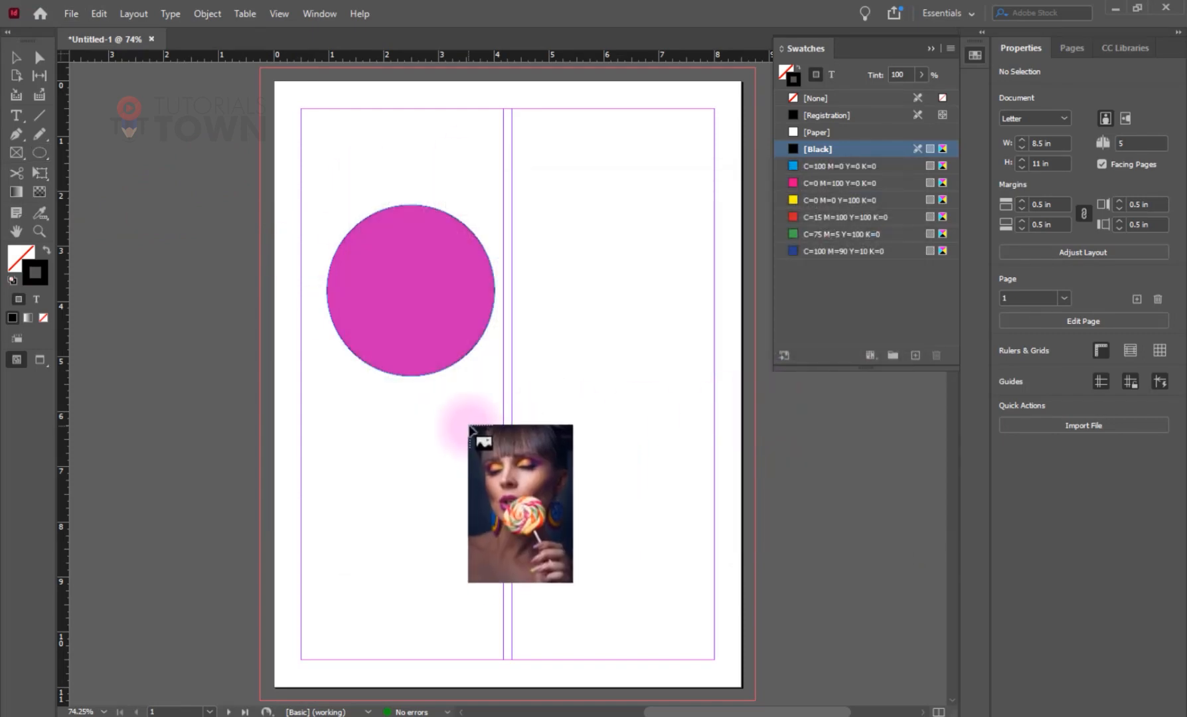
{"action": "left_click_drag", "start_coordinate": [470, 430], "coordinate": [587, 605]}
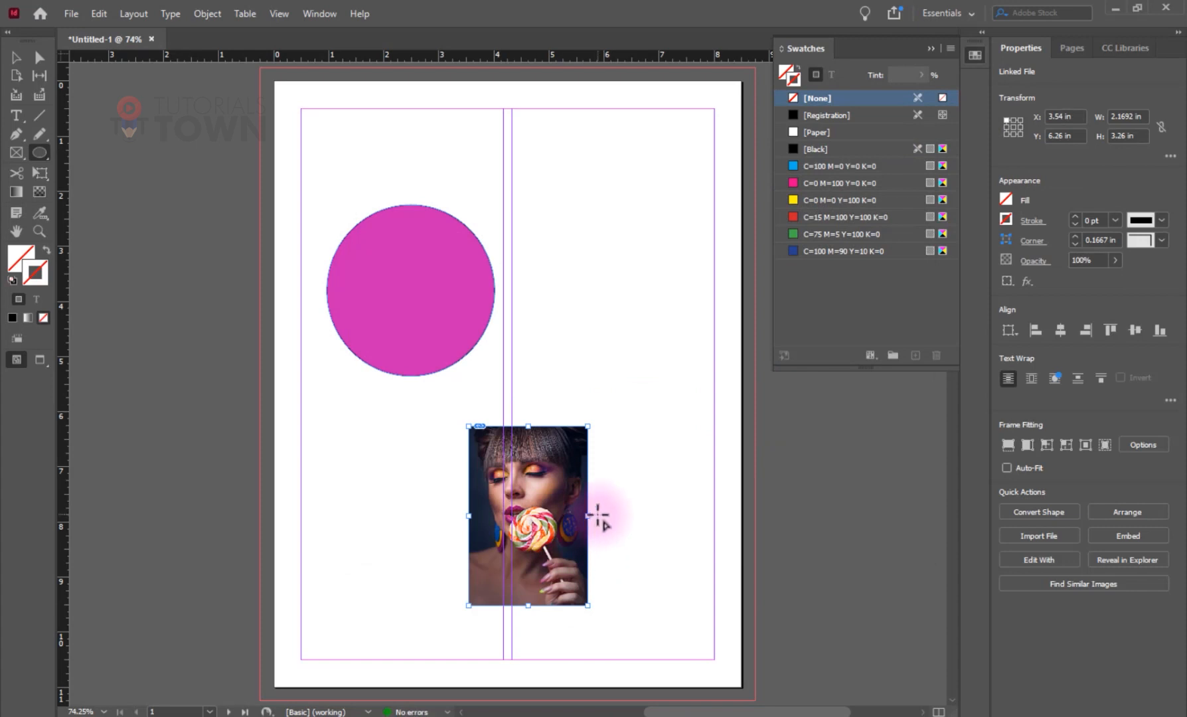
- Extract a colour theme from the placed photo with the Color Theme tool and look through its theme variants
{"action": "left_click", "coordinate": [41, 212]}
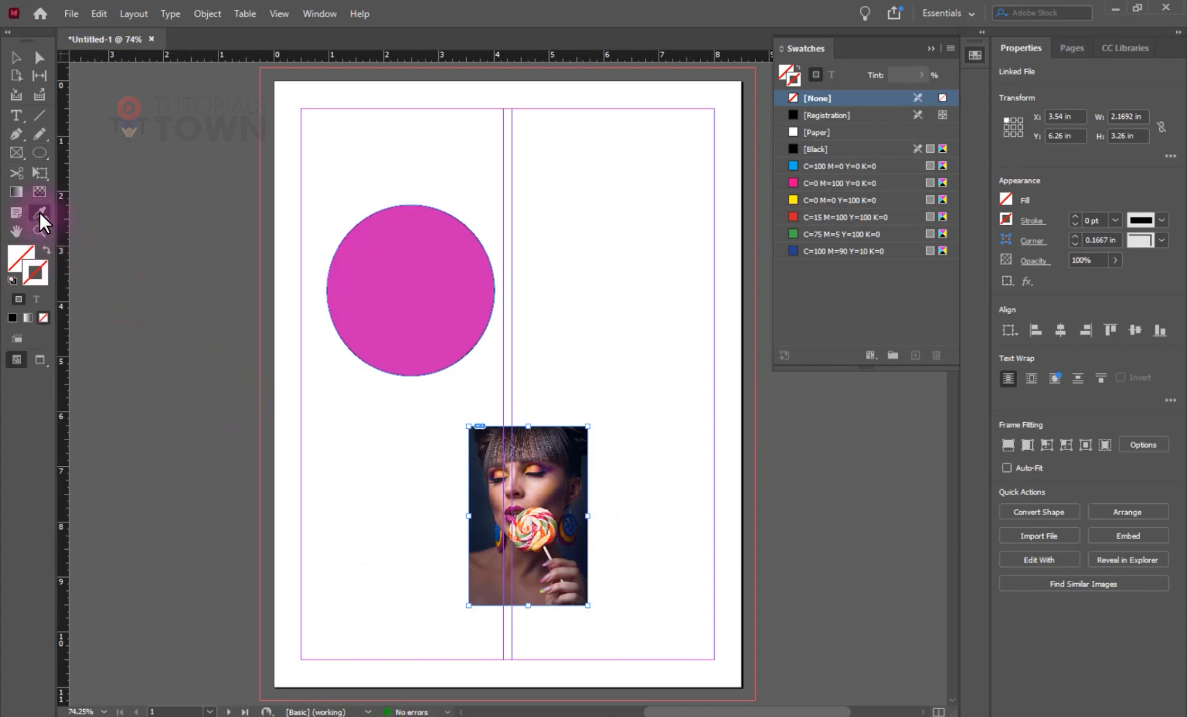
{"action": "right_click", "coordinate": [40, 213]}
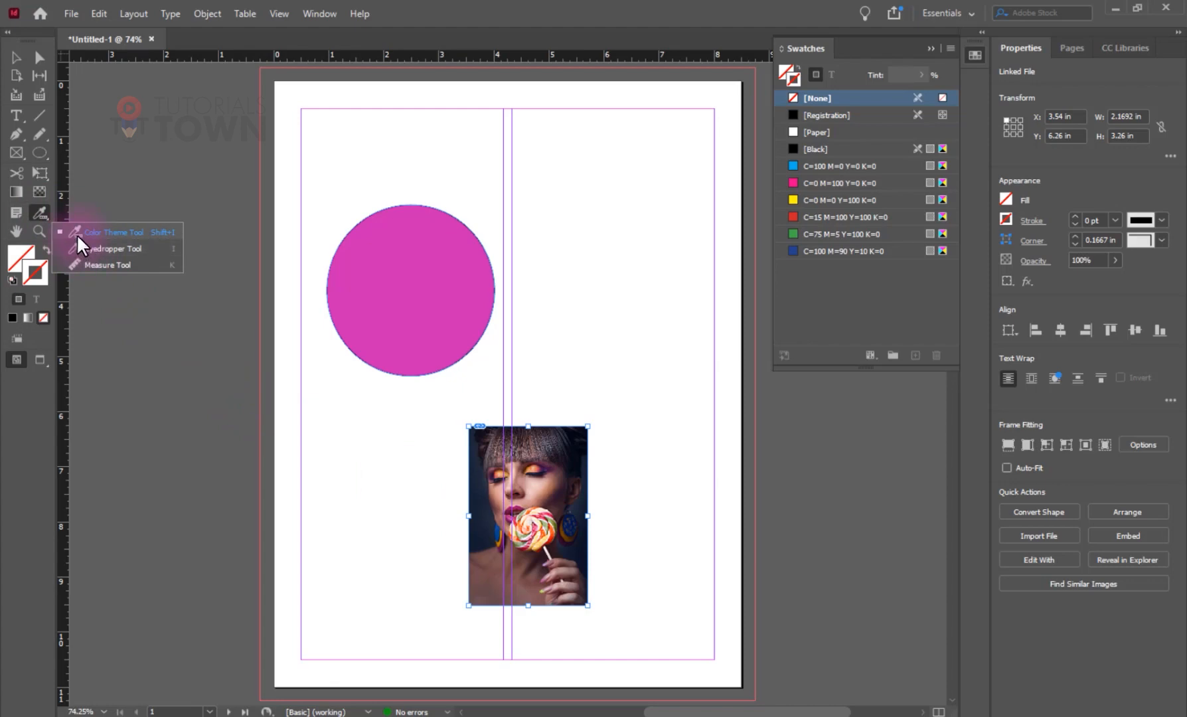
{"action": "left_click", "coordinate": [130, 233]}
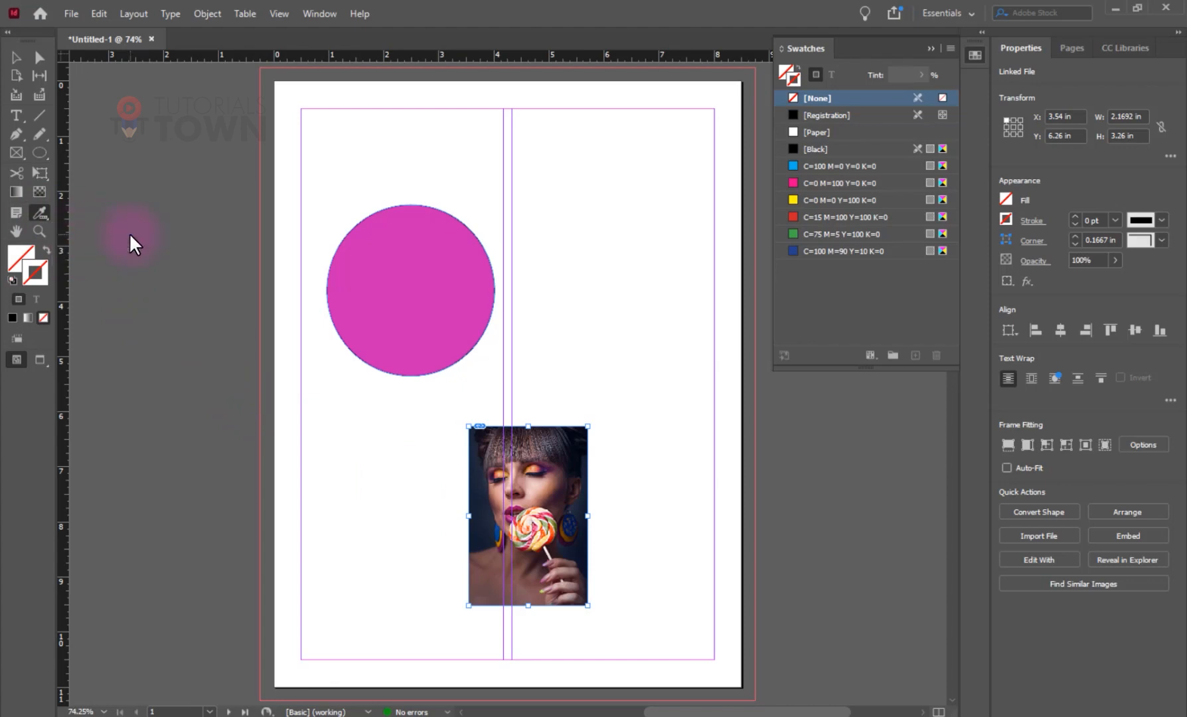
{"action": "left_click", "coordinate": [528, 500]}
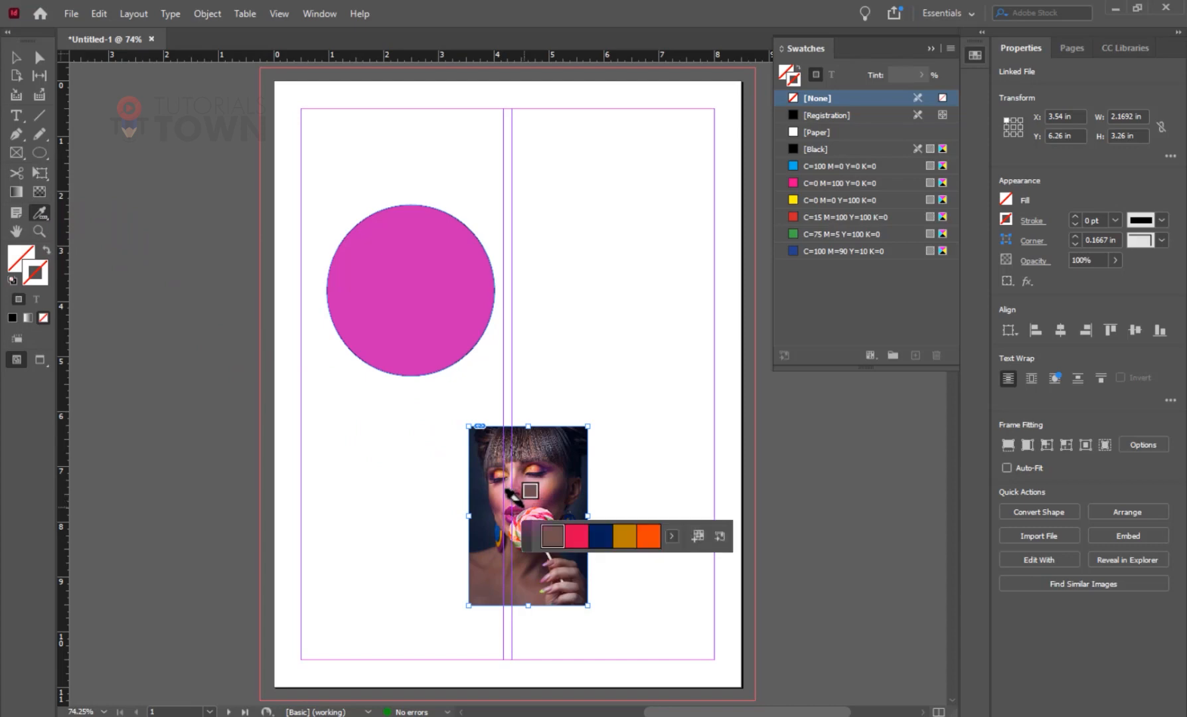
{"action": "left_click", "coordinate": [670, 536]}
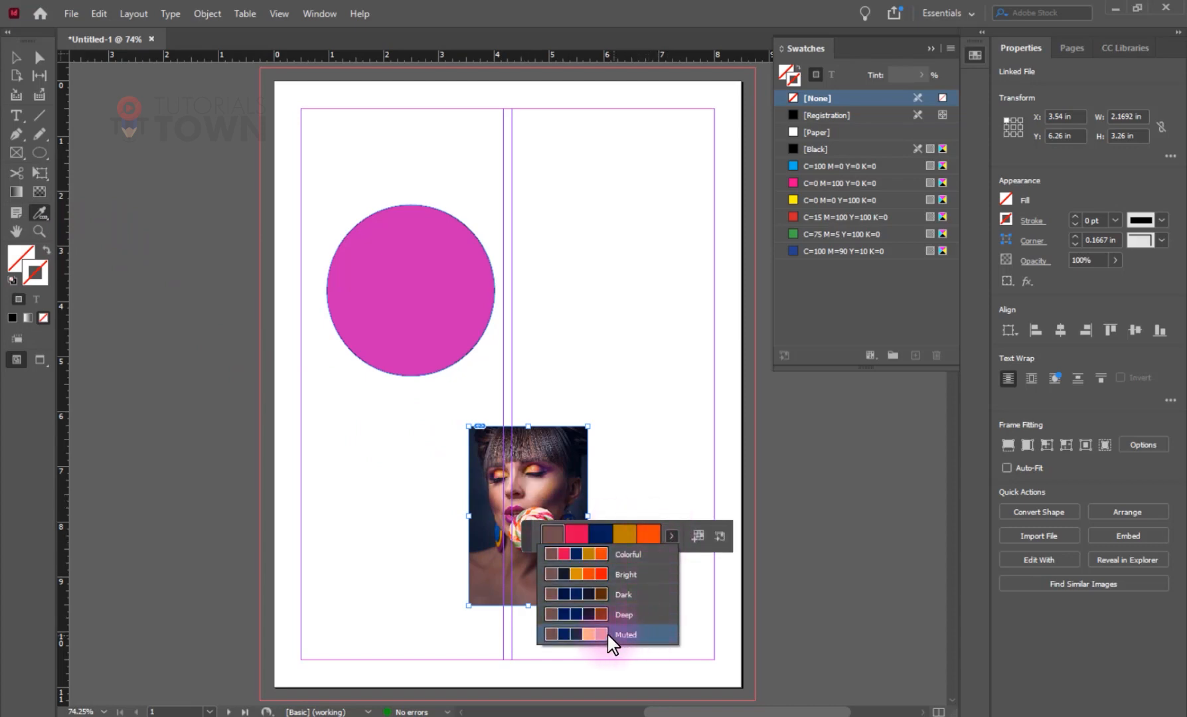
{"action": "left_click", "coordinate": [611, 574]}
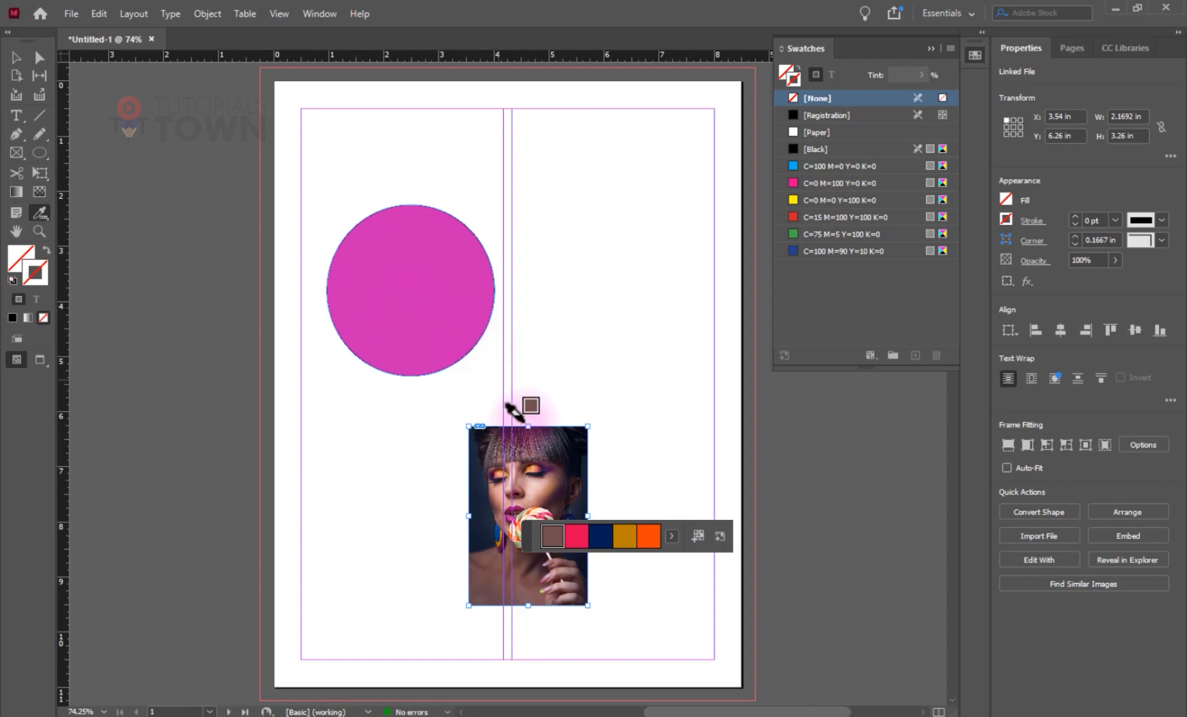
- Add the photo's extracted colour theme to the swatches, rename its colour group Colors-1, and enlarge the panel to show every swatch
{"action": "left_click", "coordinate": [698, 536]}
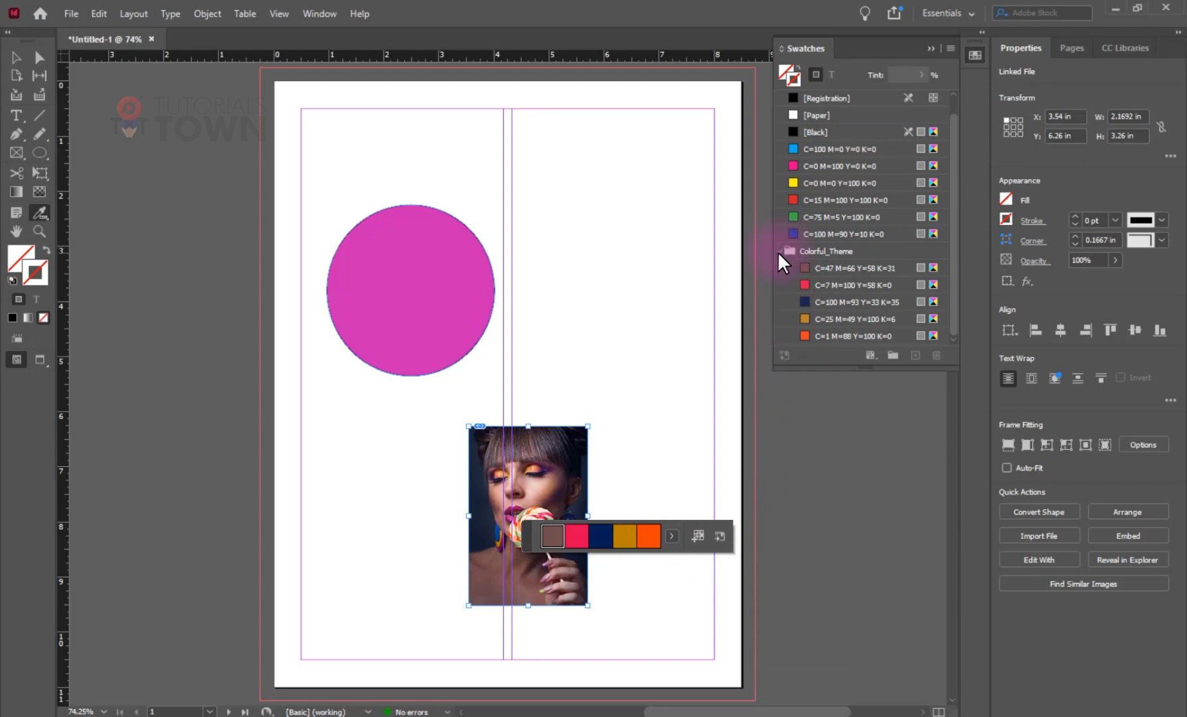
{"action": "left_click", "coordinate": [778, 252]}
{"action": "left_click", "coordinate": [781, 267]}
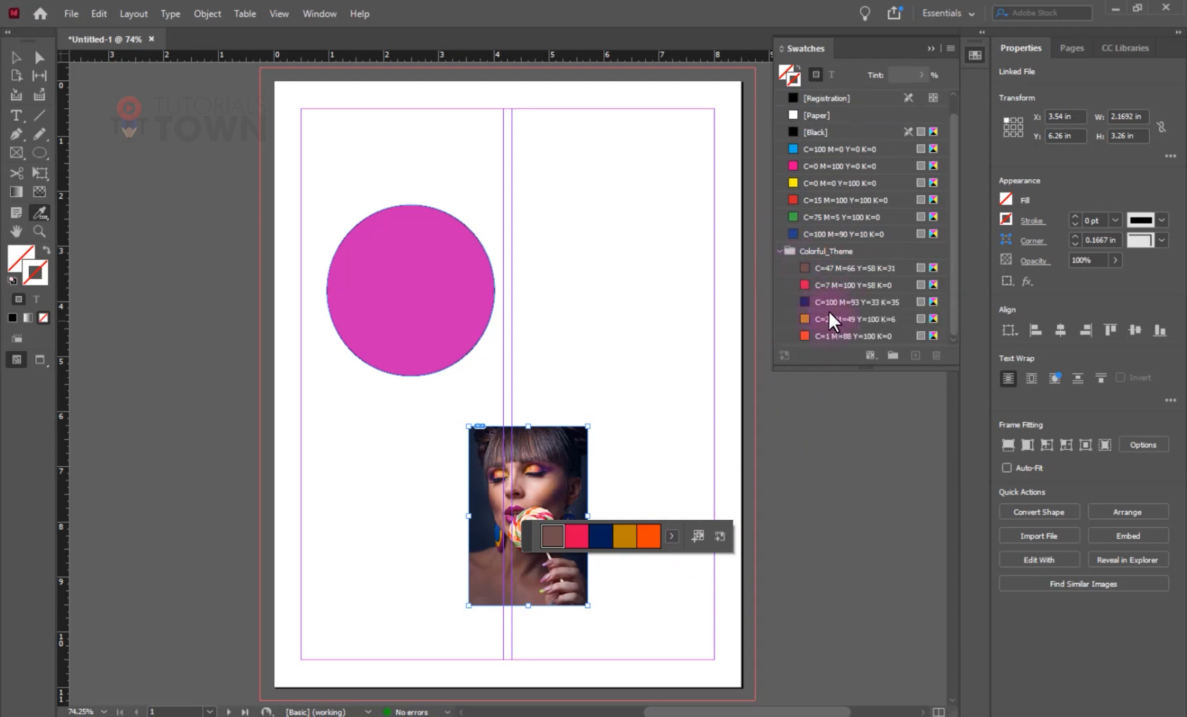
{"action": "double_click", "coordinate": [825, 259]}
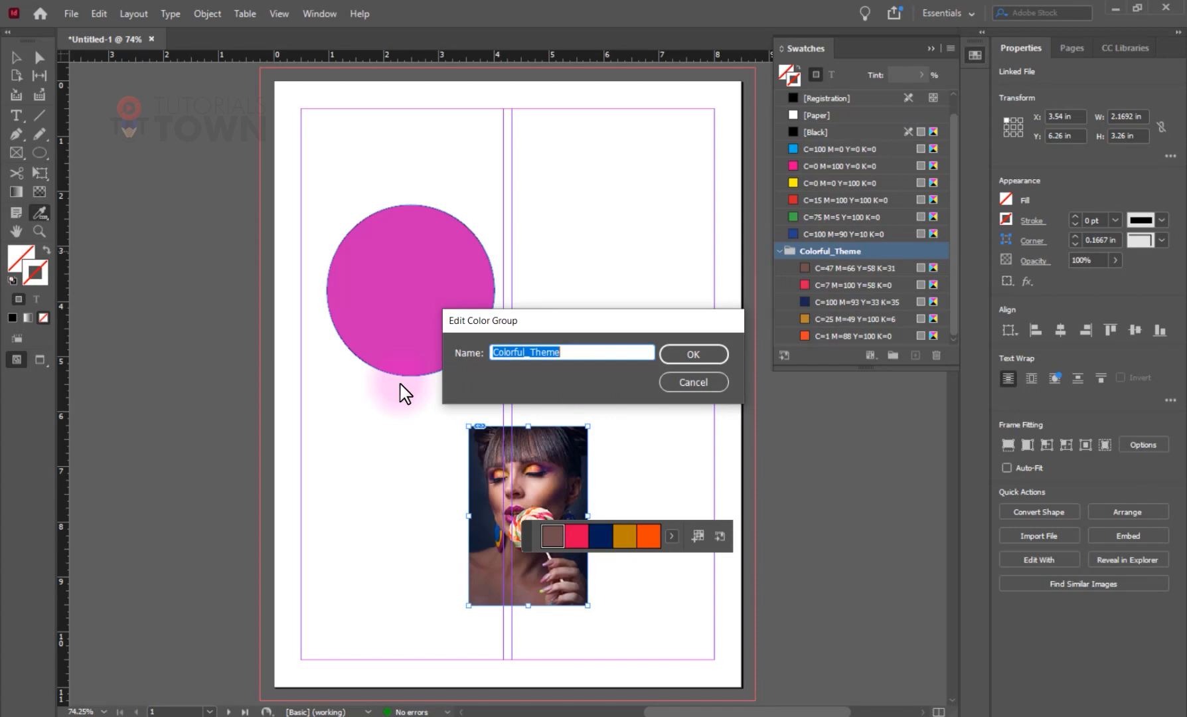
{"action": "type", "text": "Colors-1"}
{"action": "key", "text": "Return"}
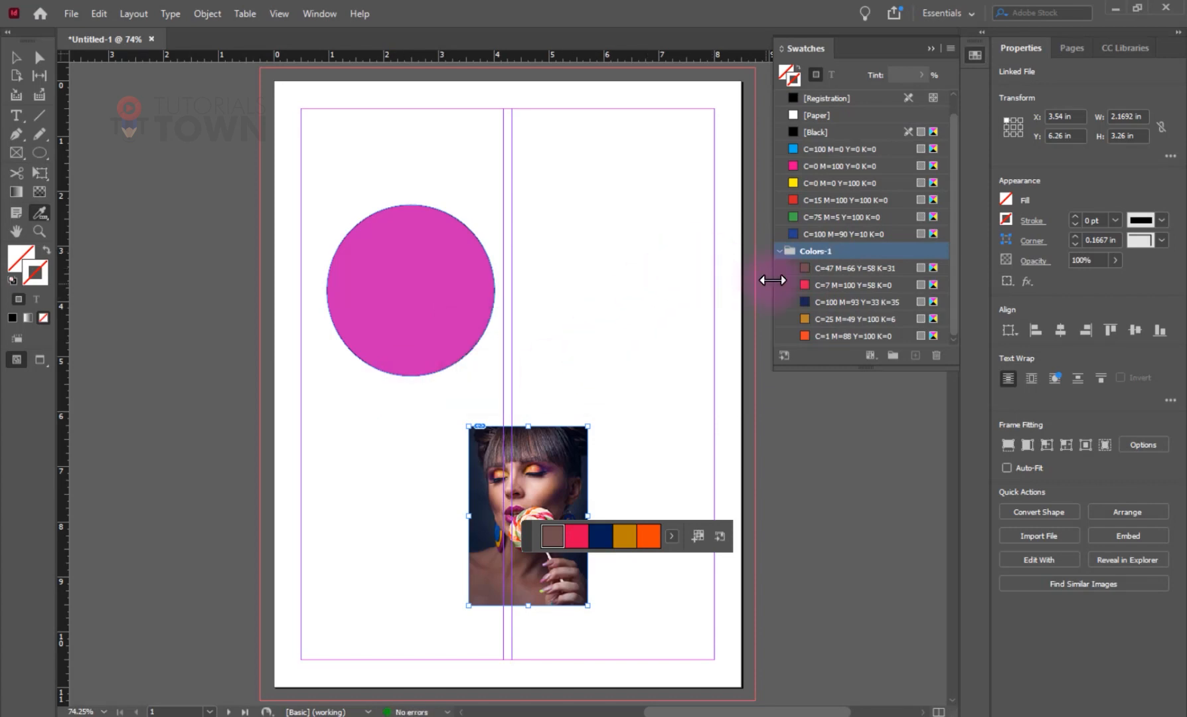
{"action": "left_click_drag", "start_coordinate": [793, 367], "coordinate": [794, 438]}
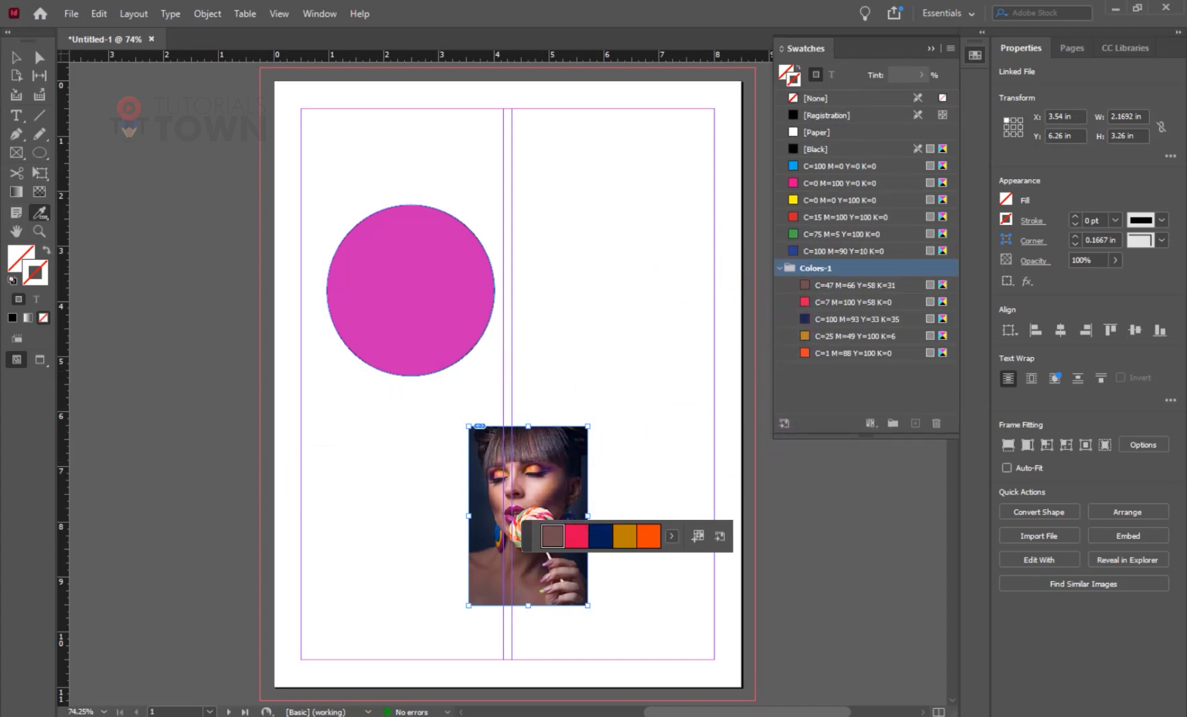
- Delete the placed photo from the page and leave nothing selected
{"action": "left_click", "coordinate": [16, 57]}
{"action": "key", "text": "Delete"}
{"action": "left_click", "coordinate": [697, 369]}
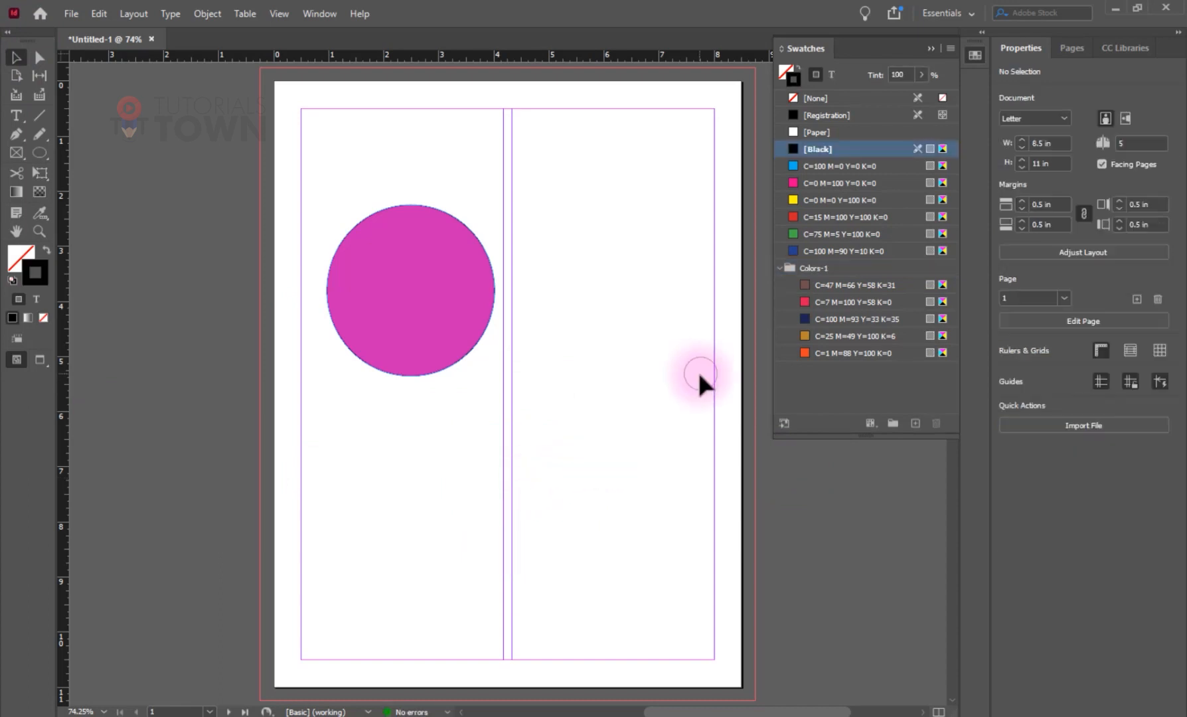
- Select the magenta ellipse and show the Gradient panel beside it over the page
{"action": "left_click", "coordinate": [471, 306]}
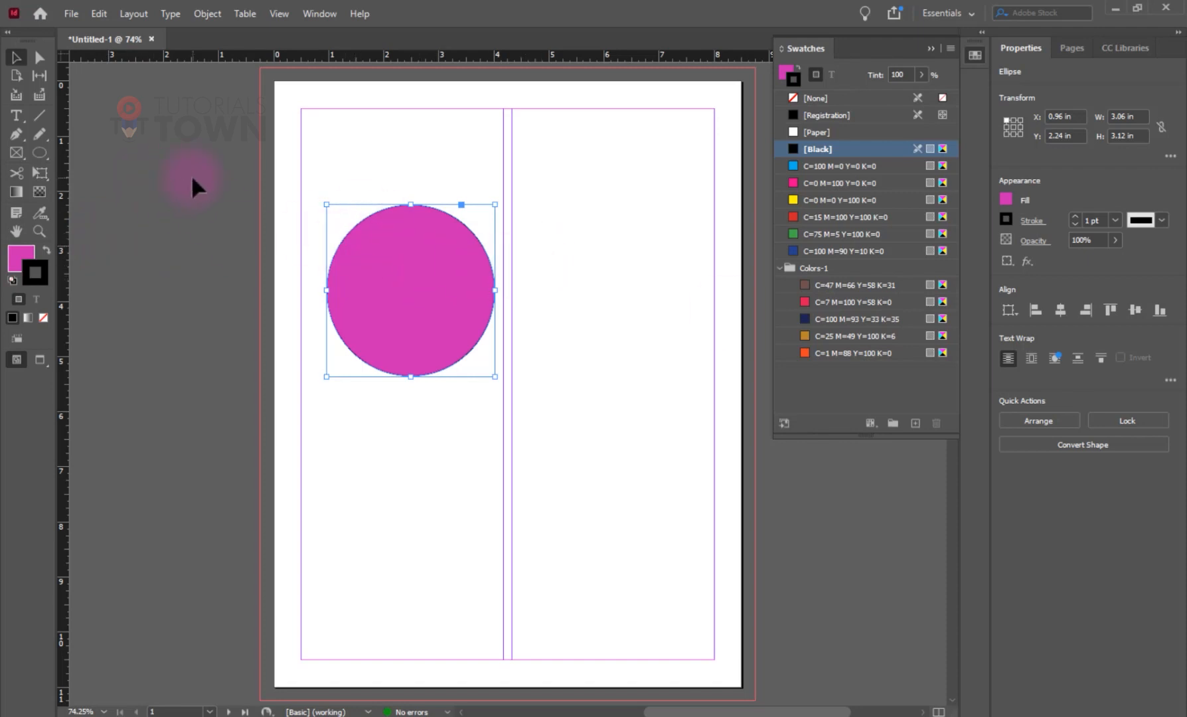
{"action": "left_click", "coordinate": [312, 15]}
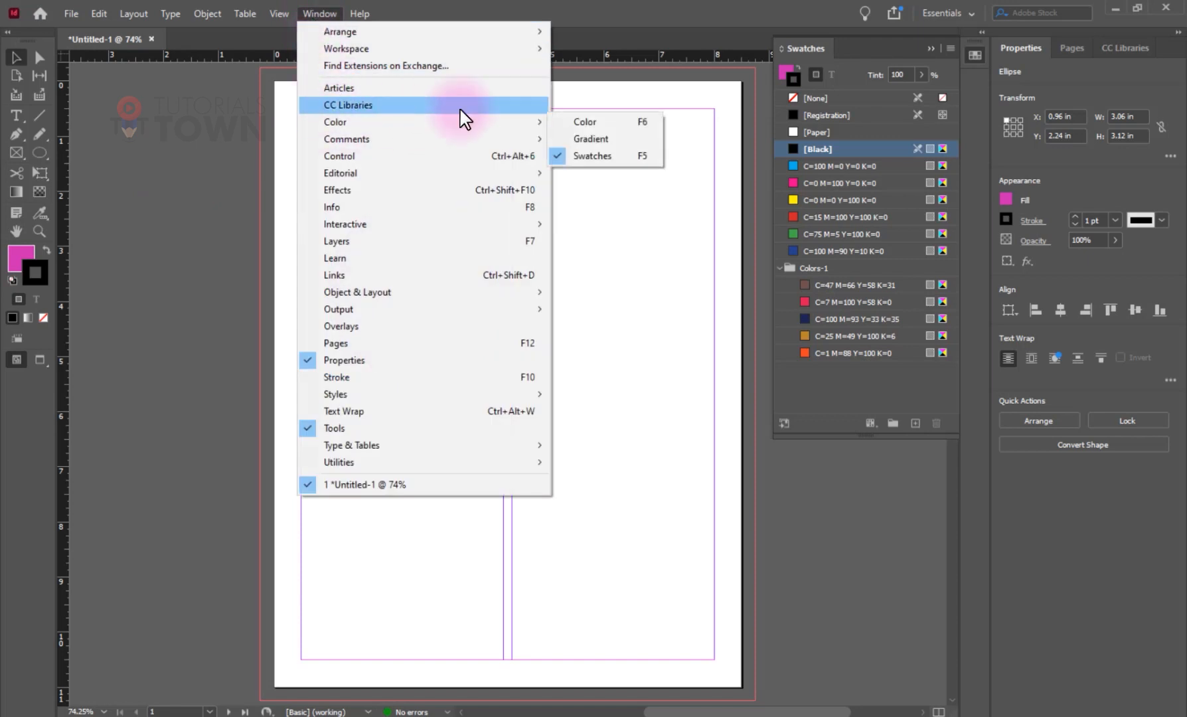
{"action": "left_click", "coordinate": [571, 137]}
{"action": "left_click_drag", "start_coordinate": [563, 314], "coordinate": [612, 148]}
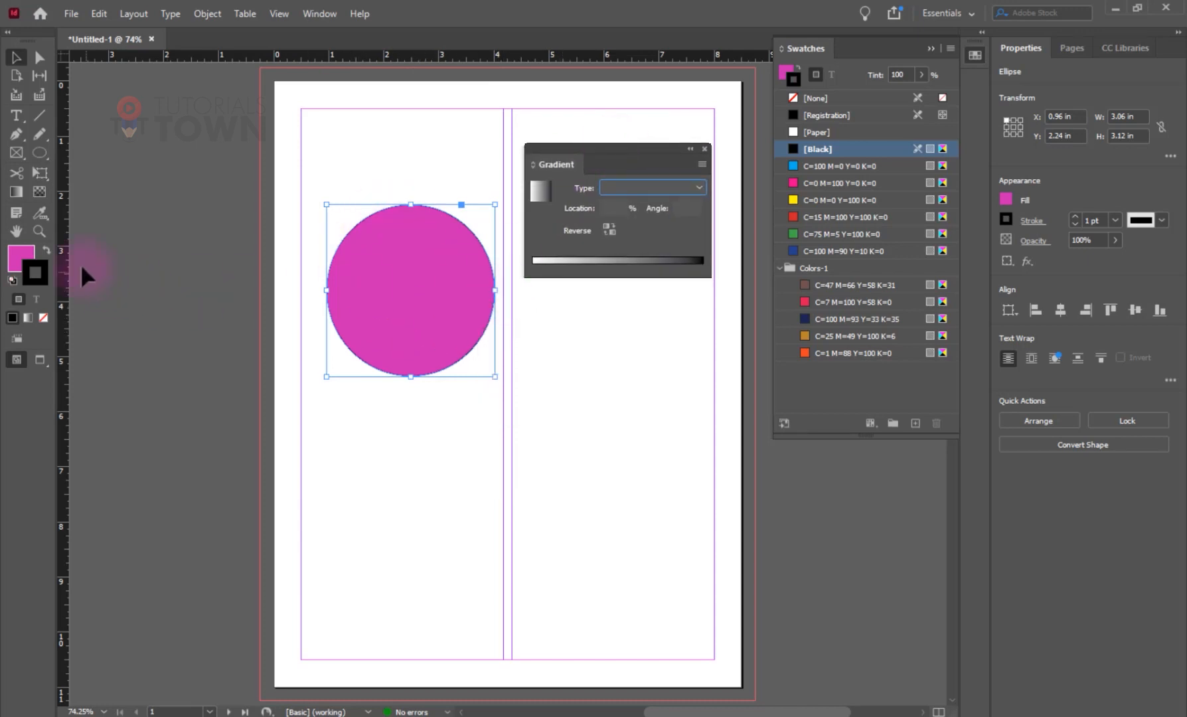
- Try a linear gradient on the ellipse's stroke and return the stroke to solid black
{"action": "left_click", "coordinate": [22, 253]}
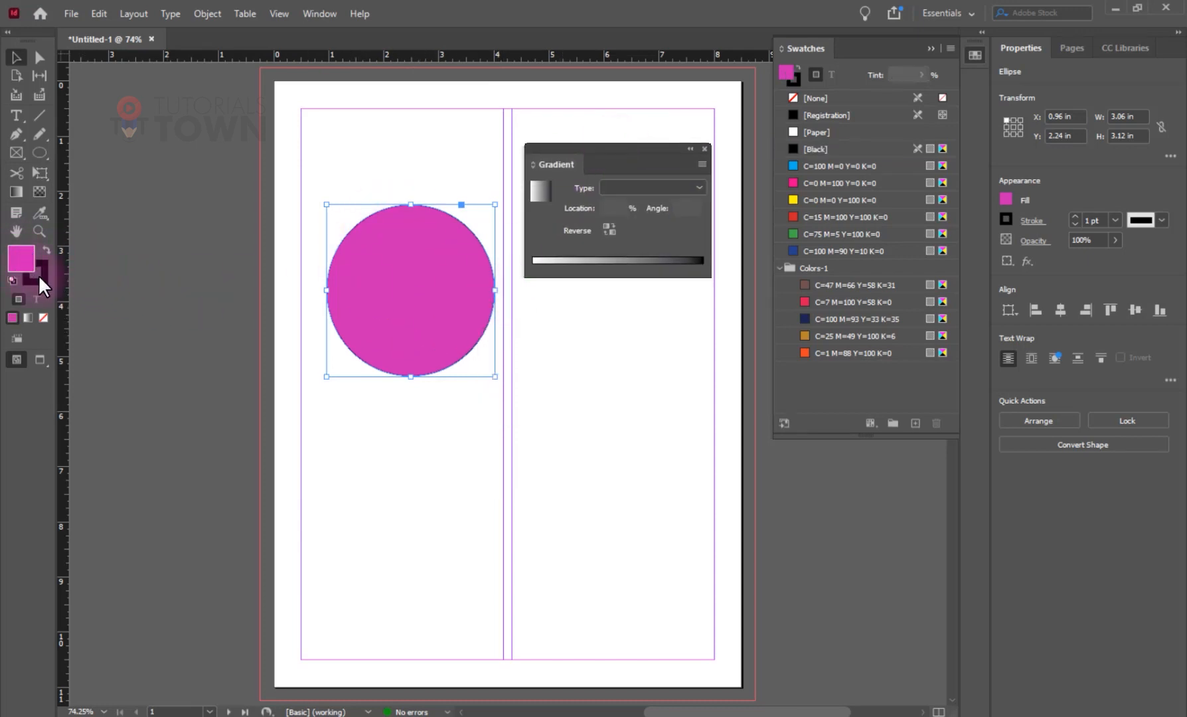
{"action": "left_click", "coordinate": [39, 277]}
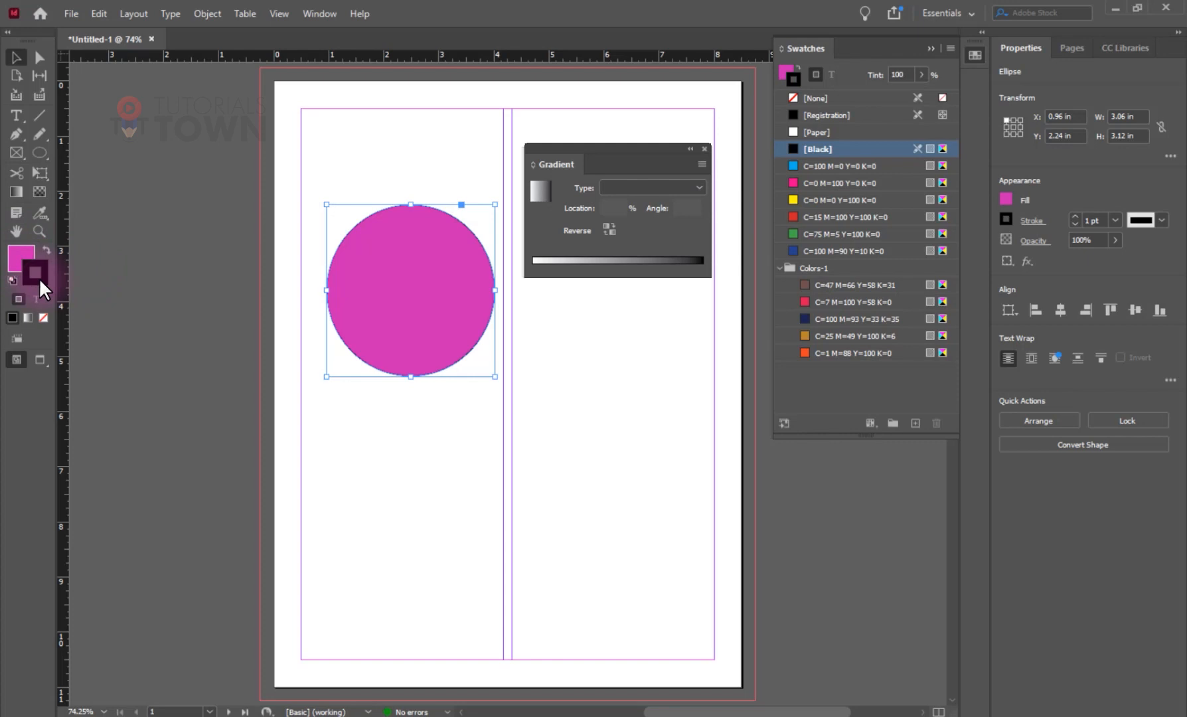
{"action": "left_click", "coordinate": [605, 260]}
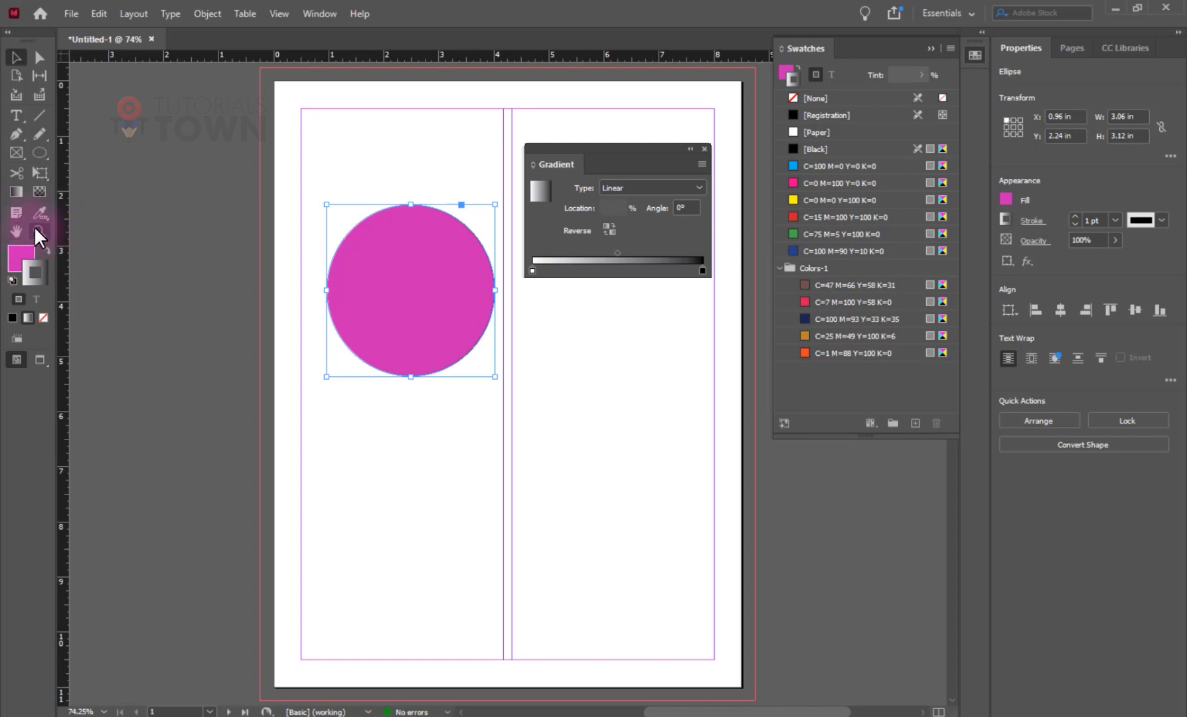
{"action": "left_click", "coordinate": [12, 320]}
- Apply a linear white-to-black gradient to the ellipse's fill
{"action": "left_click", "coordinate": [15, 255]}
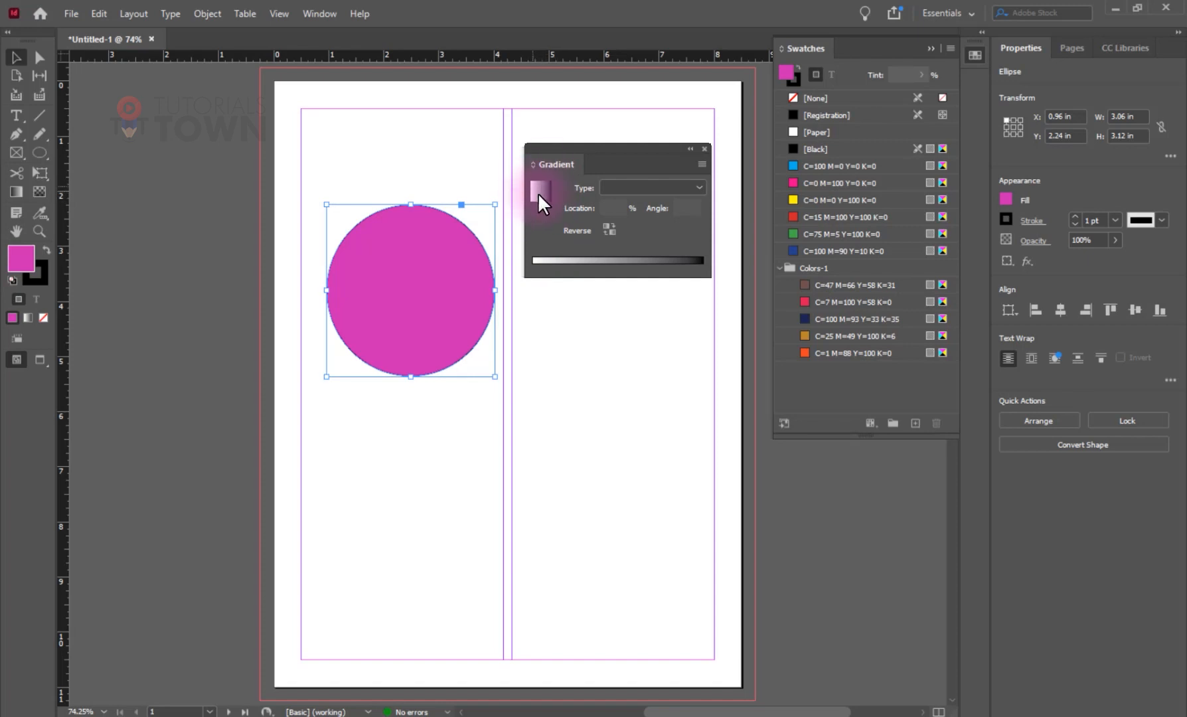
{"action": "left_click", "coordinate": [33, 280]}
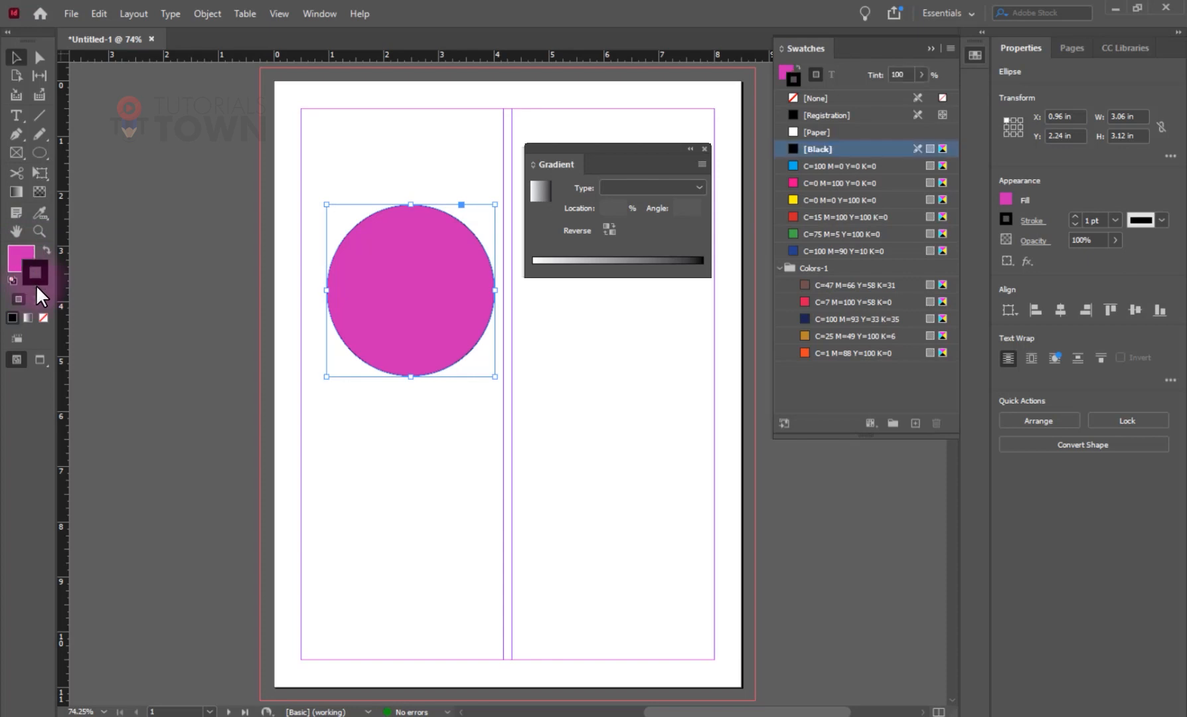
{"action": "left_click", "coordinate": [14, 257]}
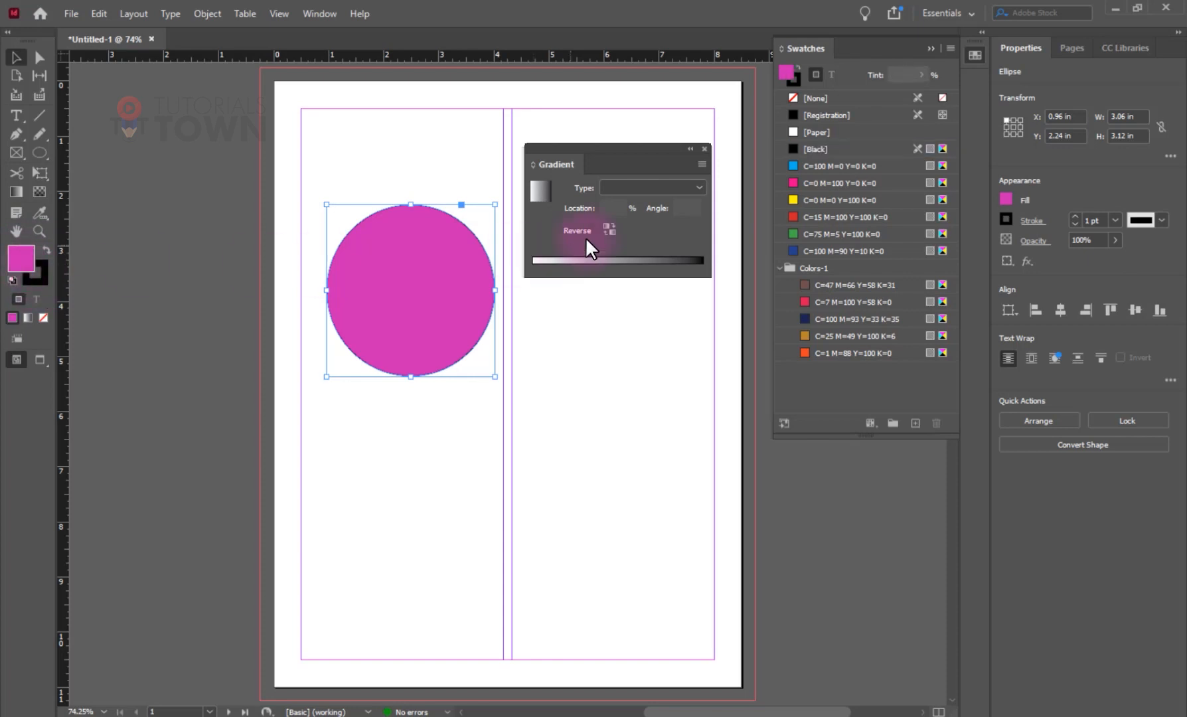
{"action": "left_click_drag", "start_coordinate": [599, 151], "coordinate": [600, 146]}
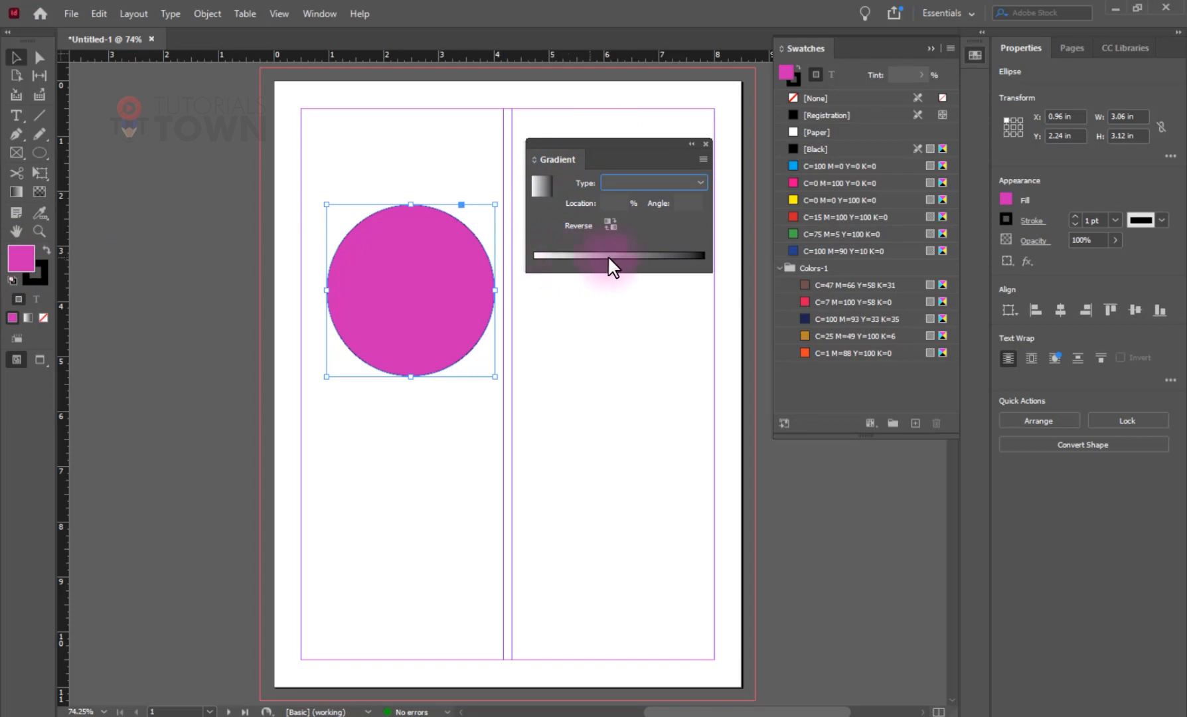
{"action": "left_click", "coordinate": [576, 255]}
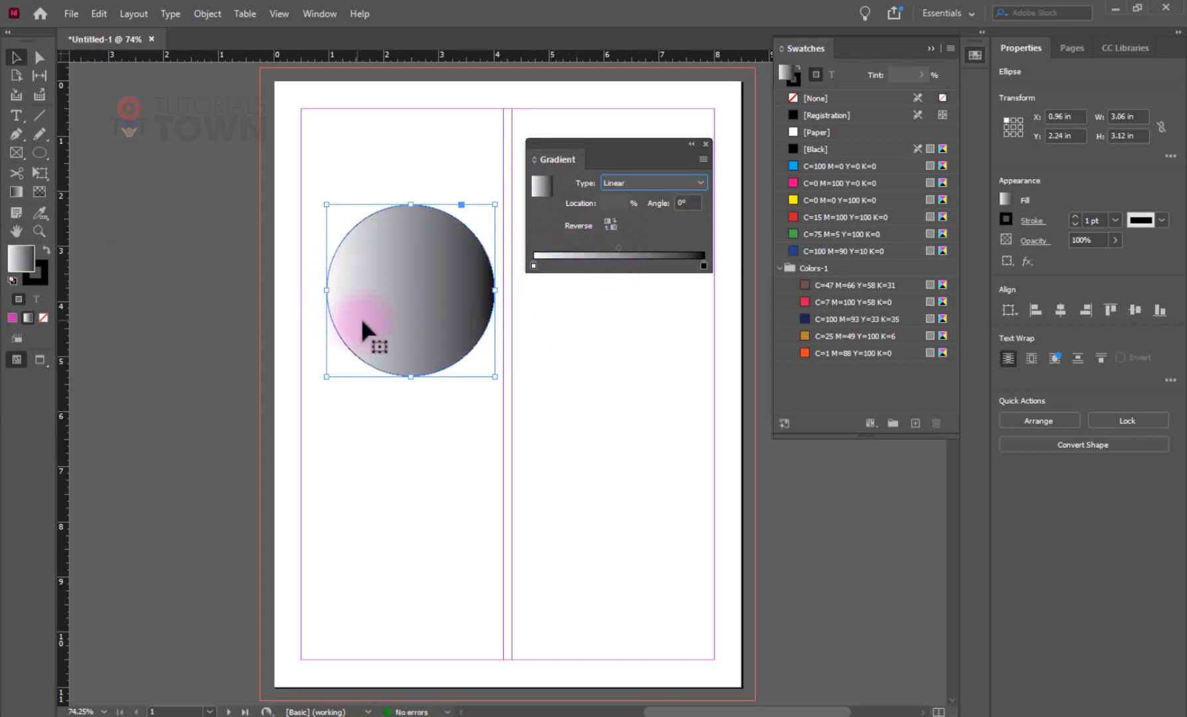
- Set the colour of the fill gradient's start stop to orange ff4d2f
{"action": "left_click", "coordinate": [533, 266]}
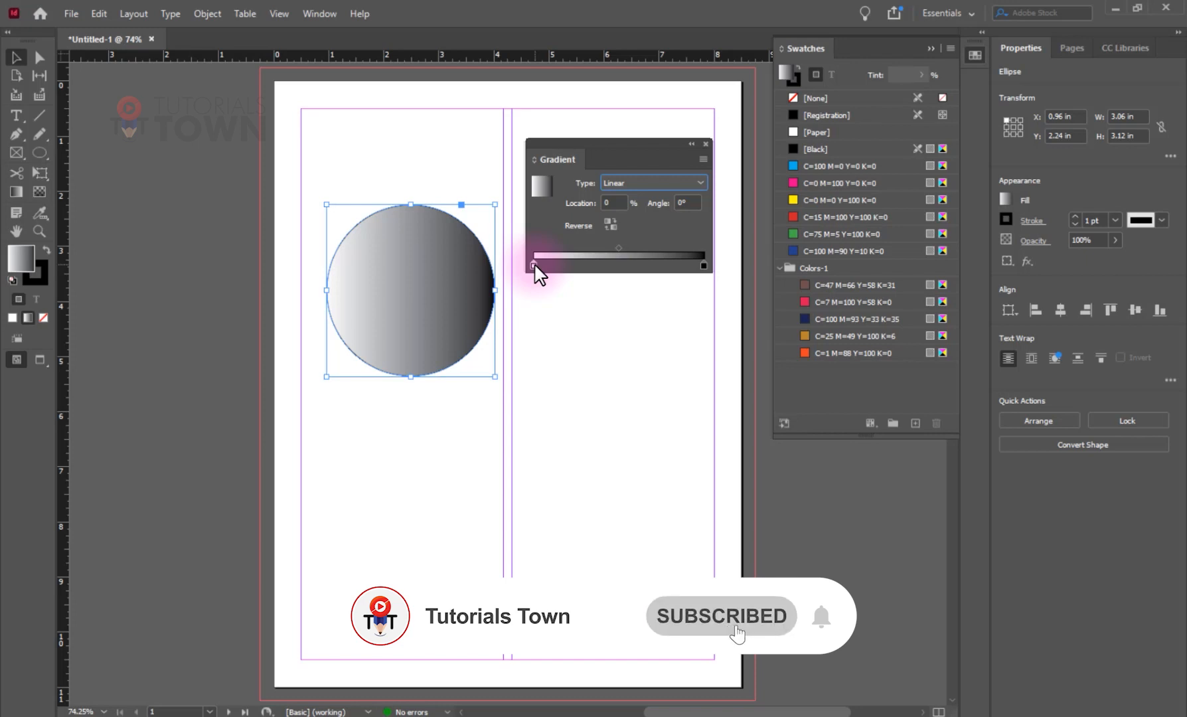
{"action": "left_click", "coordinate": [704, 267]}
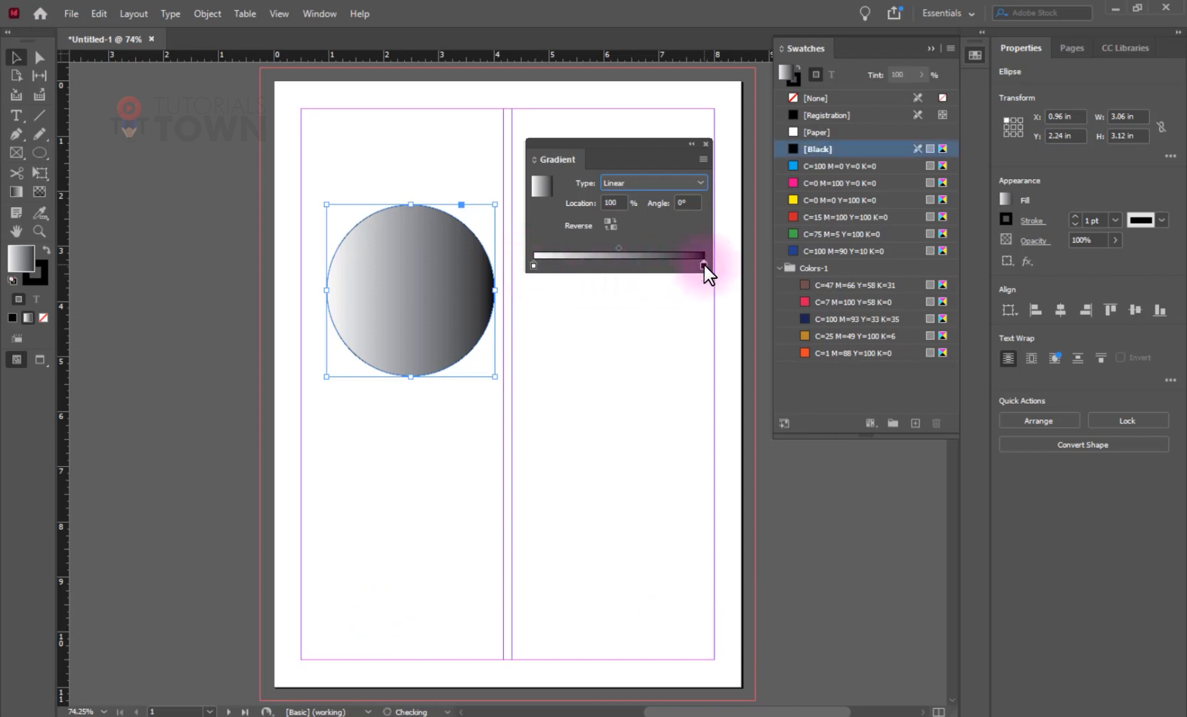
{"action": "left_click", "coordinate": [533, 266]}
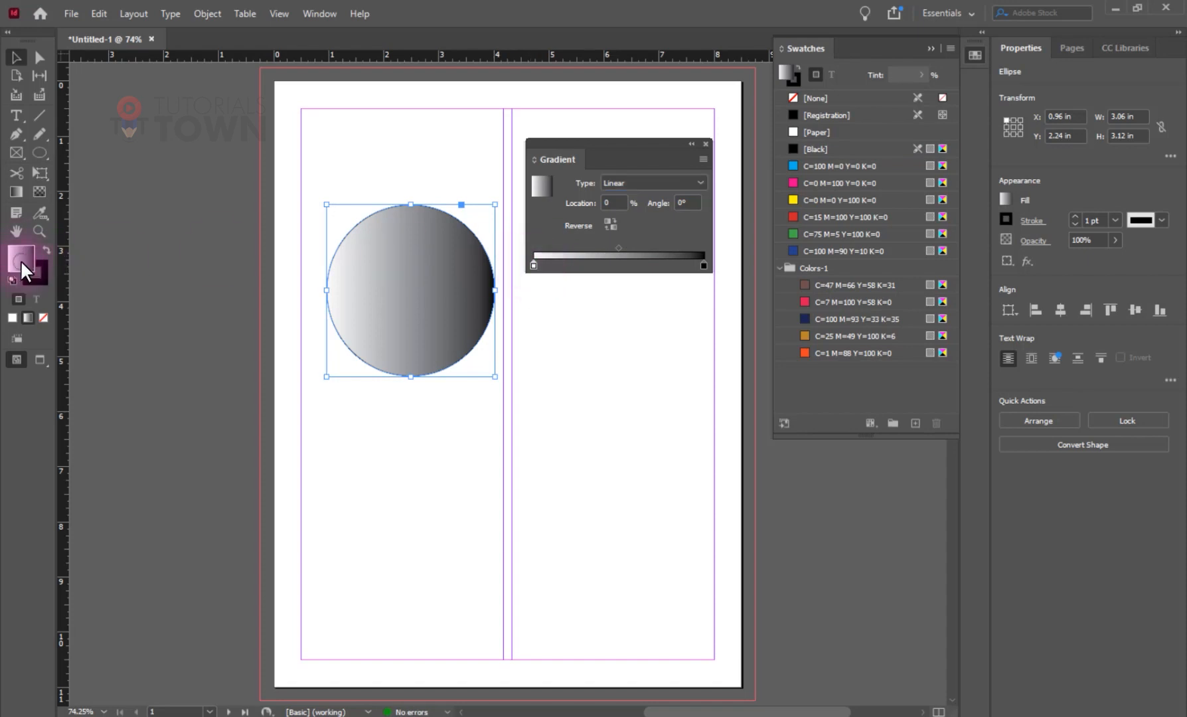
{"action": "double_click", "coordinate": [20, 260]}
{"action": "left_click", "coordinate": [427, 414]}
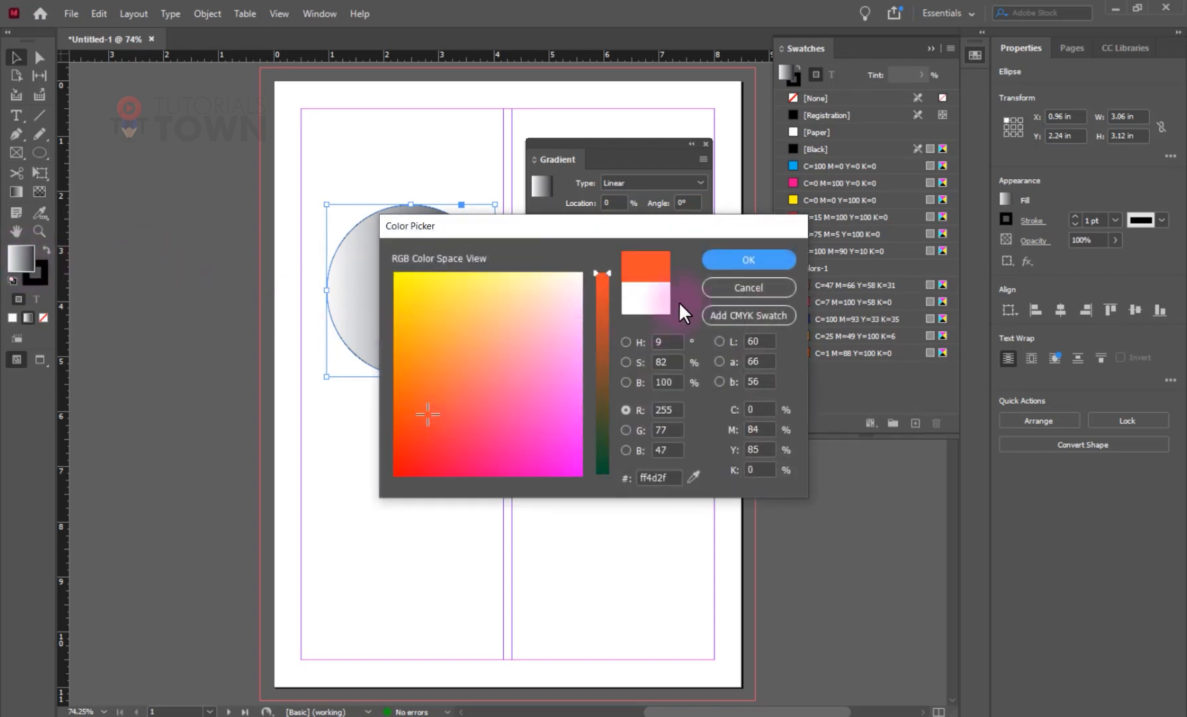
{"action": "left_click", "coordinate": [714, 261]}
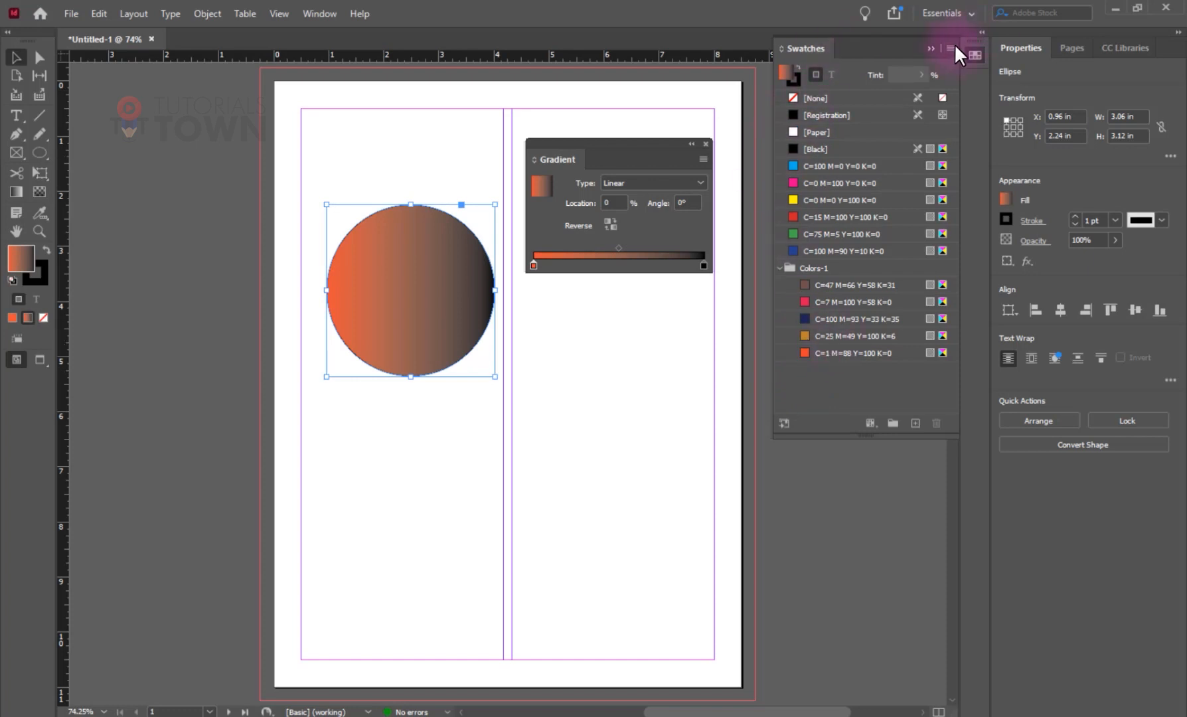
- Replace the gradient's start stop with swatch C=100 M=93 Y=33 K=35 and its end stop with C=25 M=49 Y=100 K=6
{"action": "left_click", "coordinate": [930, 48]}
{"action": "left_click", "coordinate": [972, 56]}
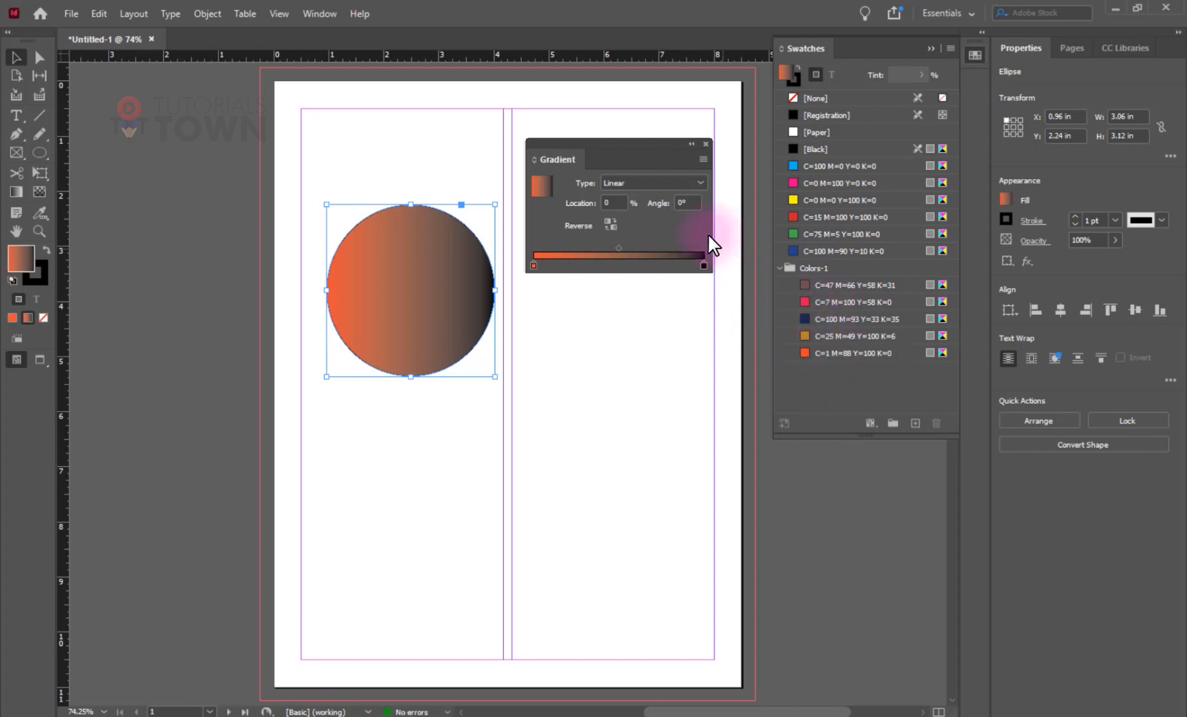
{"action": "left_click_drag", "start_coordinate": [823, 335], "coordinate": [630, 264]}
{"action": "left_click_drag", "start_coordinate": [704, 267], "coordinate": [702, 321]}
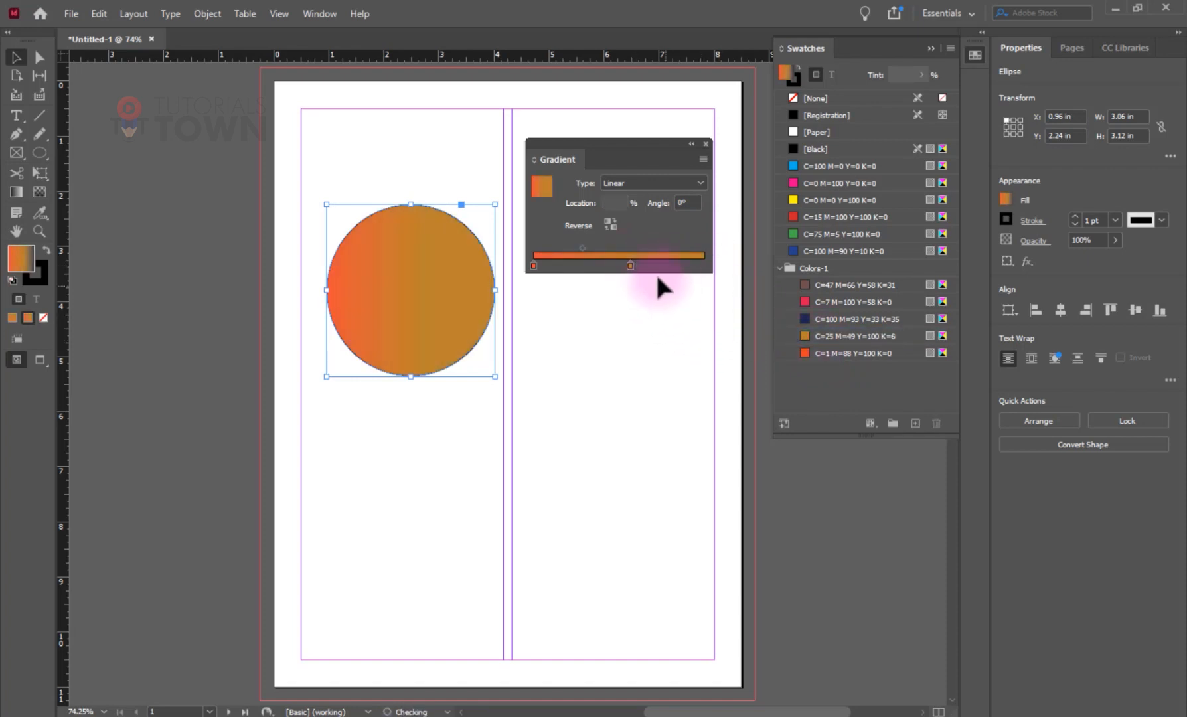
{"action": "left_click_drag", "start_coordinate": [637, 267], "coordinate": [709, 269]}
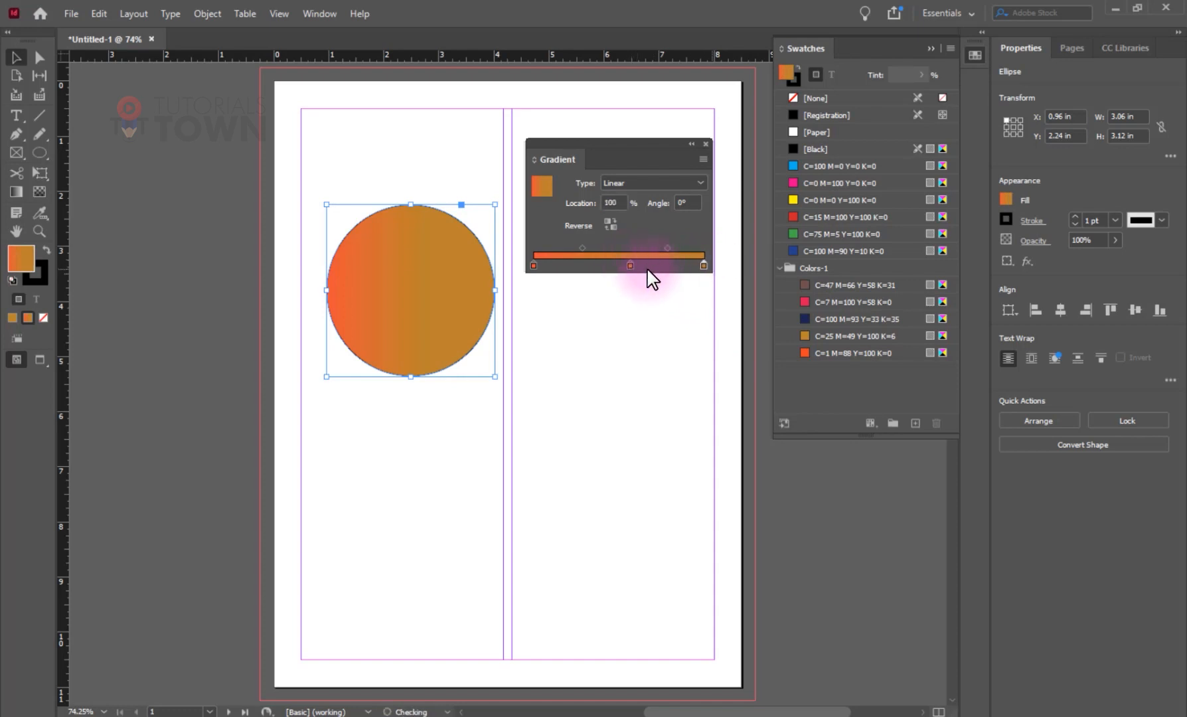
{"action": "left_click_drag", "start_coordinate": [630, 266], "coordinate": [633, 328]}
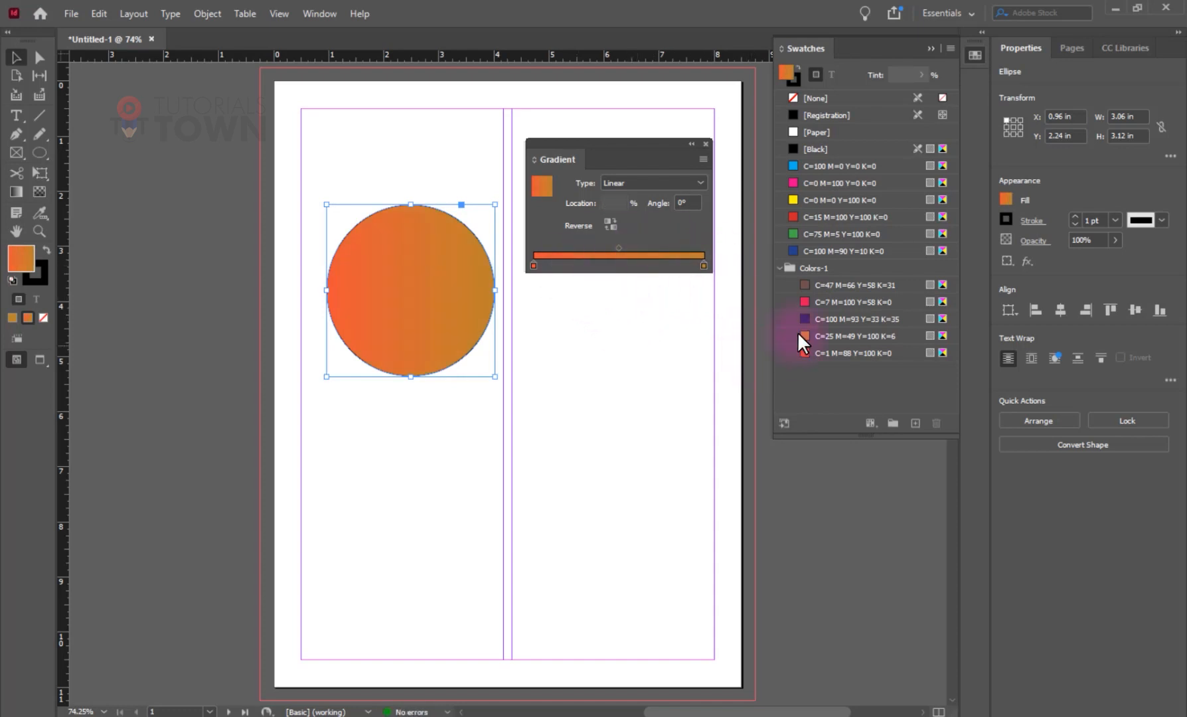
{"action": "left_click_drag", "start_coordinate": [805, 318], "coordinate": [508, 270]}
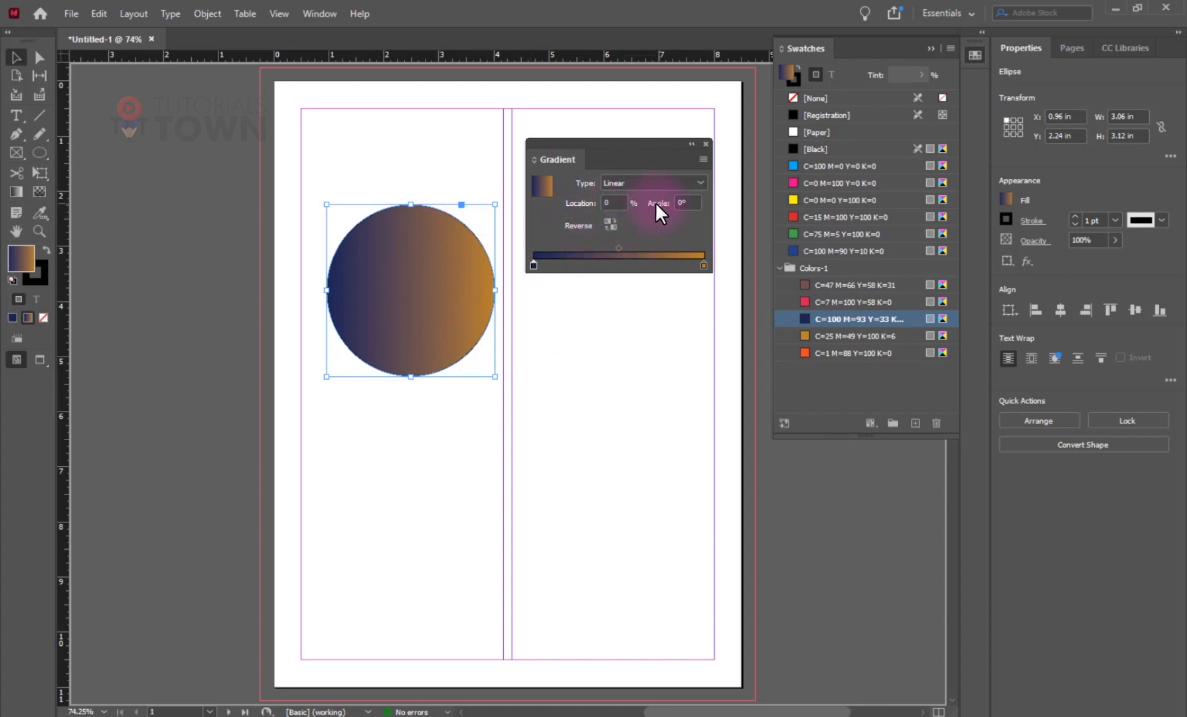
- Redraw the ellipse's gradient in several directions with the Gradient Swatch tool, ending almost horizontal at about 7.9°
{"action": "left_click", "coordinate": [687, 202]}
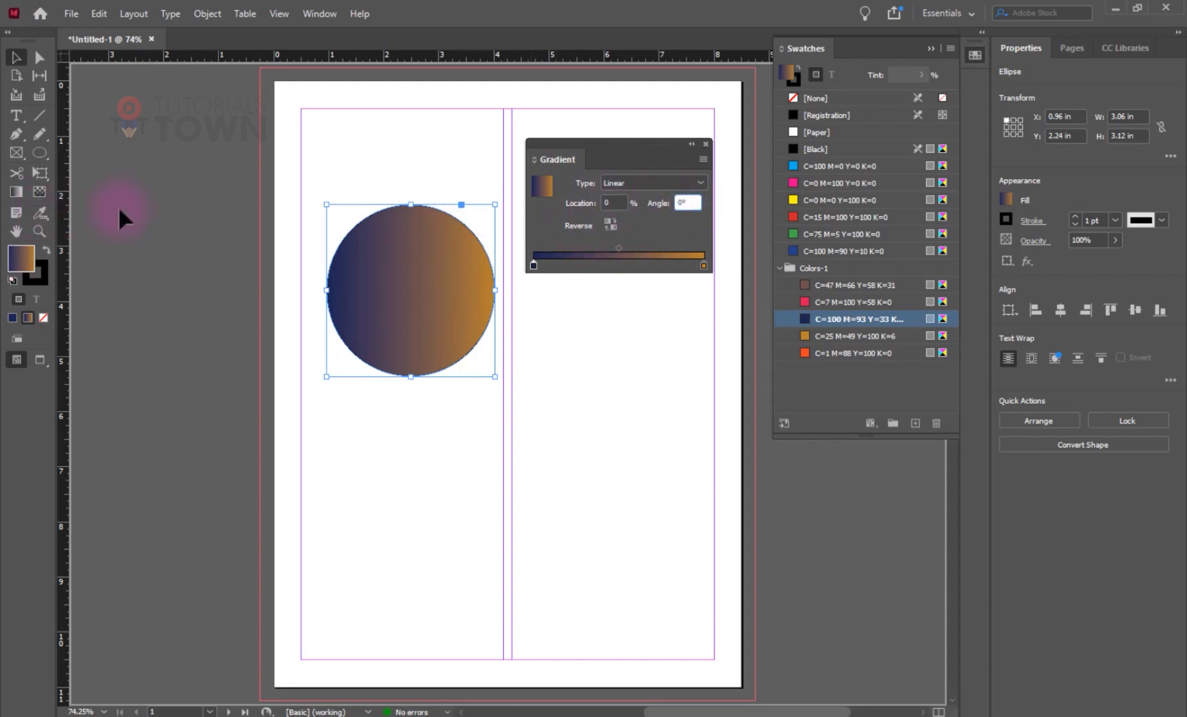
{"action": "left_click", "coordinate": [15, 192]}
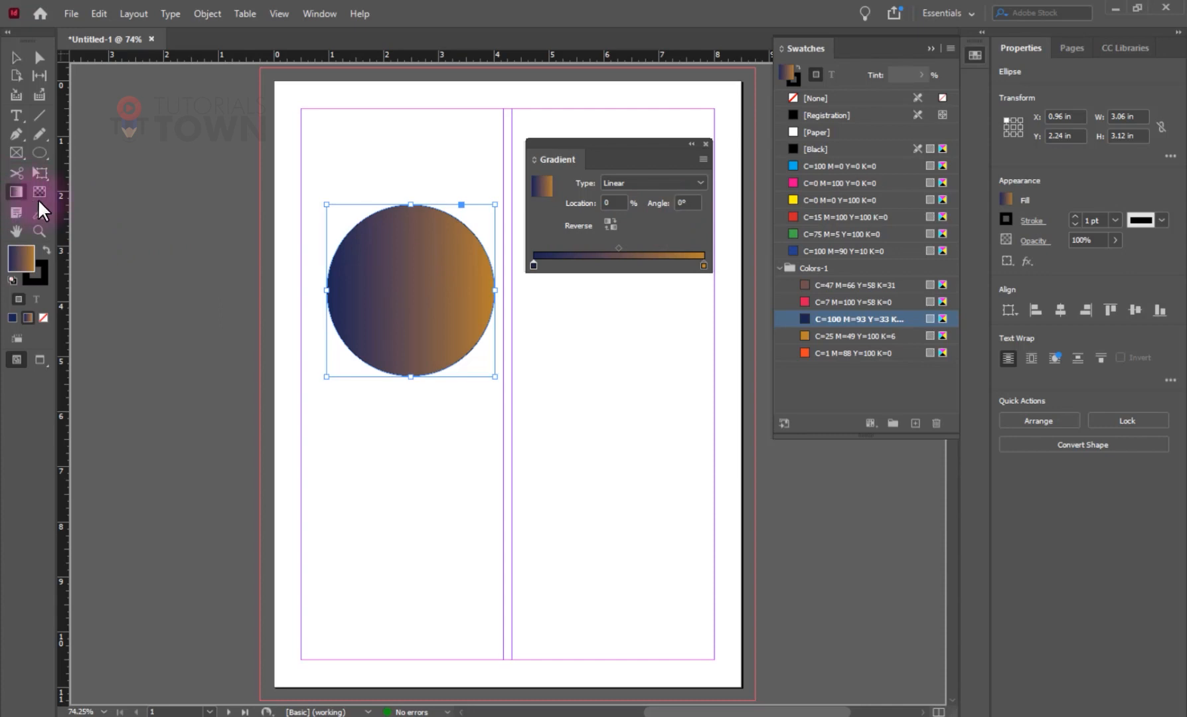
{"action": "left_click_drag", "start_coordinate": [375, 237], "coordinate": [438, 345]}
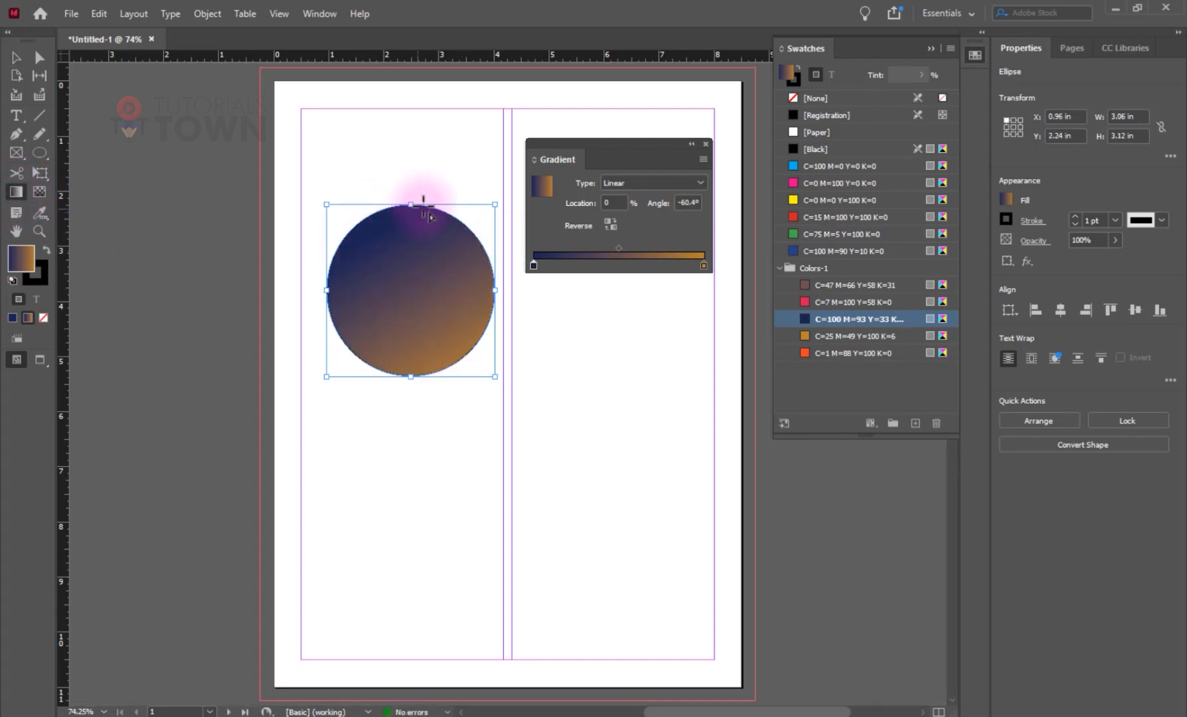
{"action": "left_click_drag", "start_coordinate": [440, 219], "coordinate": [346, 370]}
{"action": "left_click_drag", "start_coordinate": [347, 217], "coordinate": [466, 408]}
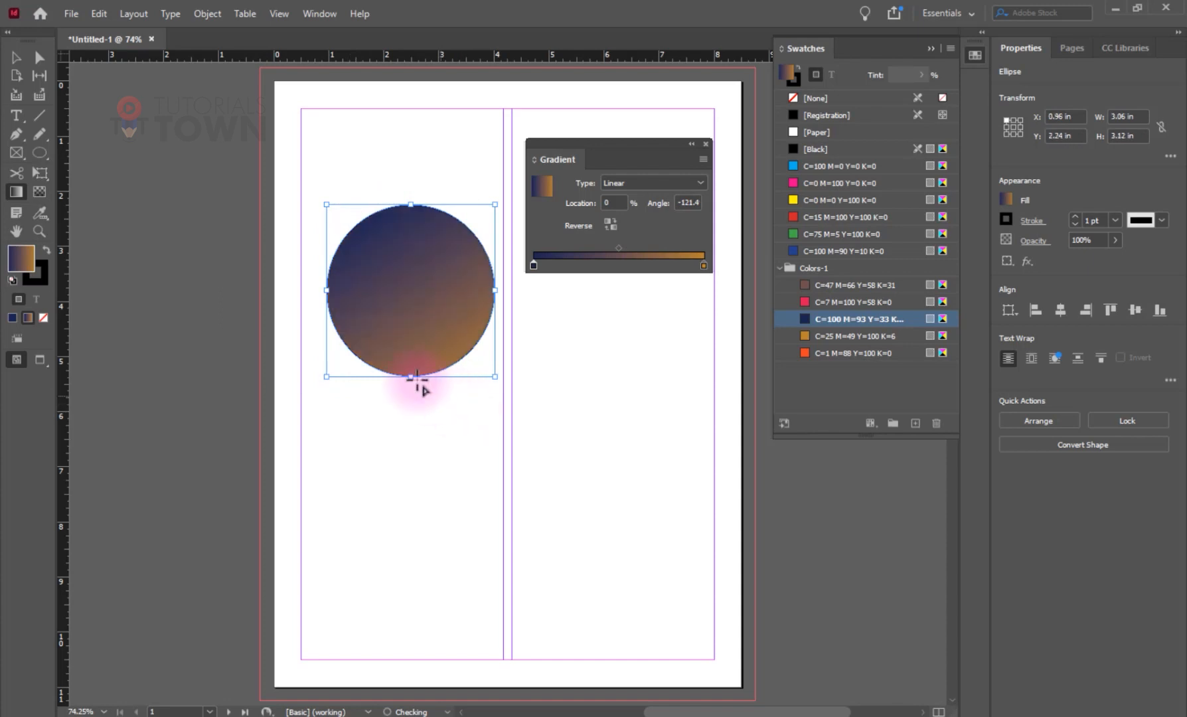
{"action": "left_click_drag", "start_coordinate": [392, 199], "coordinate": [409, 392]}
{"action": "left_click_drag", "start_coordinate": [330, 315], "coordinate": [507, 291]}
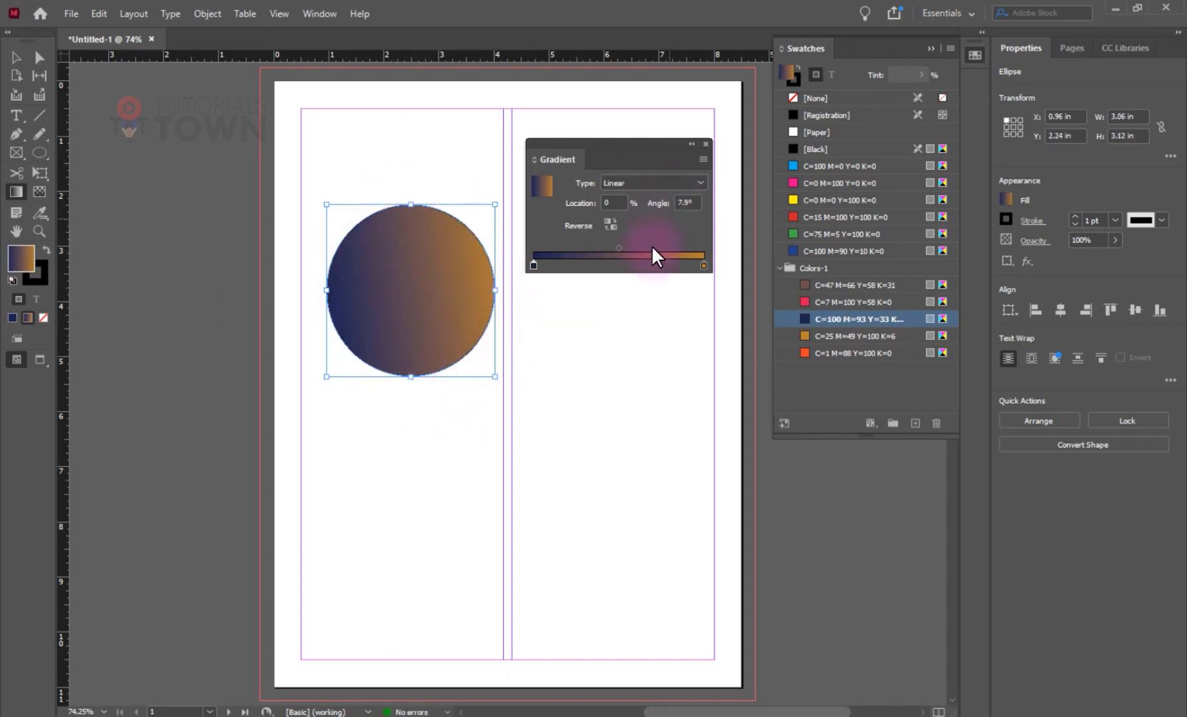
- Move the gradient's dark blue start stop to a location of about 13.6%
{"action": "left_click", "coordinate": [703, 266]}
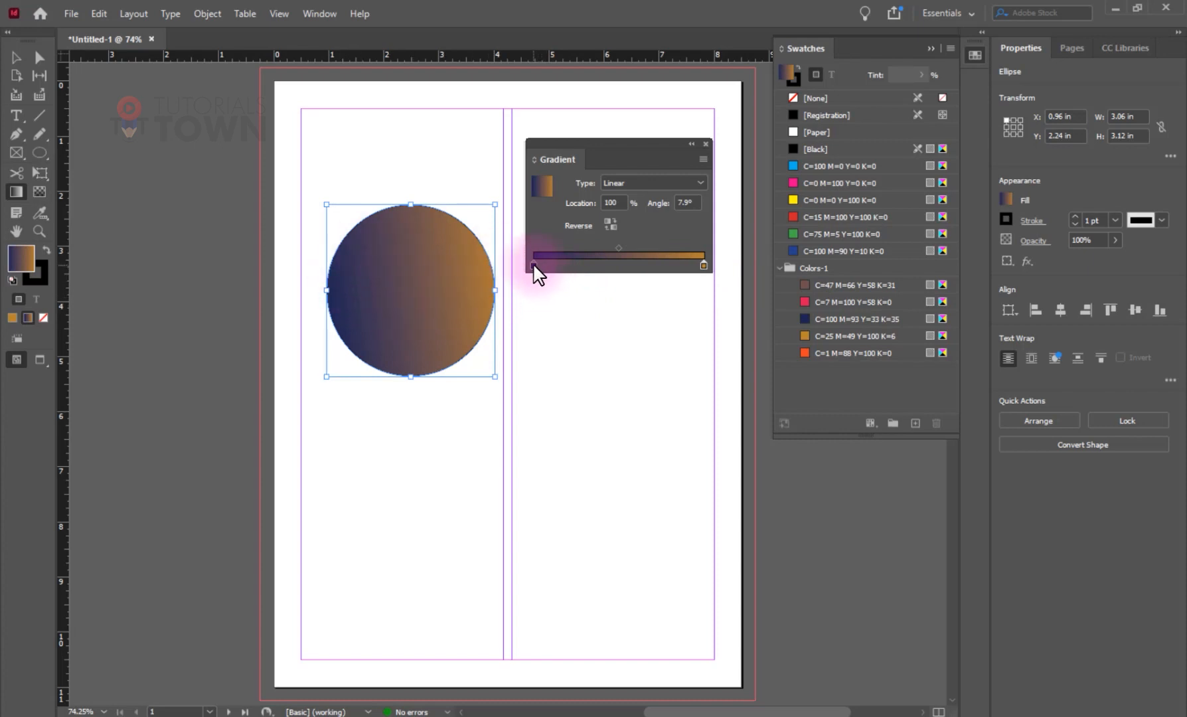
{"action": "left_click", "coordinate": [533, 265]}
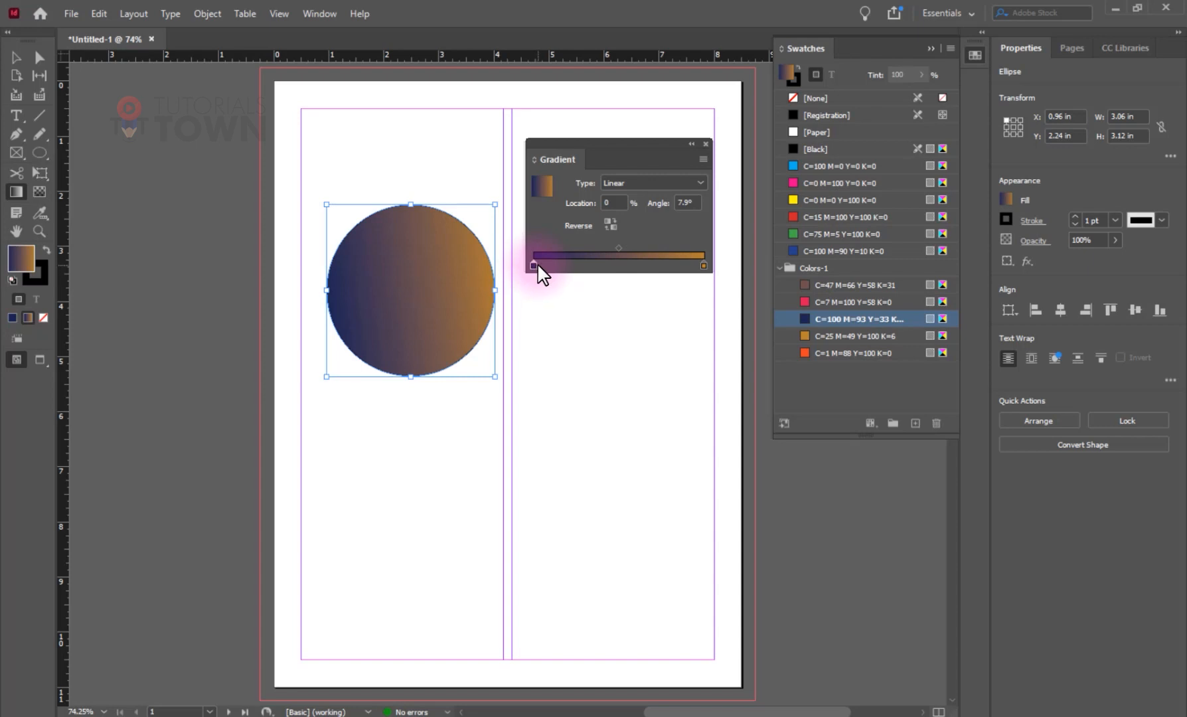
{"action": "left_click_drag", "start_coordinate": [534, 266], "coordinate": [557, 266]}
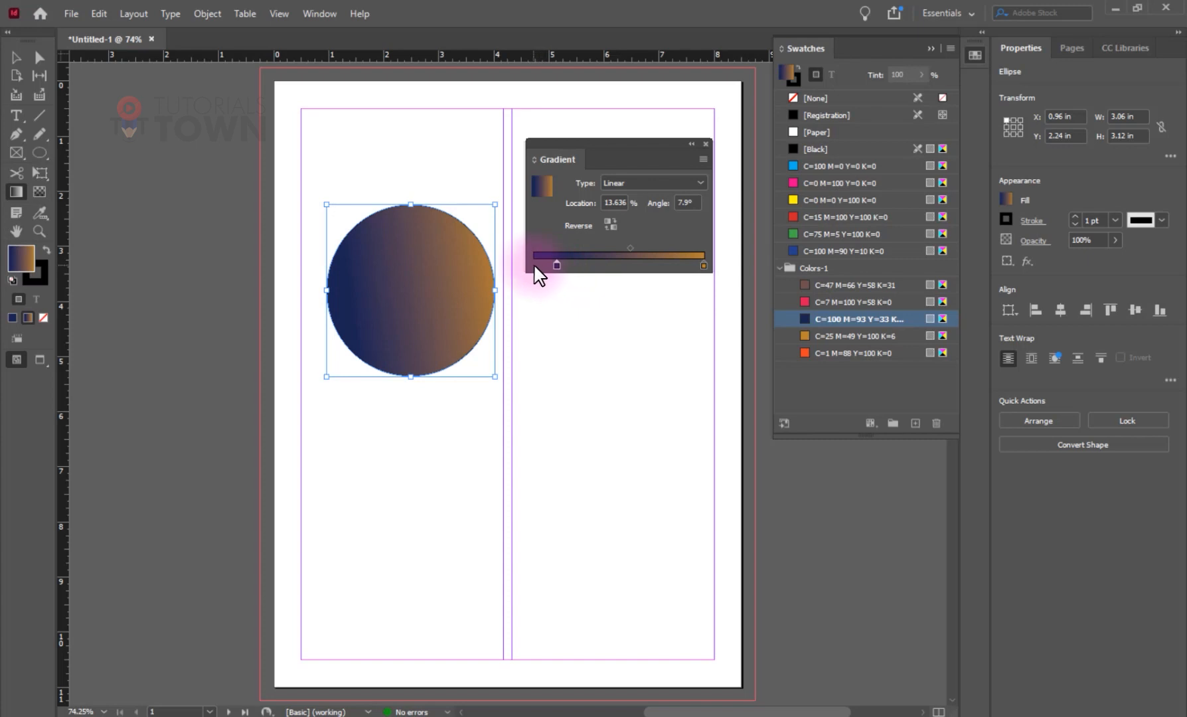
- Add a second dark blue stop and spread the gradient's stops: dark blue at about 0.5% and 98.6%, gold at about 53%
{"action": "left_click", "coordinate": [537, 265]}
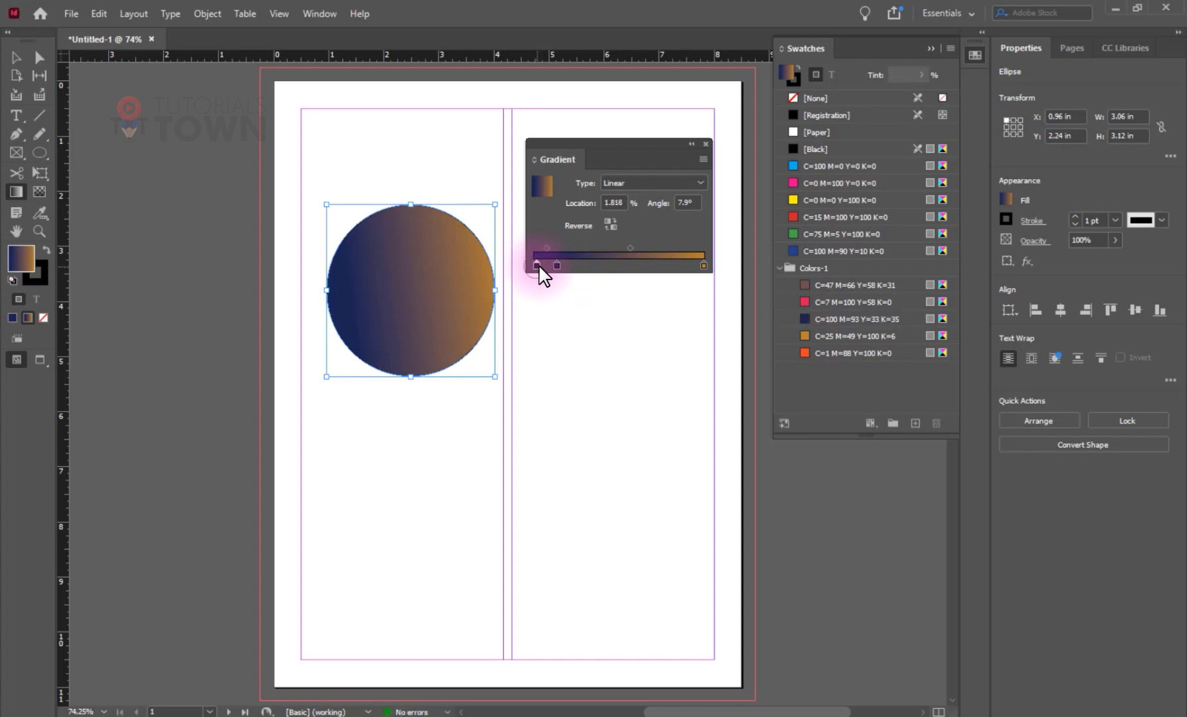
{"action": "left_click_drag", "start_coordinate": [537, 265], "coordinate": [658, 265]}
{"action": "left_click", "coordinate": [556, 265]}
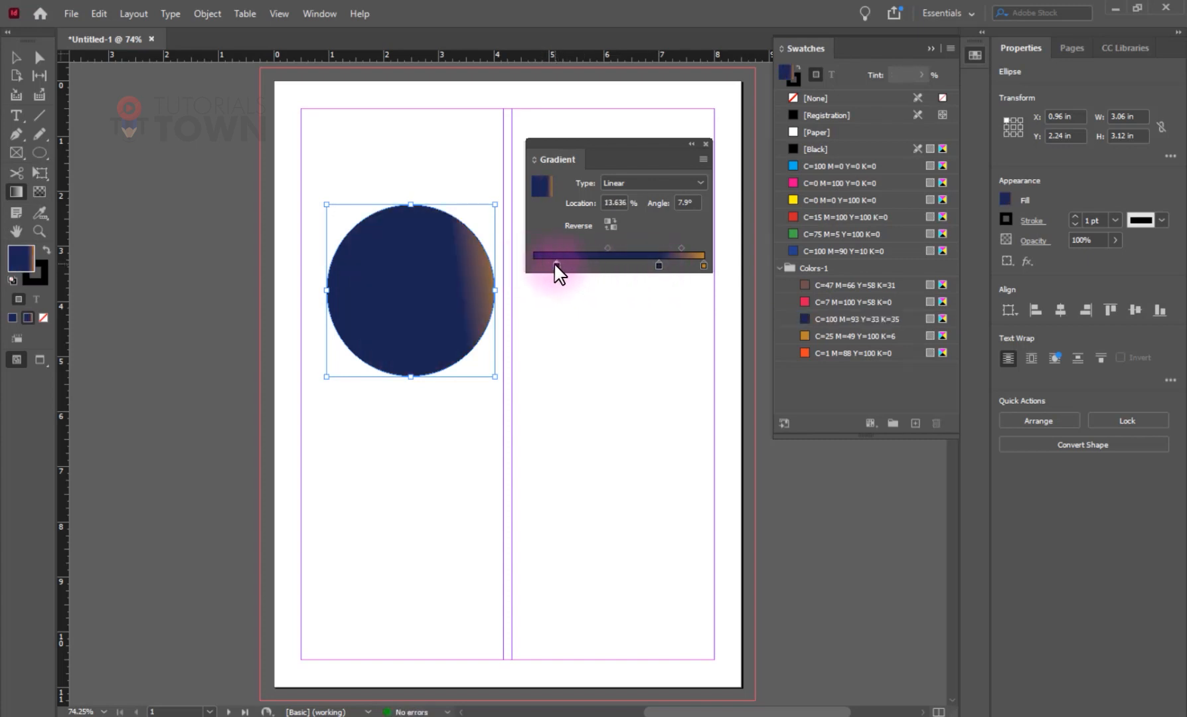
{"action": "left_click_drag", "start_coordinate": [556, 266], "coordinate": [531, 264]}
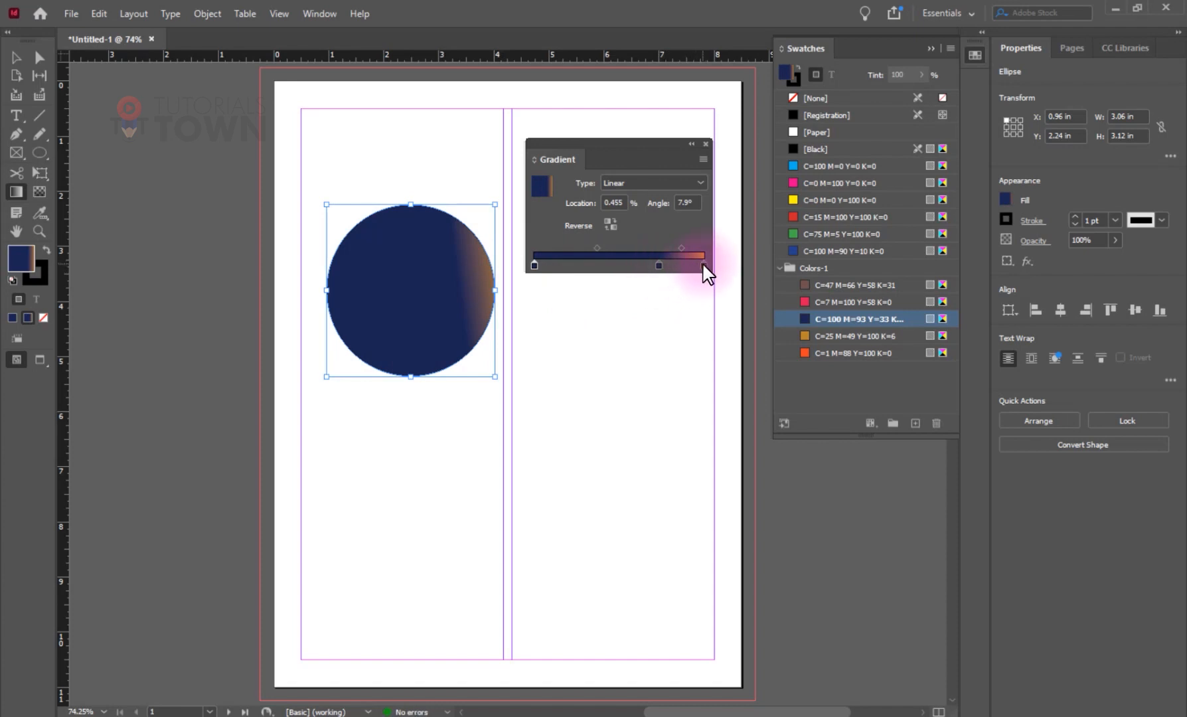
{"action": "left_click_drag", "start_coordinate": [704, 265], "coordinate": [728, 266]}
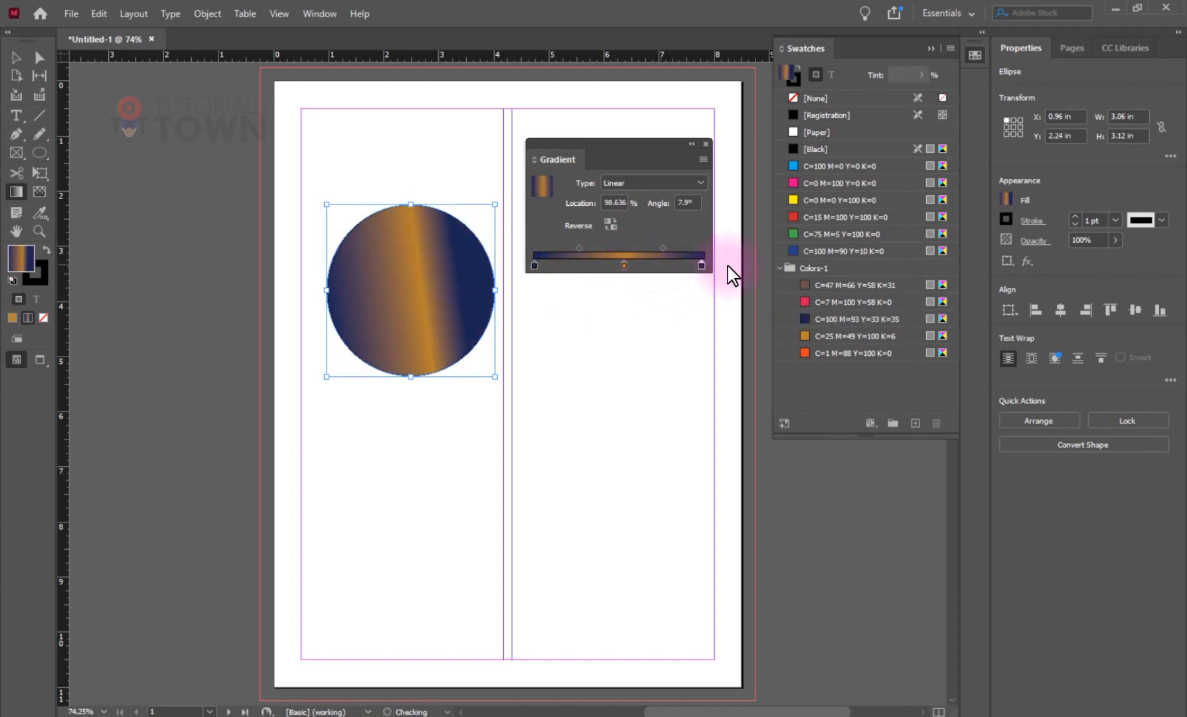
- Move the gold stop to about 30.5% and add a second stop with swatch C=25 M=49 Y=100 K=6 at about 70.9%
{"action": "left_click", "coordinate": [625, 266]}
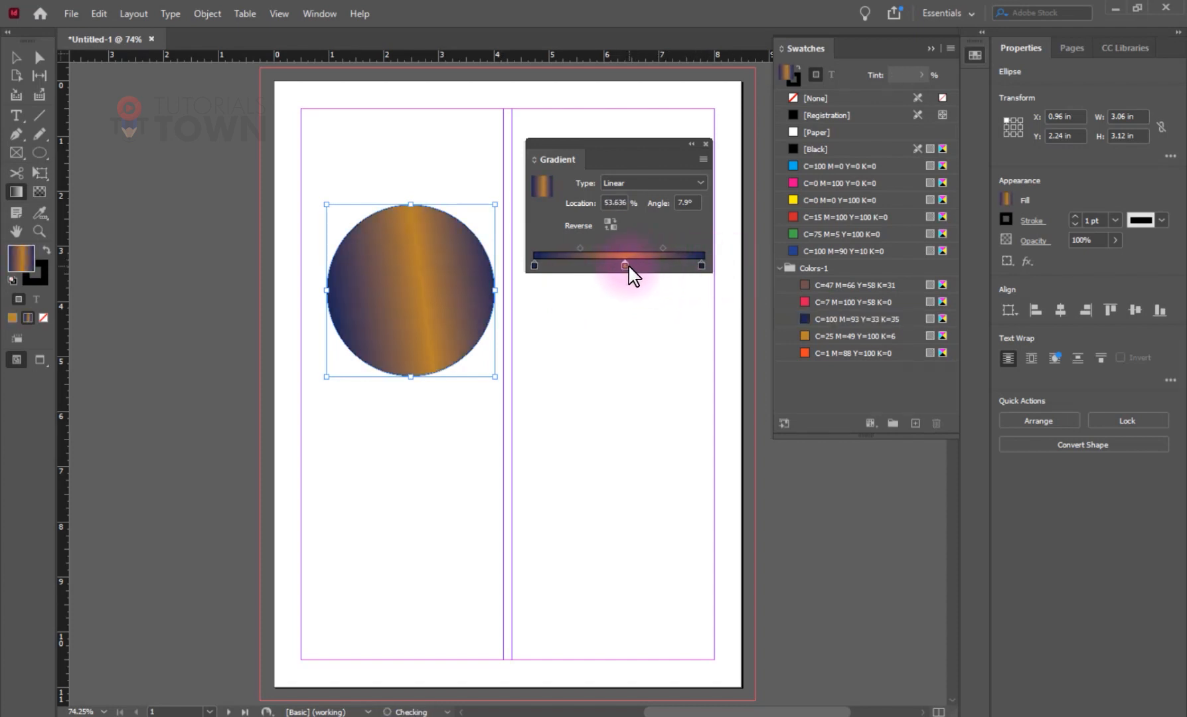
{"action": "left_click_drag", "start_coordinate": [627, 265], "coordinate": [584, 265]}
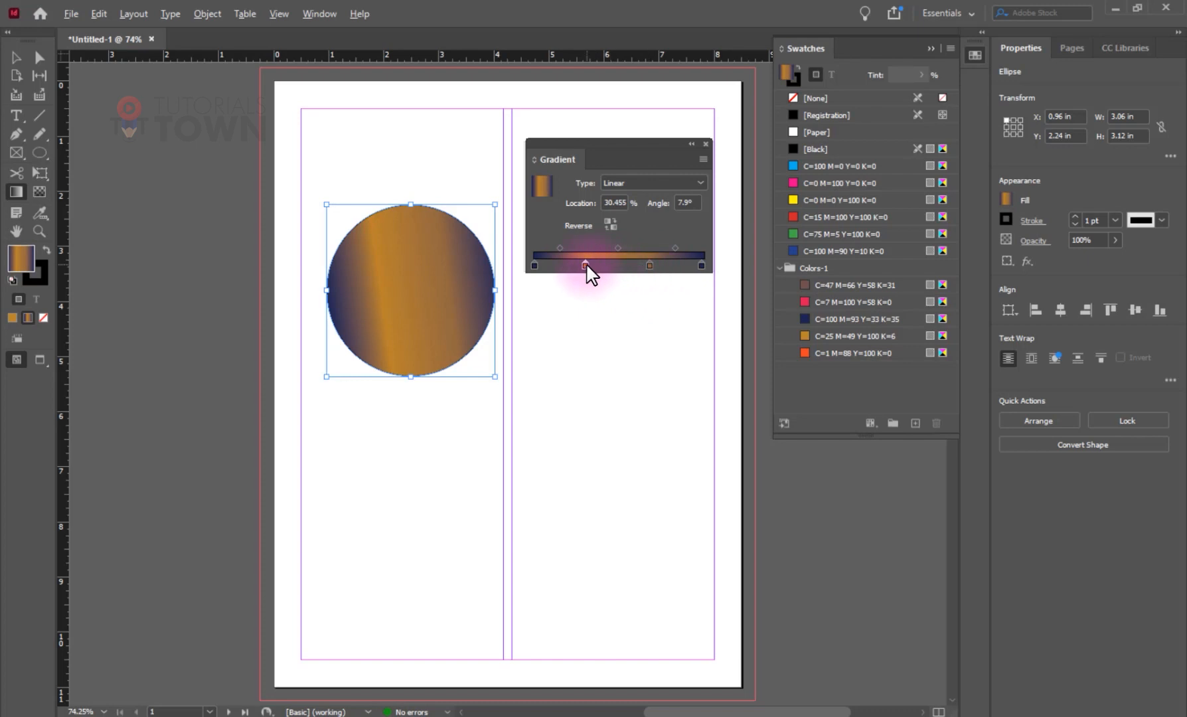
{"action": "mouse_move", "coordinate": [804, 335]}
{"action": "left_mouse_down"}
{"action": "mouse_move", "coordinate": [614, 269]}
{"action": "mouse_move", "coordinate": [654, 274]}
{"action": "left_mouse_up"}
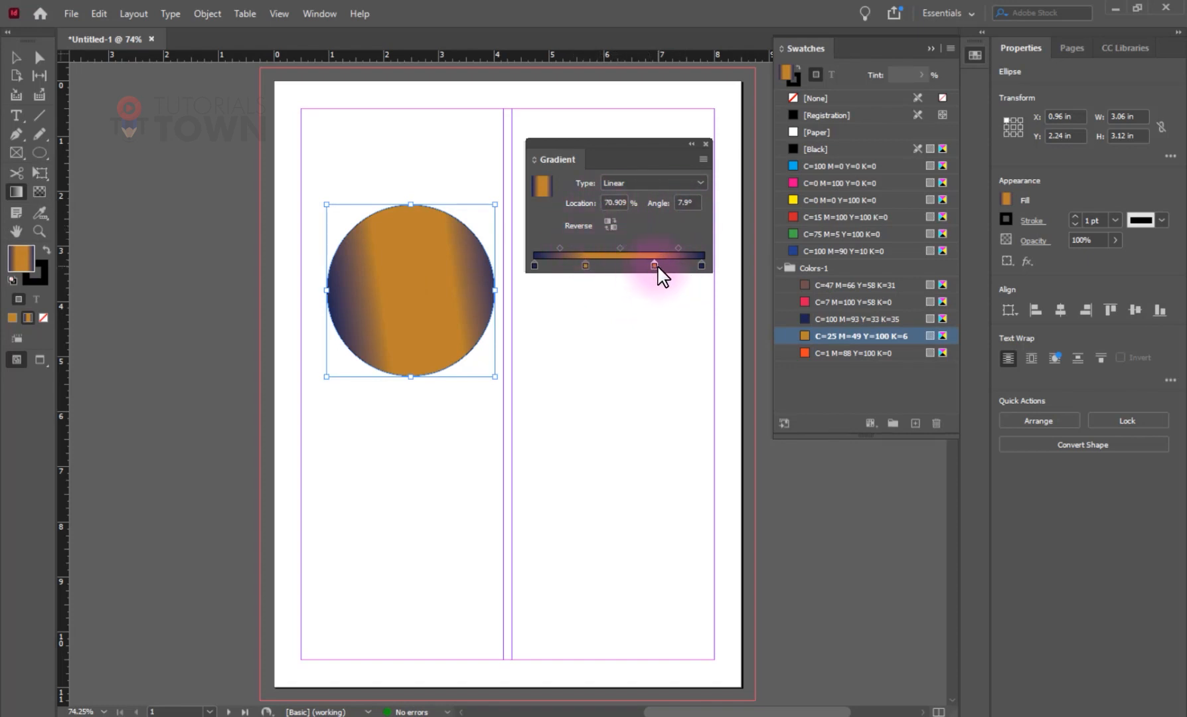
- Remove the second gold stop and the end dark blue stop, and move the remaining gold stop to about 96.8%
{"action": "left_click_drag", "start_coordinate": [655, 265], "coordinate": [657, 318]}
{"action": "left_click_drag", "start_coordinate": [701, 266], "coordinate": [681, 305]}
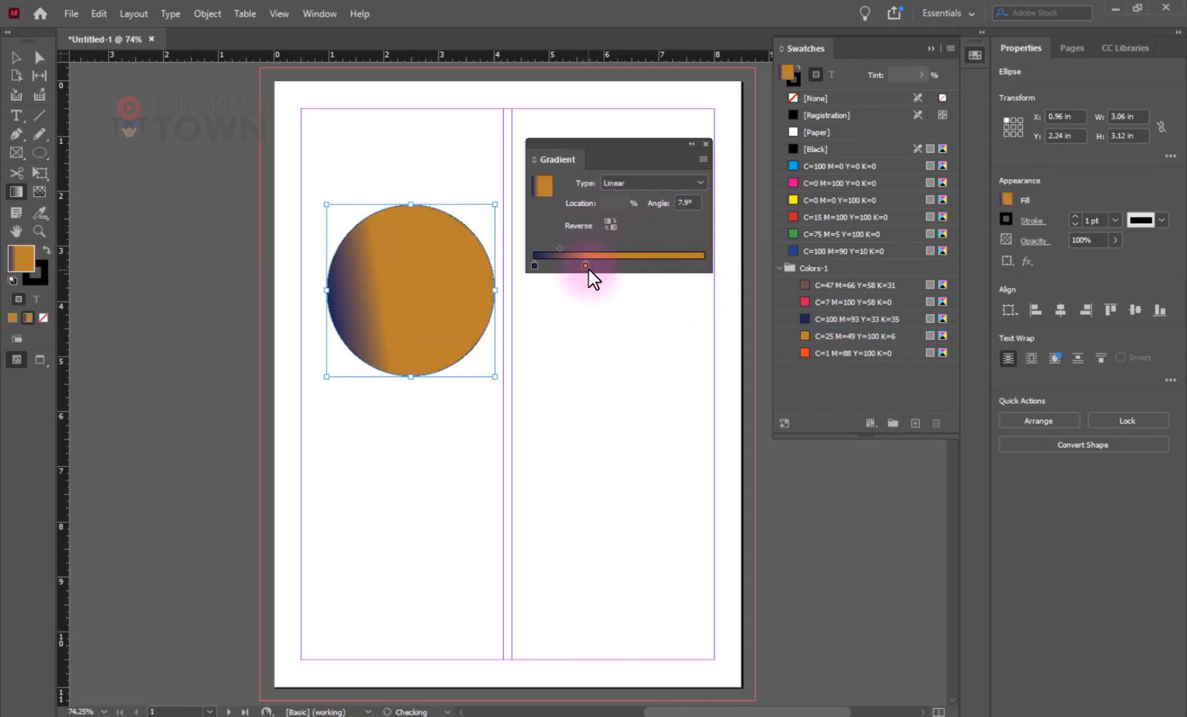
{"action": "left_click_drag", "start_coordinate": [585, 266], "coordinate": [699, 266]}
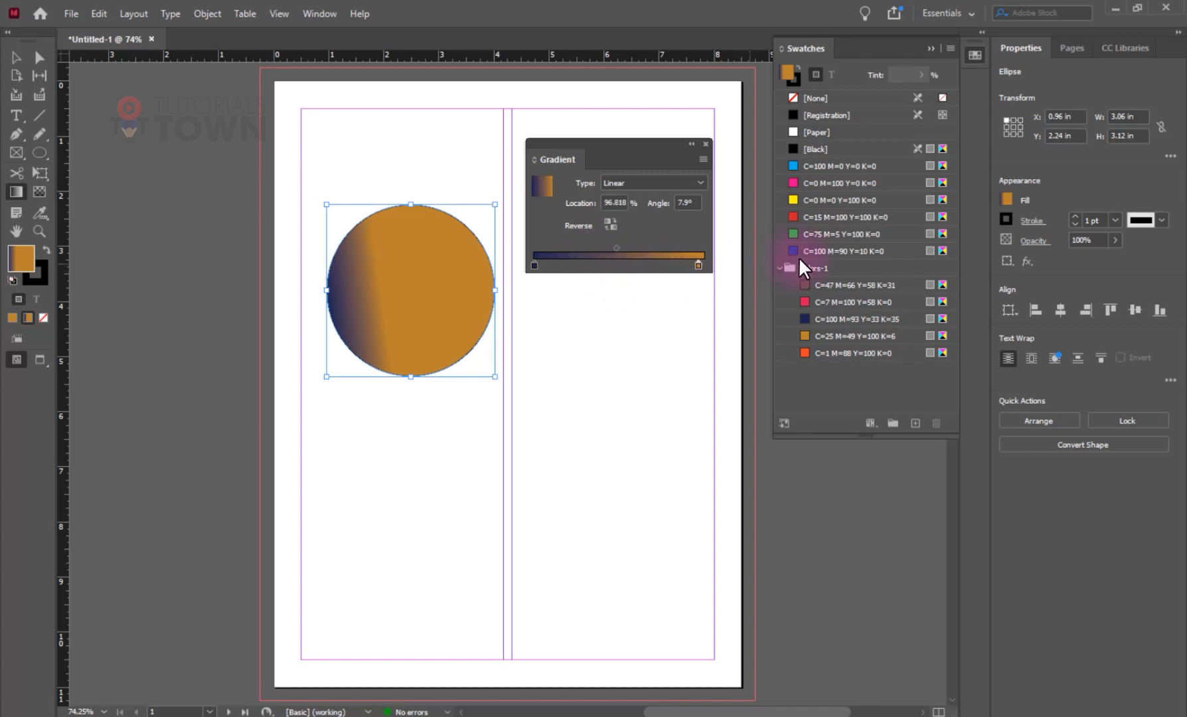
- Reverse the ellipse's gradient so that it runs from gold to dark blue
{"action": "left_click", "coordinate": [608, 225]}
{"action": "left_click", "coordinate": [608, 227]}
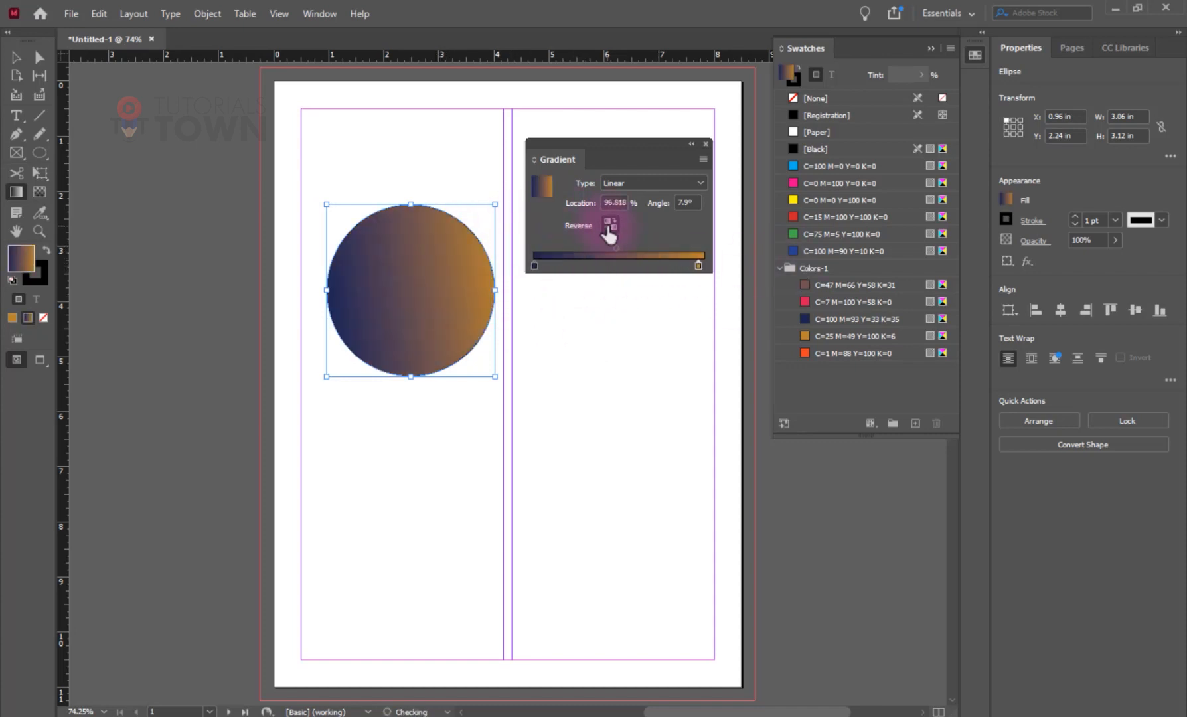
{"action": "left_click", "coordinate": [608, 227]}
- Compare the linear and radial gradient types on the ellipse, and leave the type set to Radial
{"action": "left_click", "coordinate": [625, 184]}
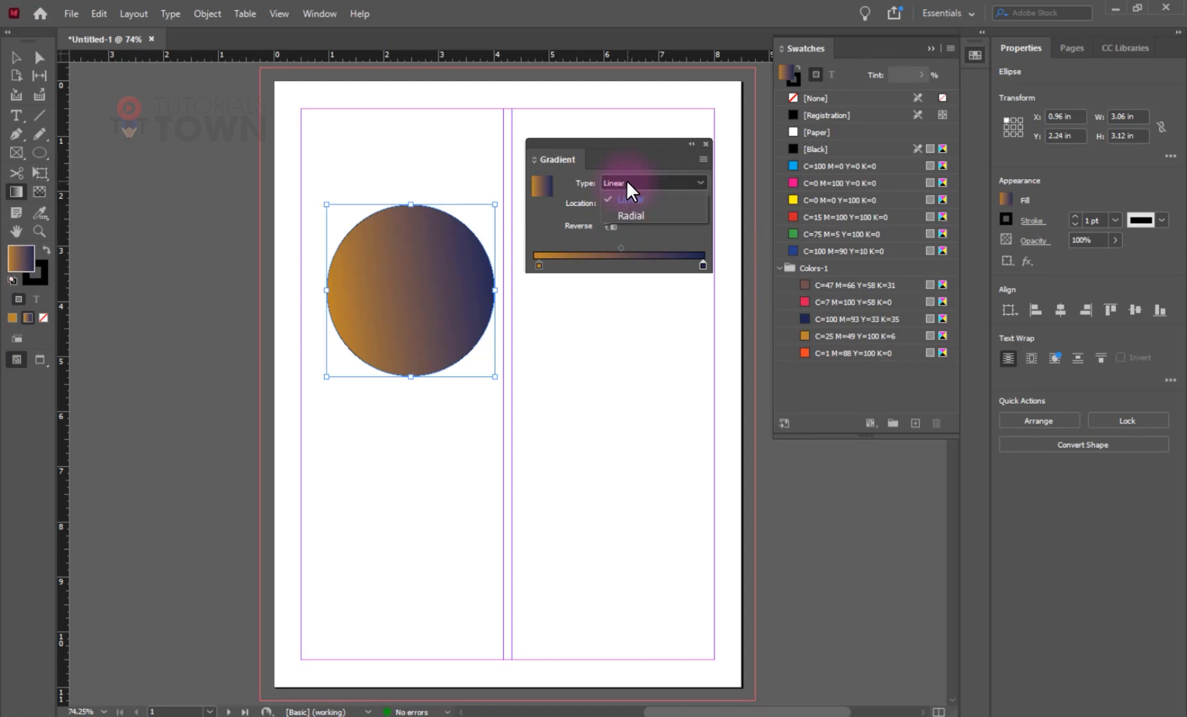
{"action": "left_click", "coordinate": [622, 216]}
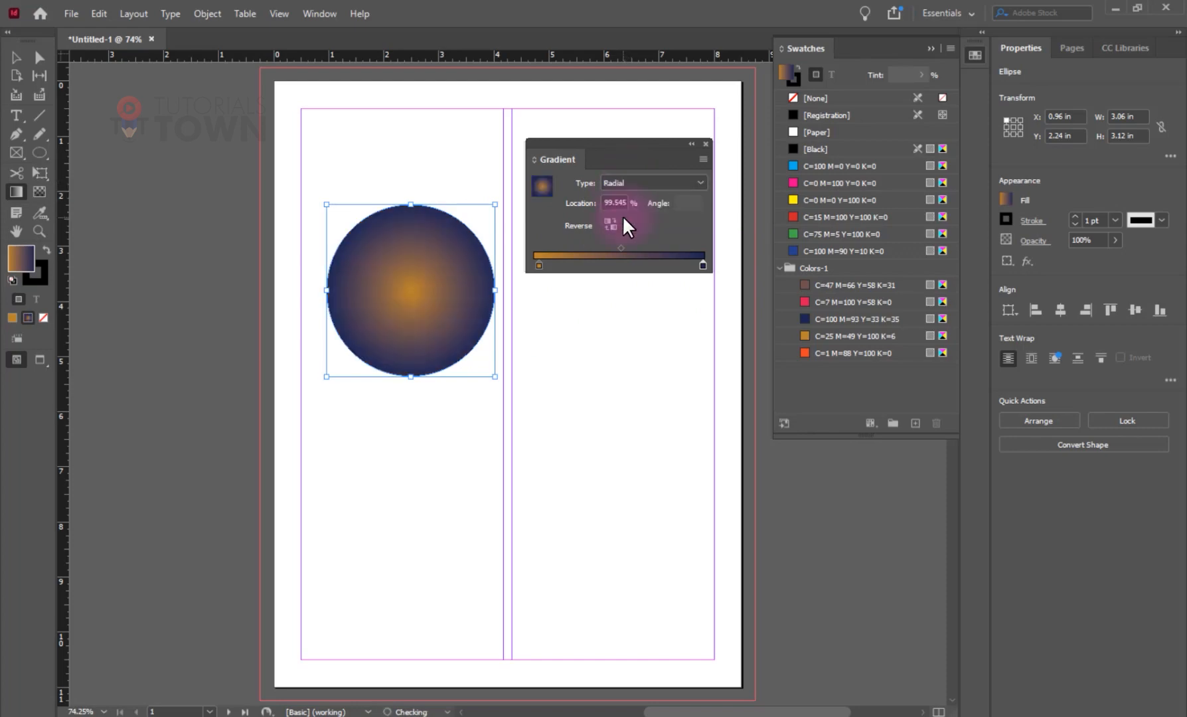
{"action": "left_click", "coordinate": [641, 176]}
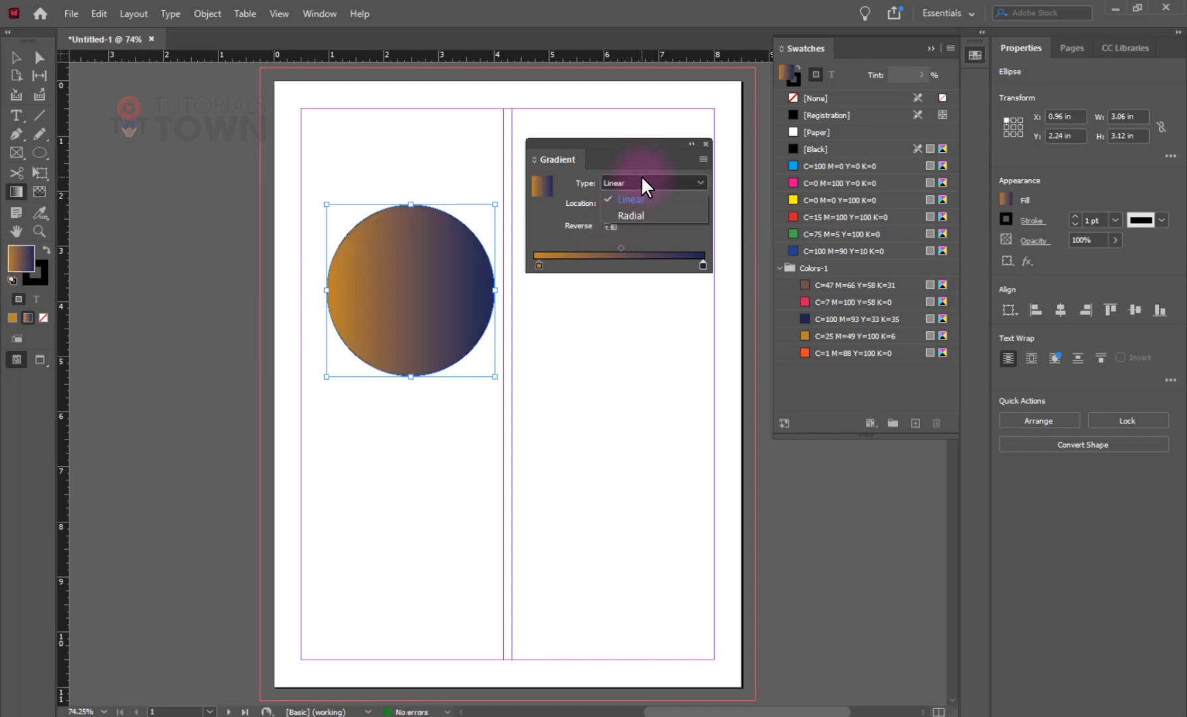
{"action": "left_click", "coordinate": [629, 213]}
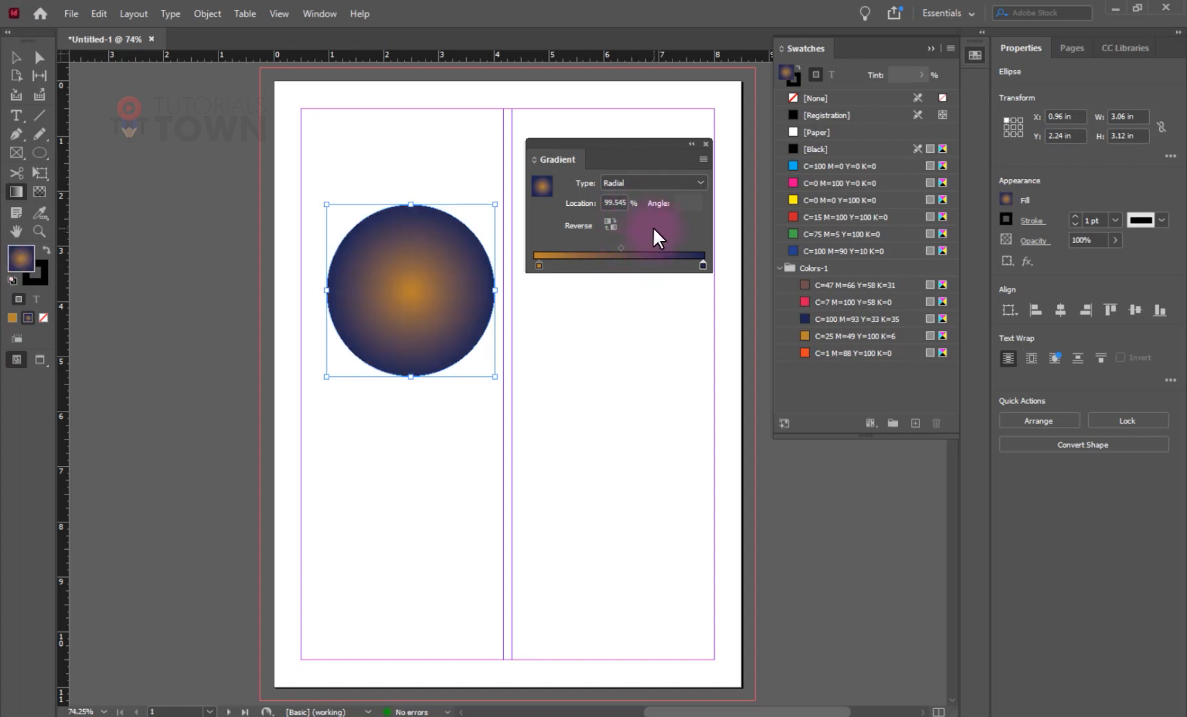
- Close the gradient settings and move the ellipse to the page's upper-left margin corner at X 0.5 in, Y 0.5 in
{"action": "left_click", "coordinate": [705, 144]}
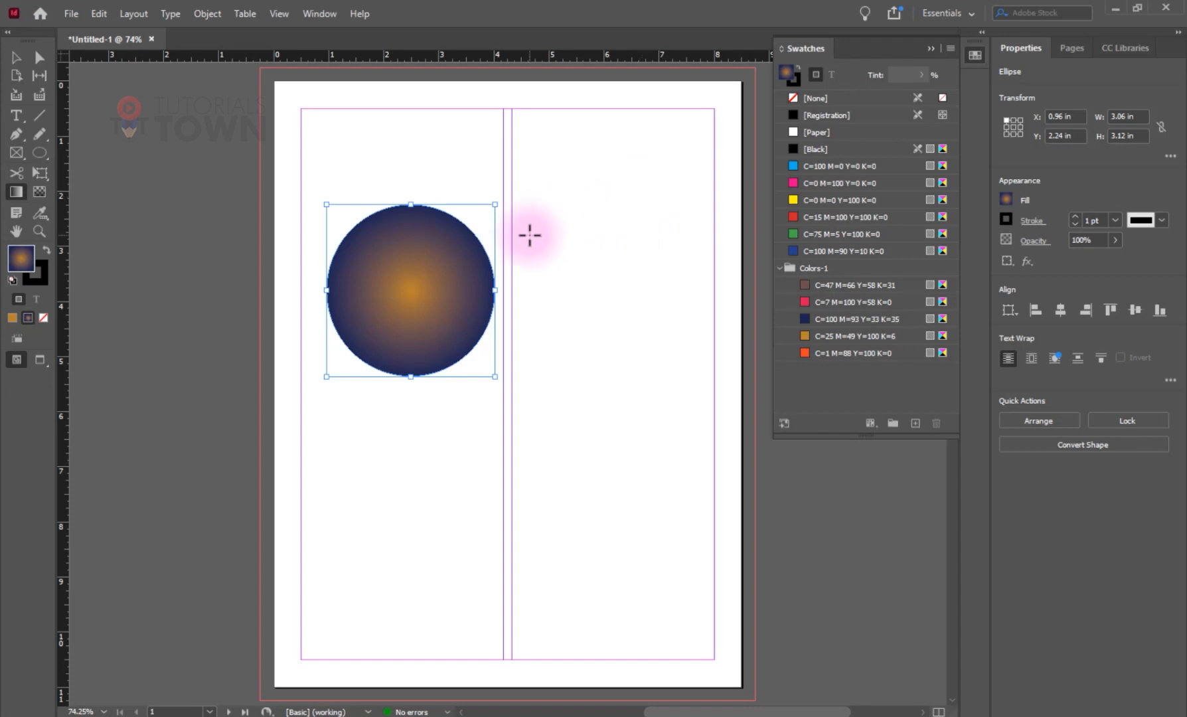
{"action": "left_click", "coordinate": [17, 58]}
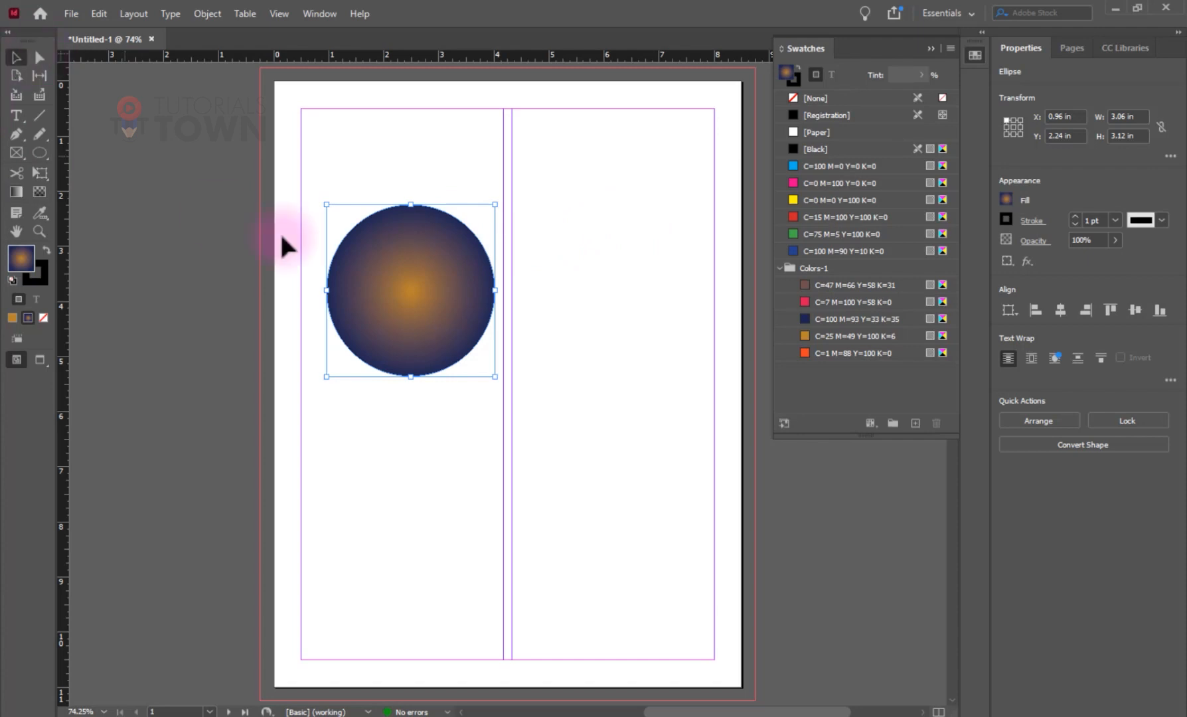
{"action": "left_click_drag", "start_coordinate": [397, 341], "coordinate": [367, 243]}
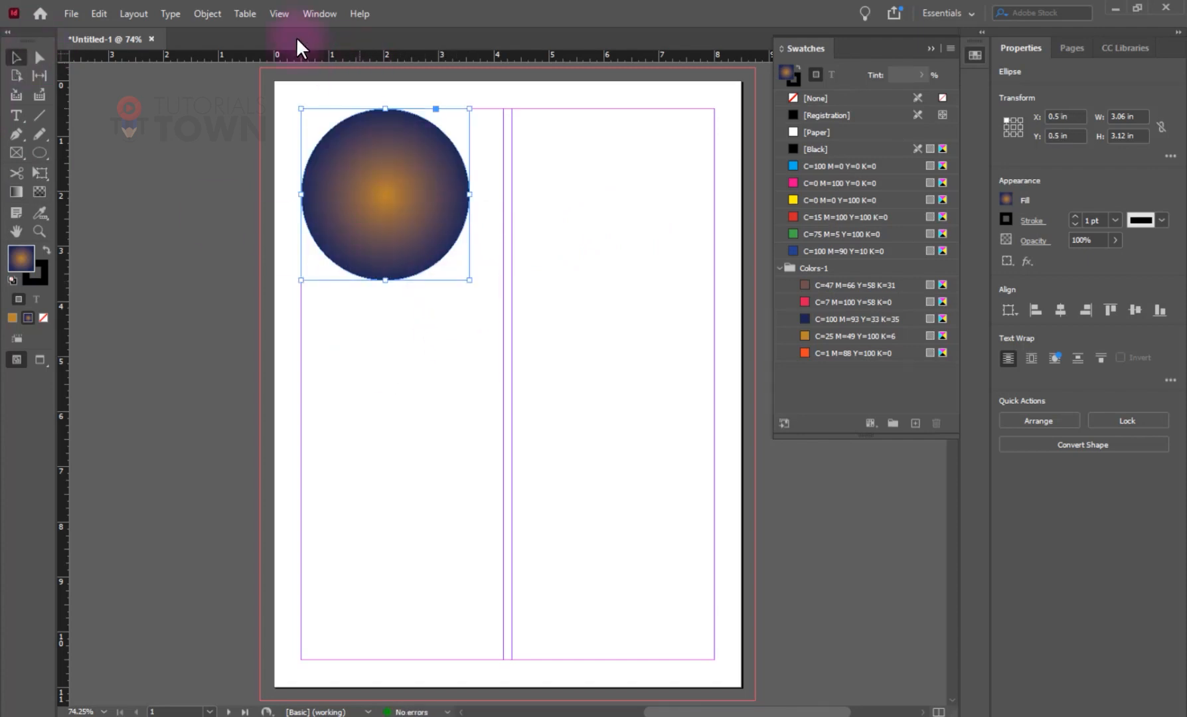
- Show the Control panel, go through the ellipse's X position, width and height fields, and hide the panel again
{"action": "left_click", "coordinate": [322, 14]}
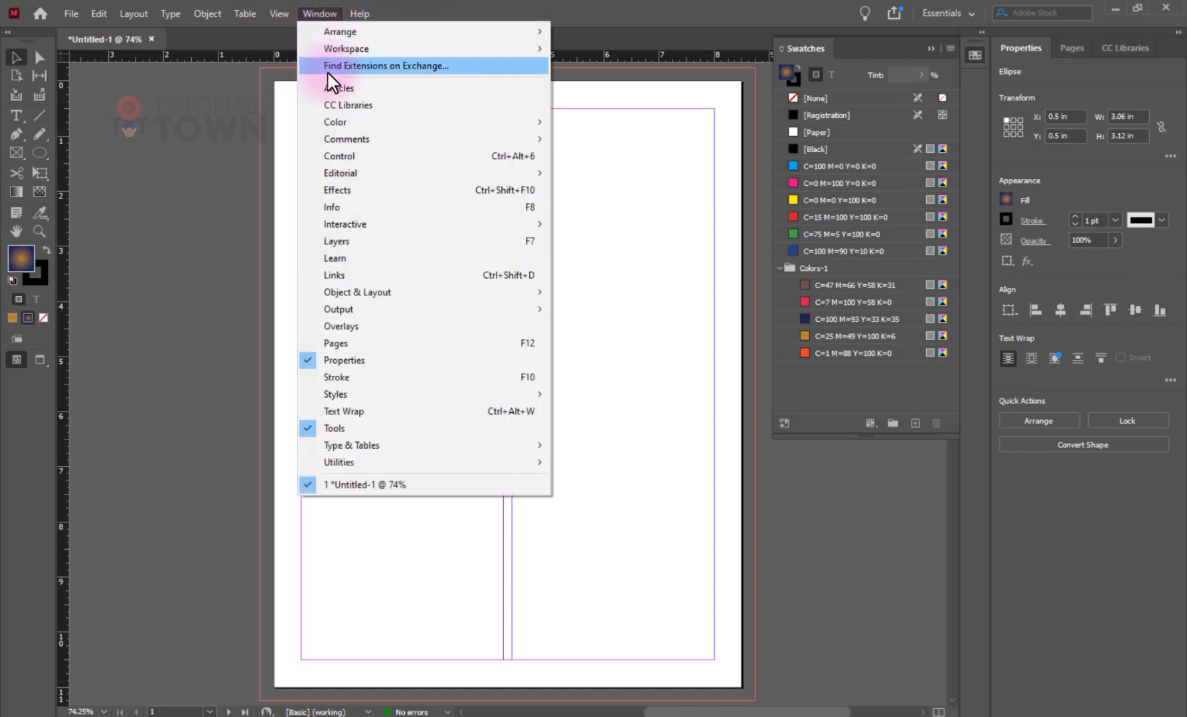
{"action": "key", "text": "Escape"}
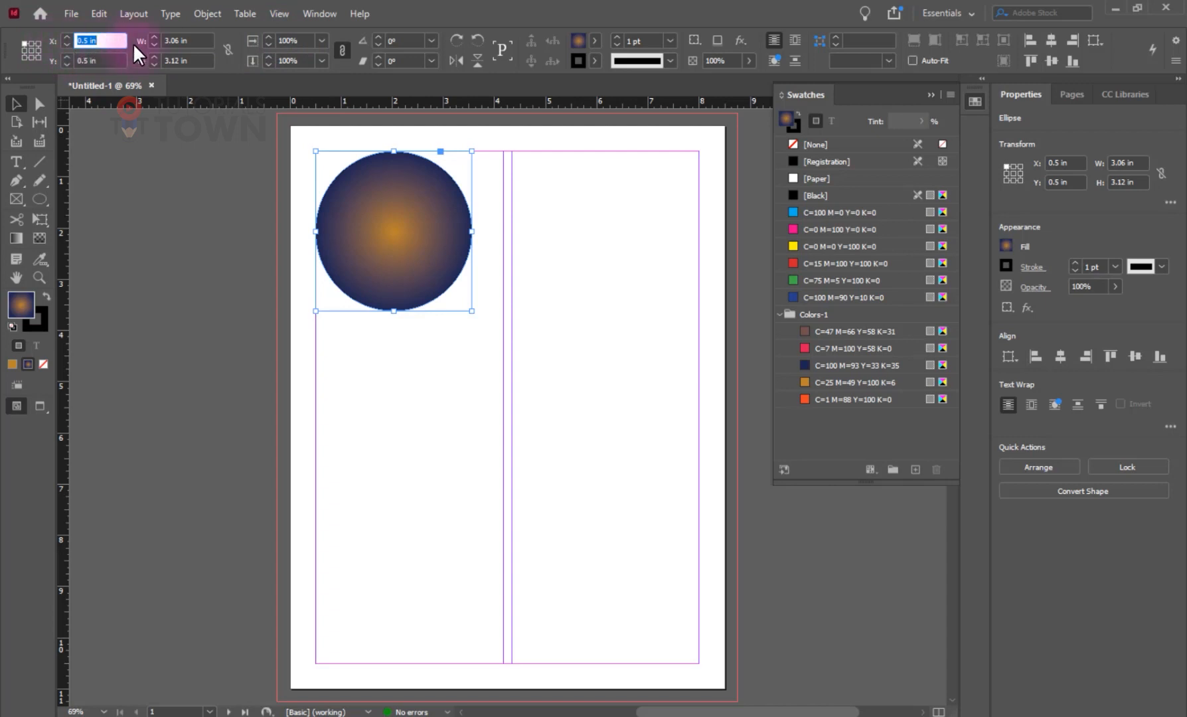
{"action": "key", "text": "Tab"}
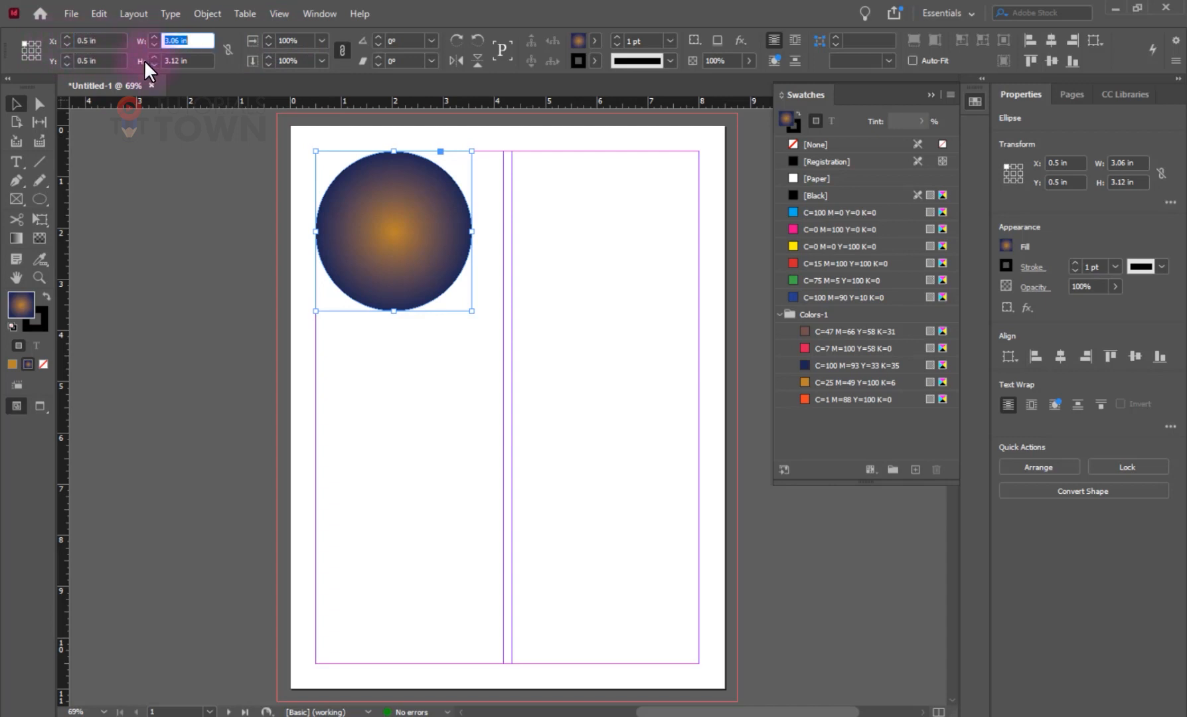
{"action": "key", "text": "Tab"}
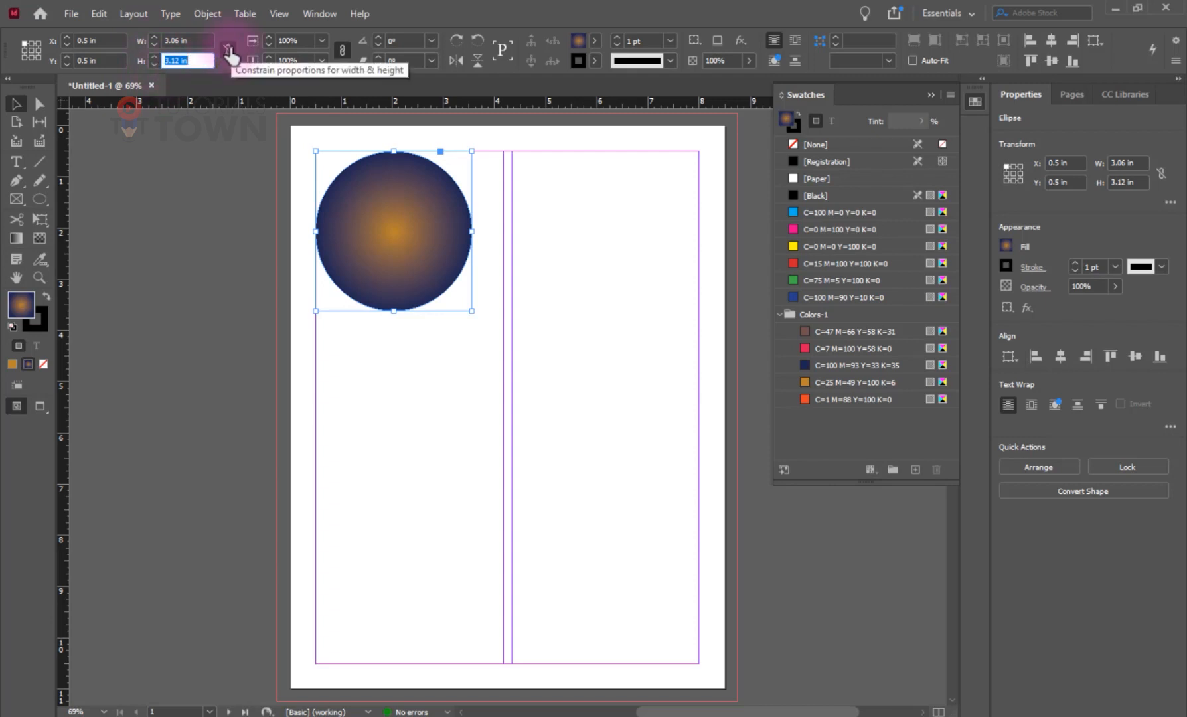
{"action": "left_click", "coordinate": [170, 41]}
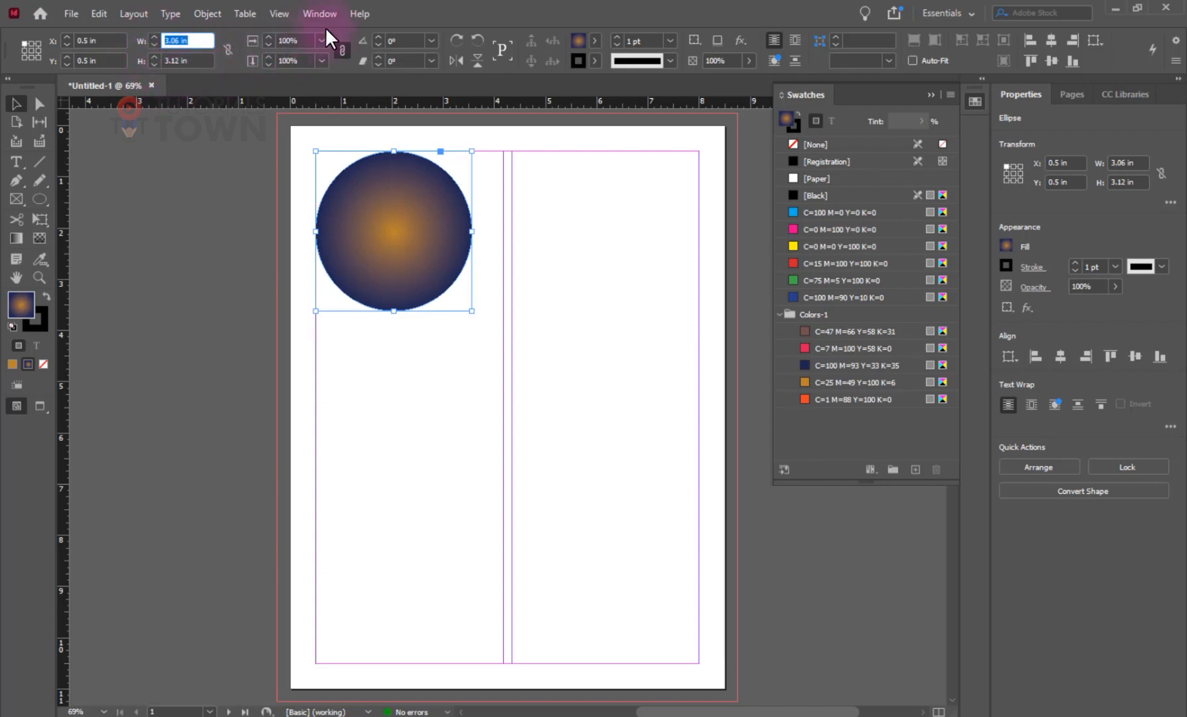
{"action": "left_click", "coordinate": [322, 9]}
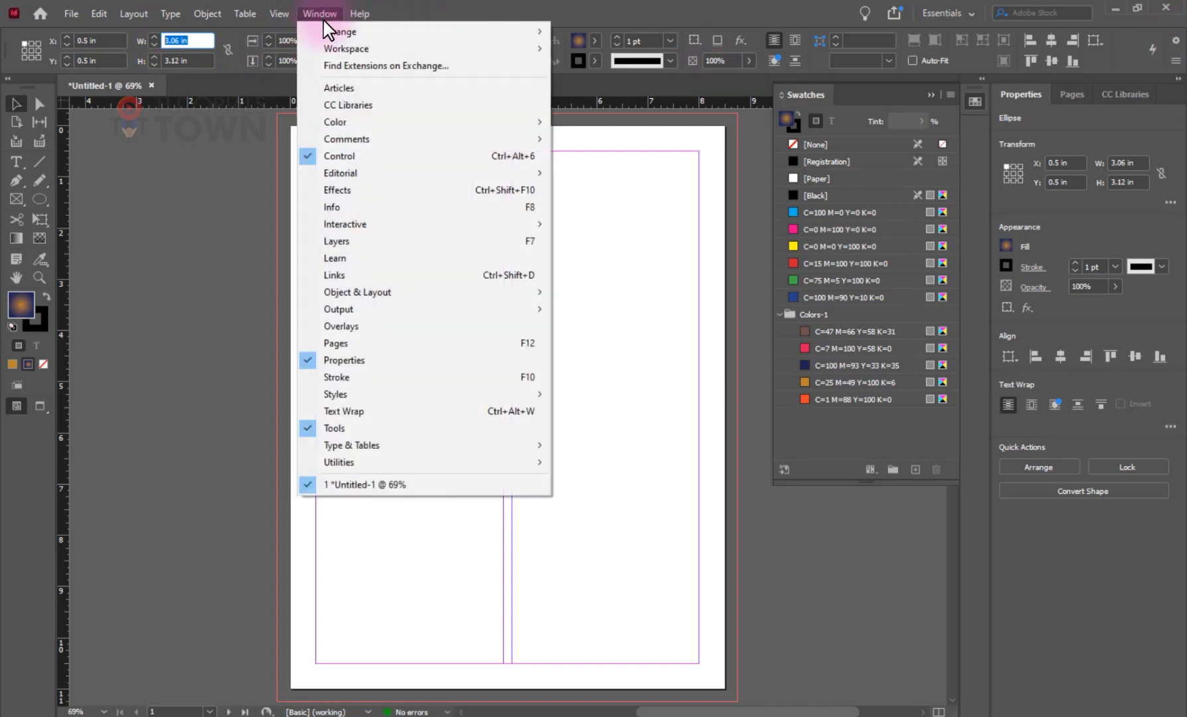
{"action": "left_click", "coordinate": [317, 158]}
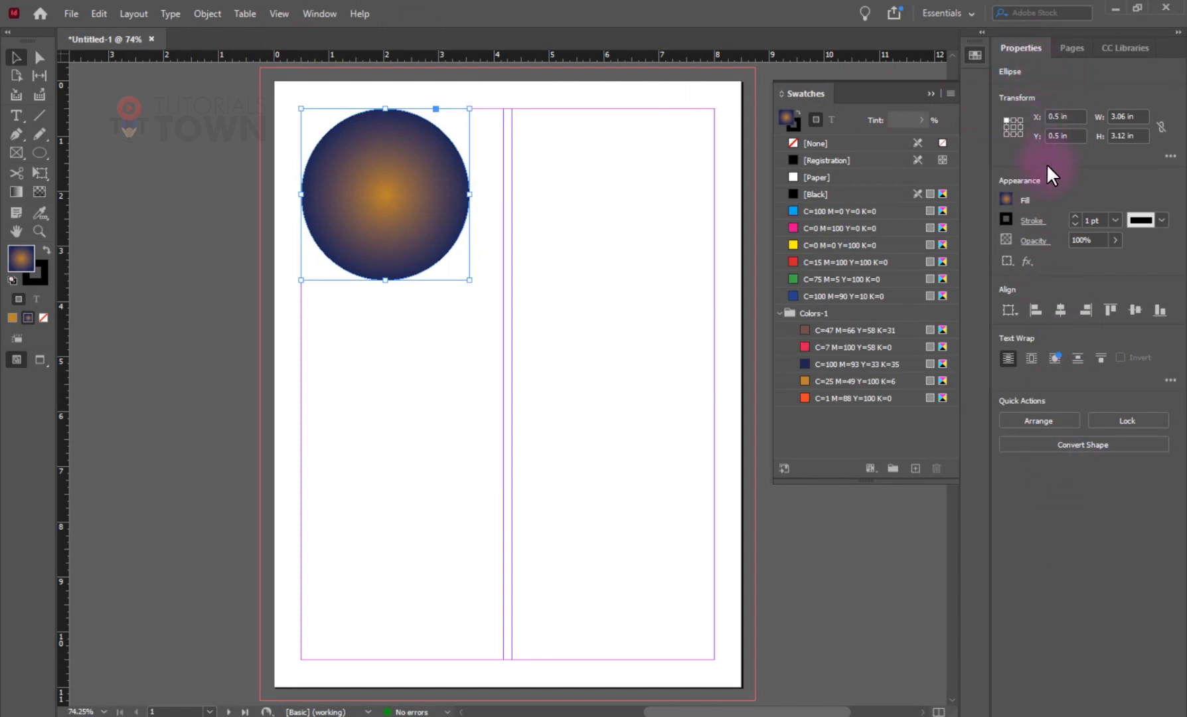
- Try the centre reference point, return it to the upper-left corner, and set the ellipse's width and height to 2 in
{"action": "left_click", "coordinate": [1013, 125]}
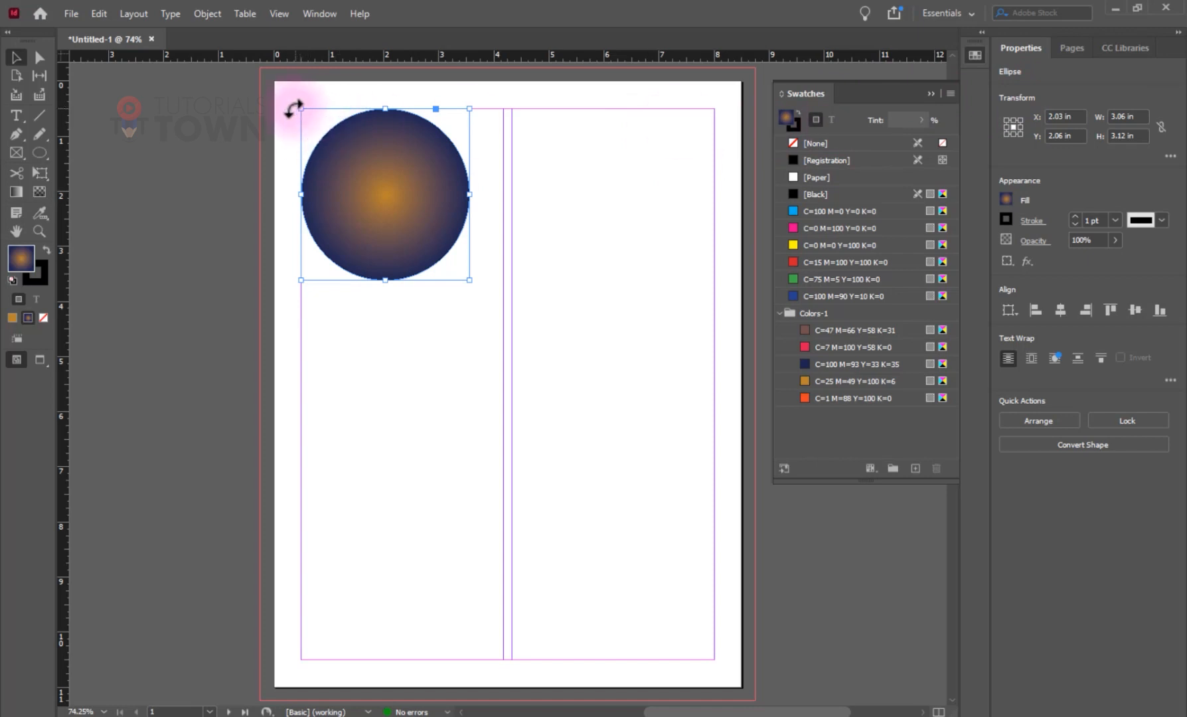
{"action": "left_click", "coordinate": [1006, 120]}
{"action": "left_click", "coordinate": [1115, 116]}
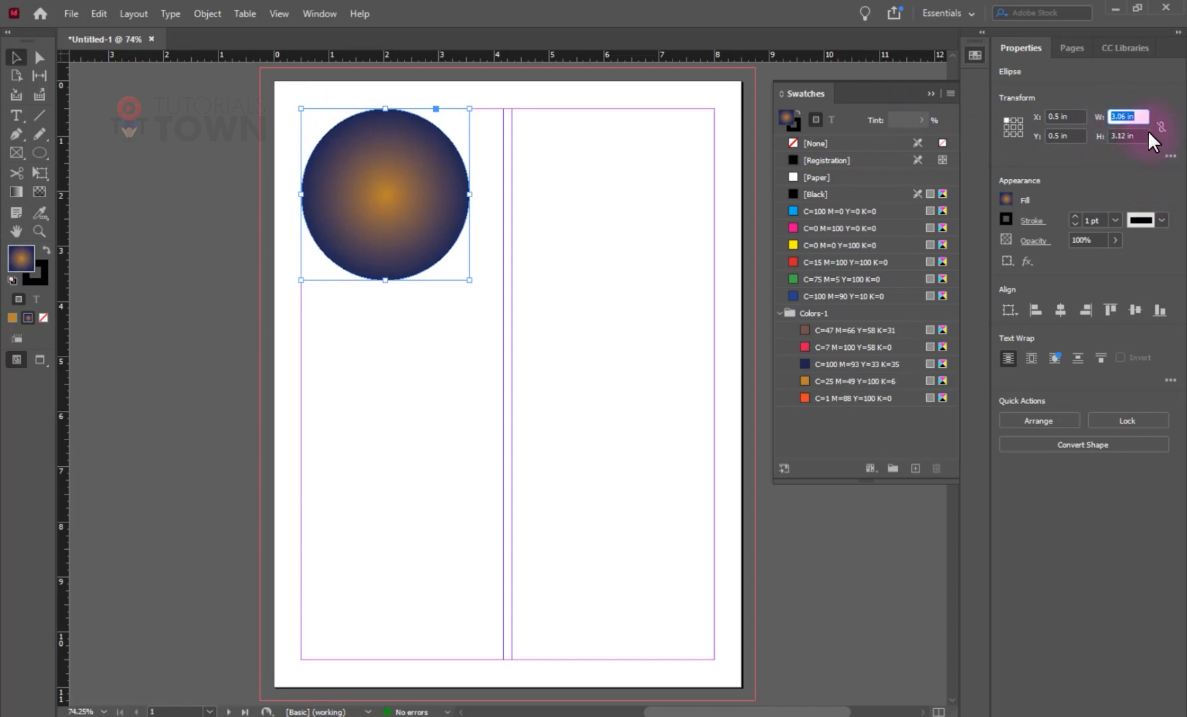
{"action": "key", "text": "Tab"}
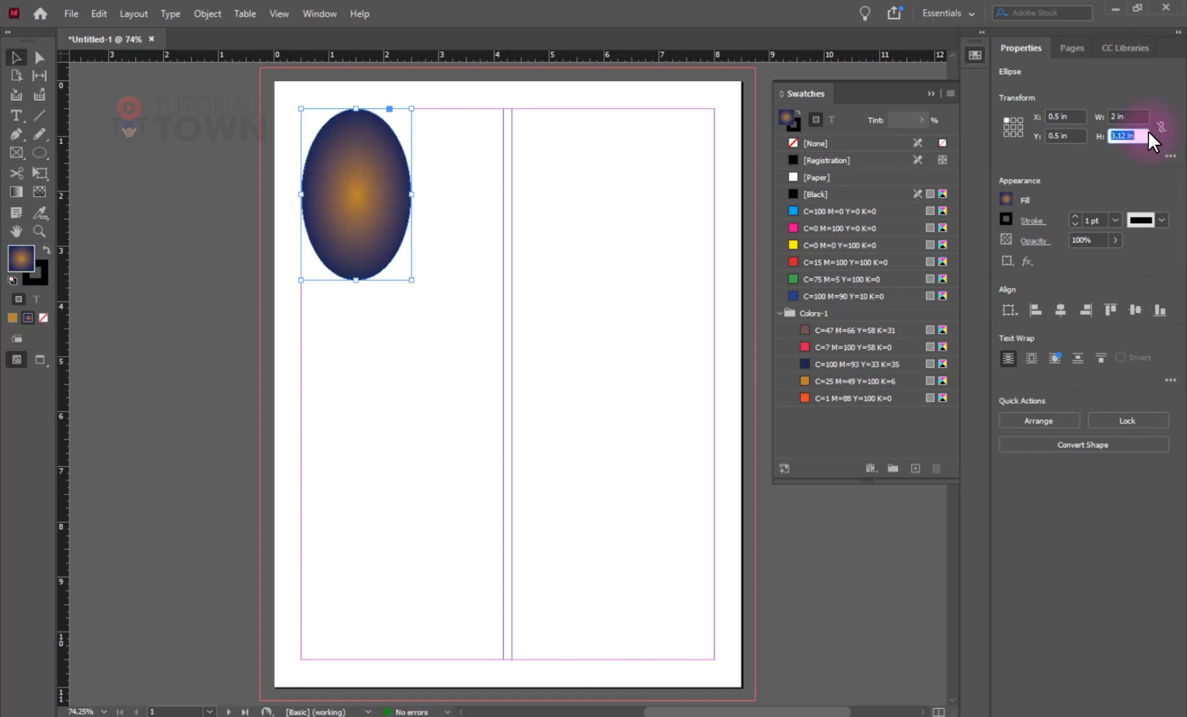
{"action": "type", "text": "2"}
{"action": "key", "text": "Return"}
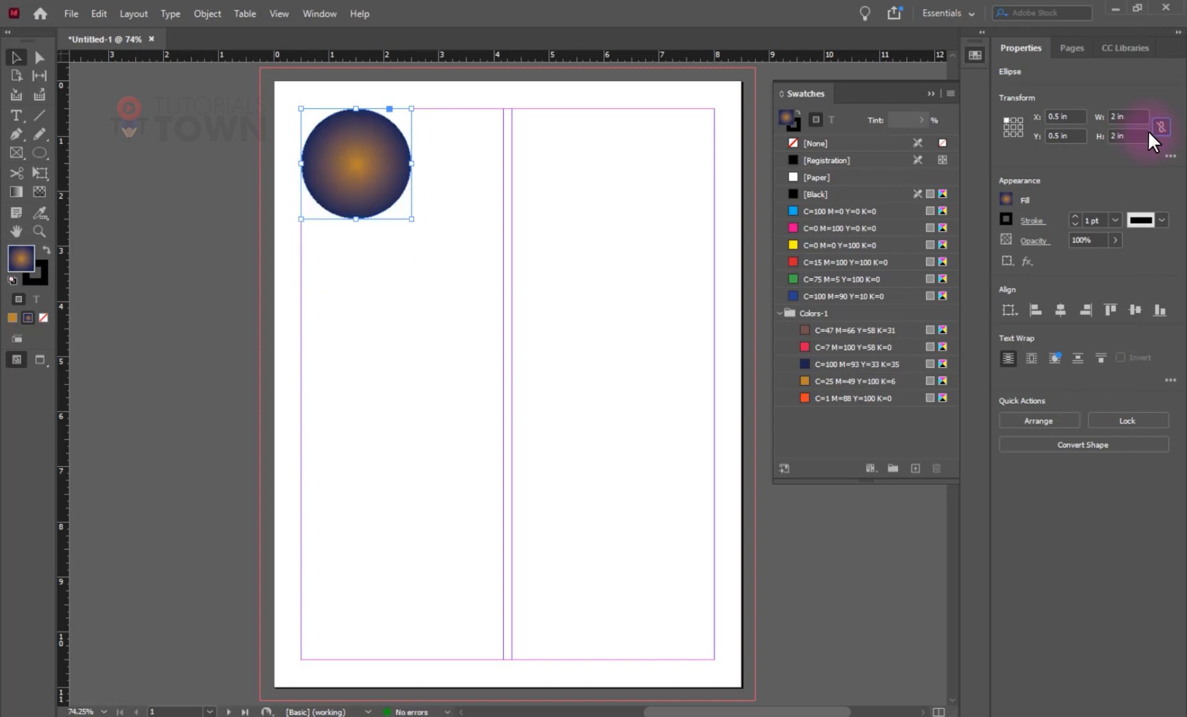